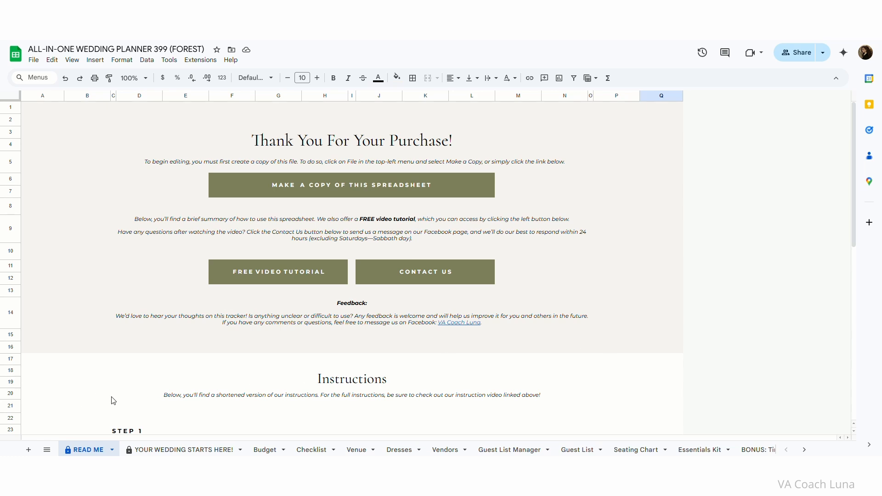
- Review the list of all sheets in the wedding planner and the READ ME sheet's notes, including its Facebook feedback link
left_click(47, 450)
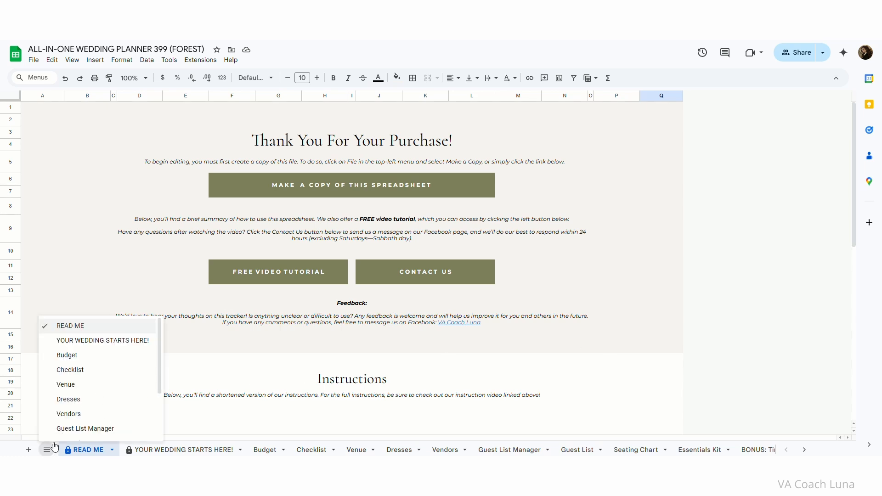
left_click_drag(158, 337, 155, 382)
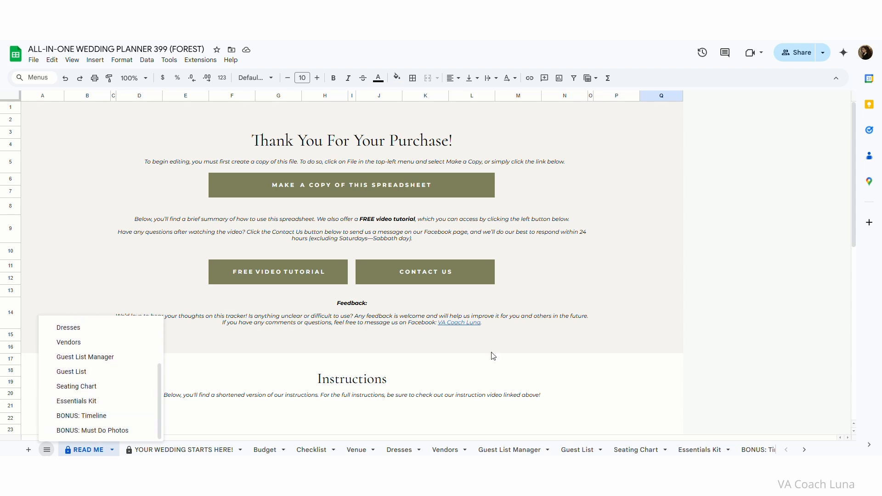
left_click(855, 189)
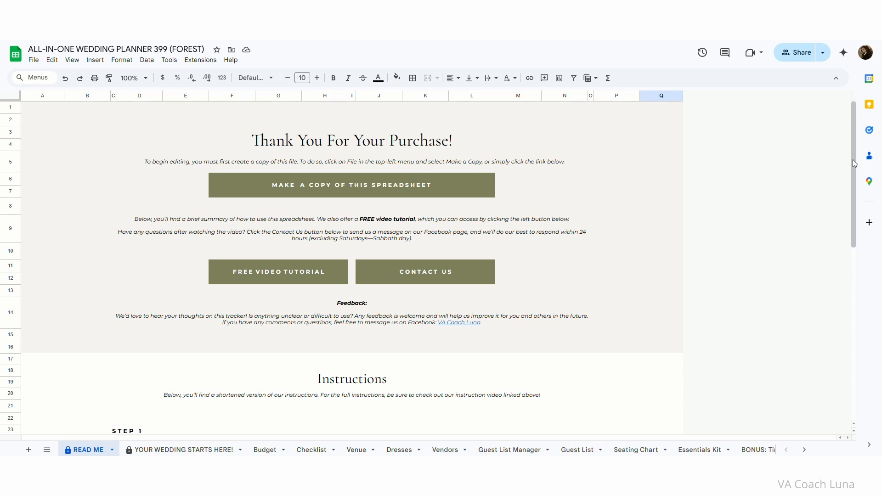
left_click_drag(852, 158, 857, 140)
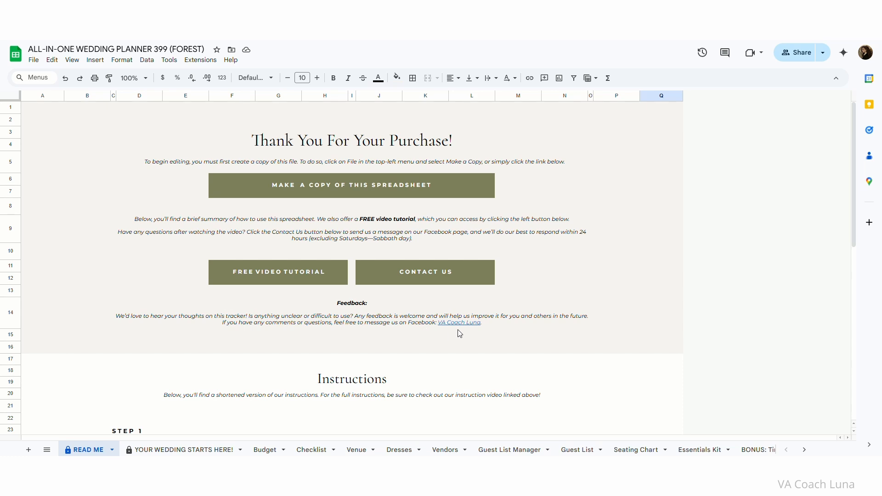
mouse_move(460, 330)
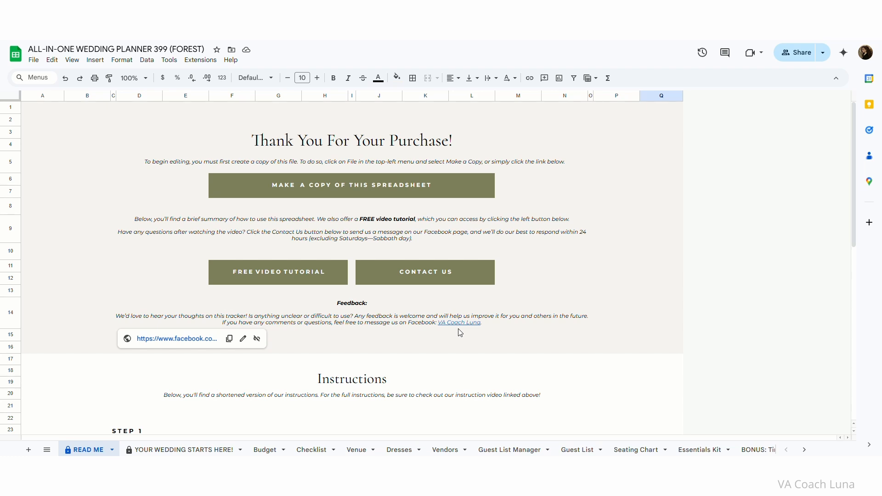
- On the YOUR WEDDING STARTS HERE! sheet, copy the couple's two names and clear both name cells
left_click(183, 450)
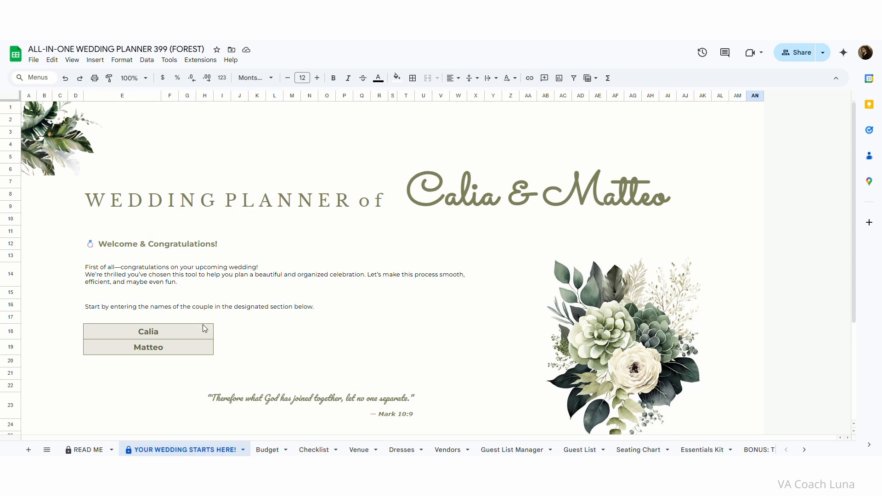
left_click(178, 335)
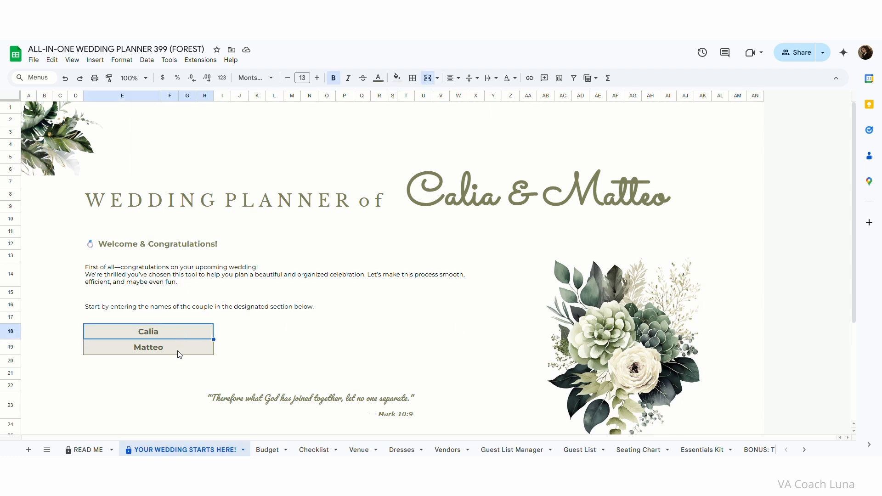
left_click(179, 352)
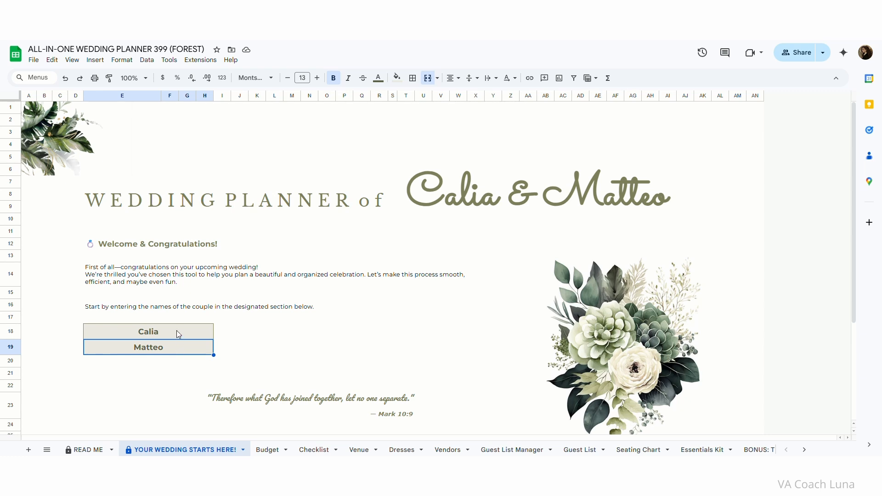
left_click(176, 330)
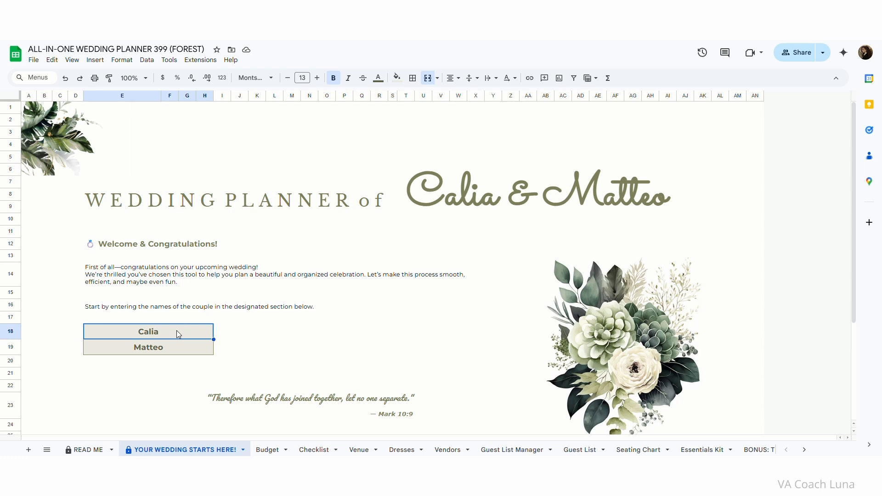
key("shift+Down")
key("ctrl+c")
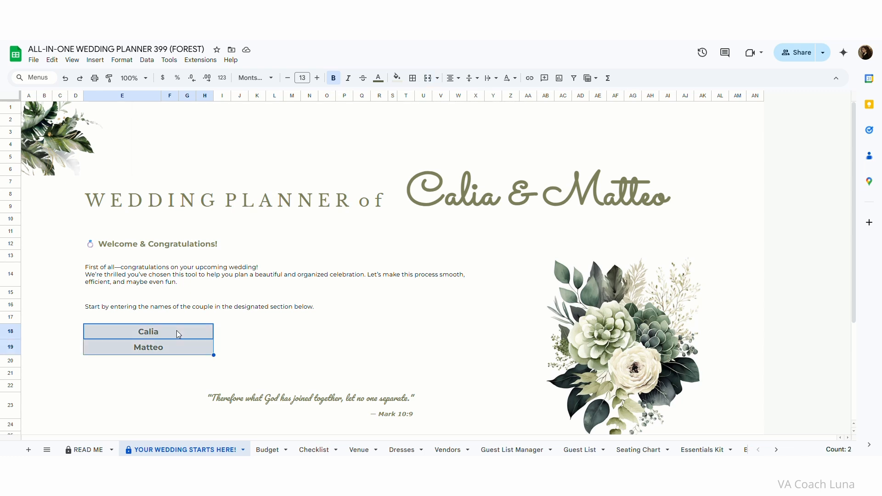
key("Delete")
left_click(177, 330)
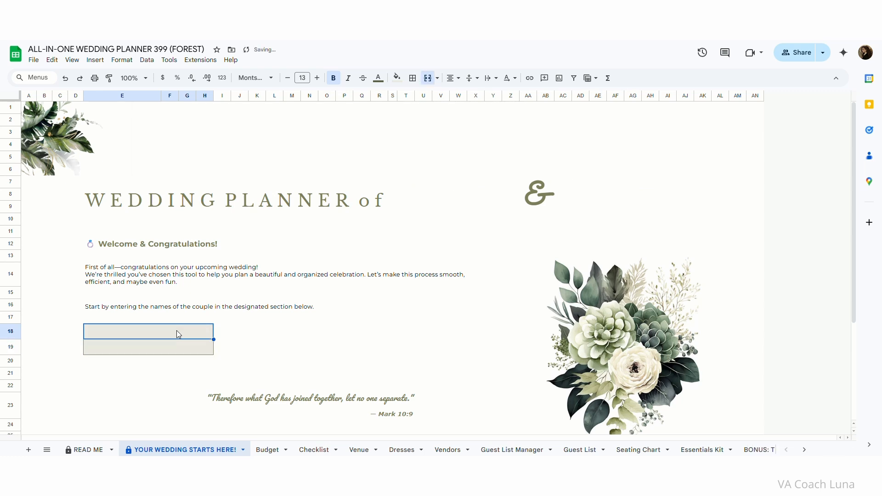
- Enter shortened first names for the couple in the two name cells and check the headings on the Budget and Checklist sheets
type("Cali")
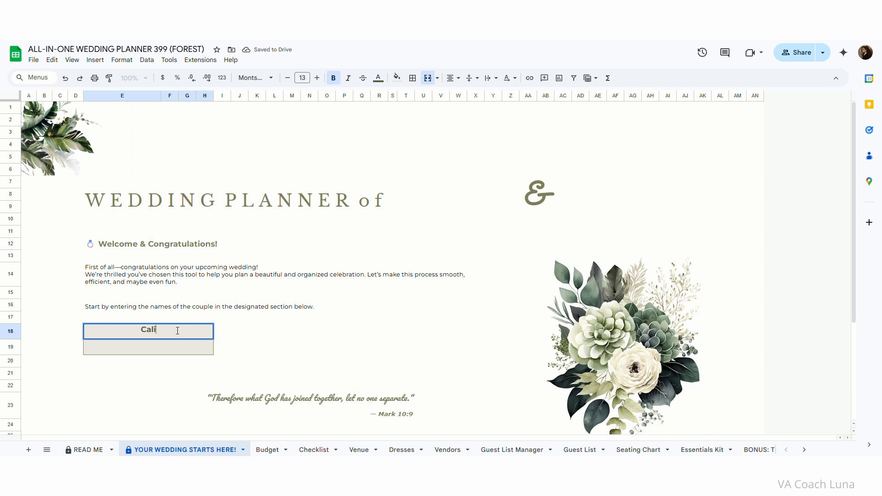
key("Return")
type("Matt")
key("Return")
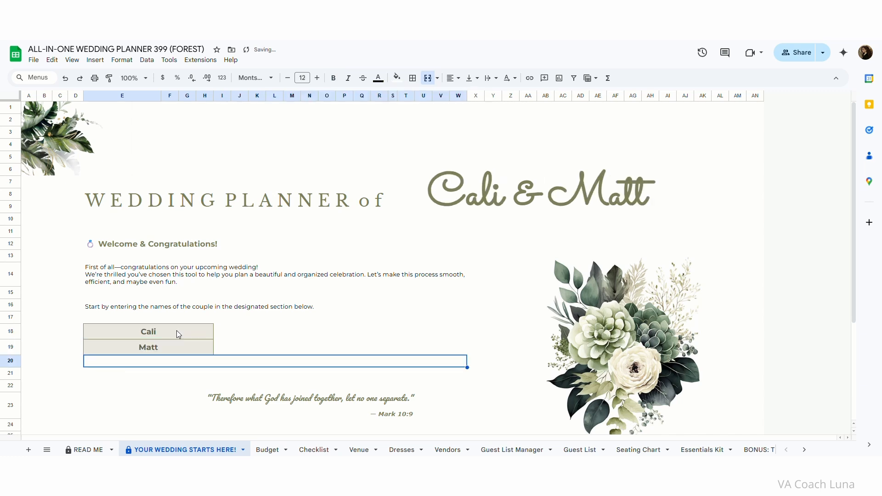
left_click(273, 450)
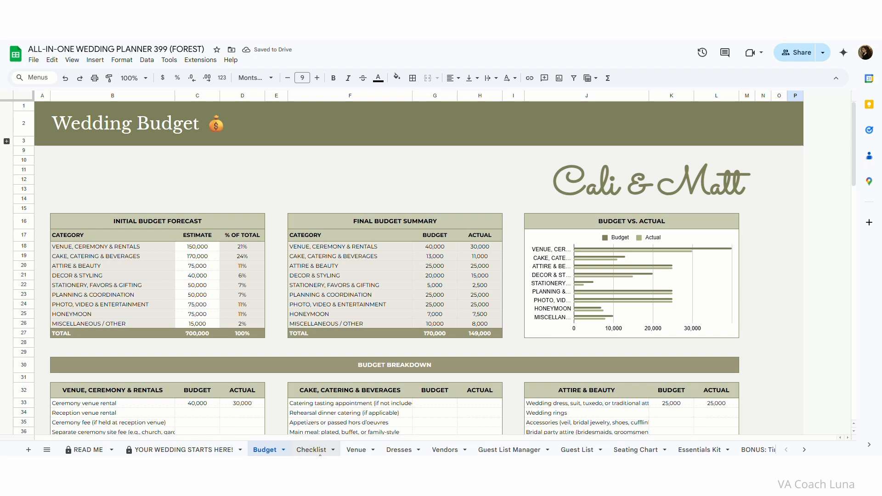
left_click(312, 449)
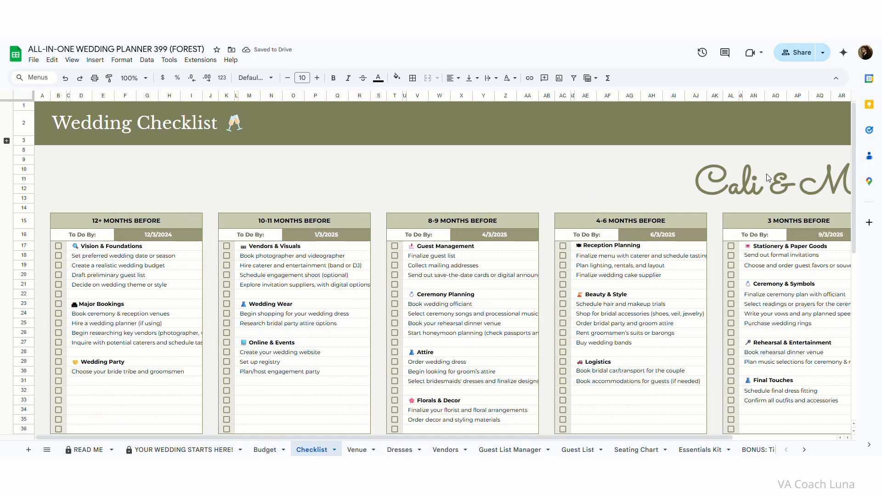
- Clear the shortened names on the YOUR WEDDING STARTS HERE! sheet and paste the couple's copied original names back in
left_click(192, 451)
key("Up")
key("shift+Up")
key("Delete")
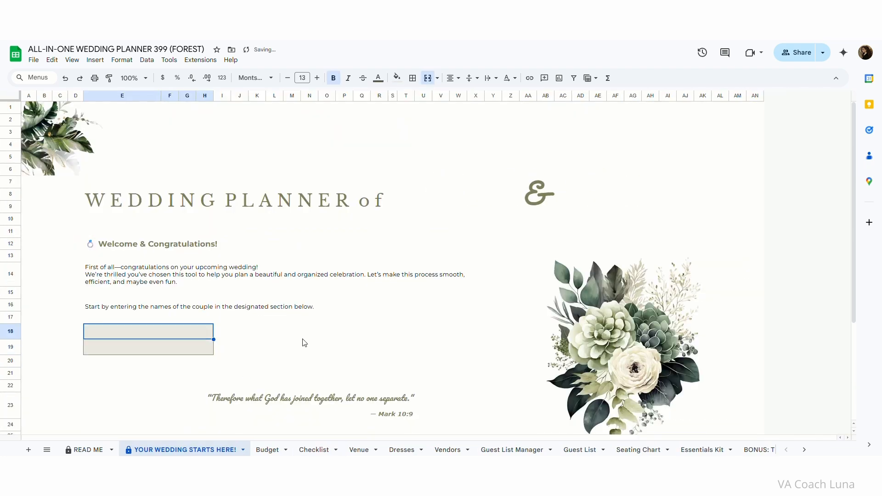
key("ctrl+v")
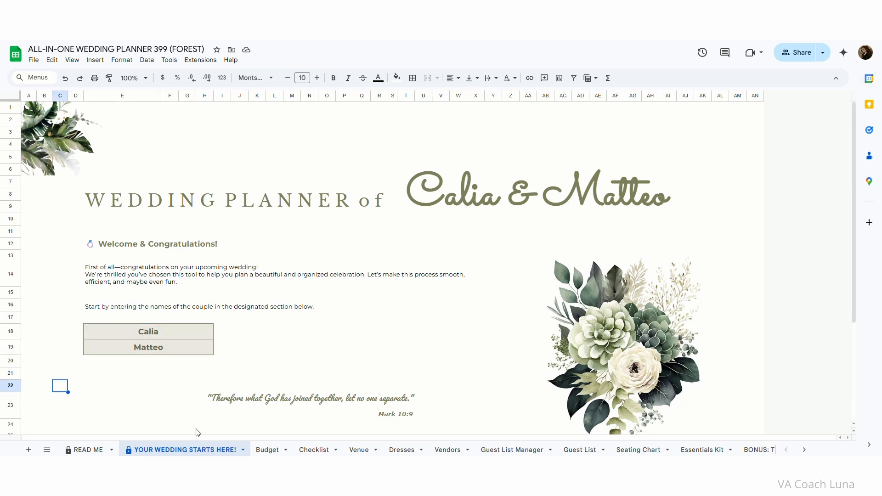
- Look through the Budget sheet, expand the hidden instruction rows below its title to read them, and collapse them again
left_click(268, 450)
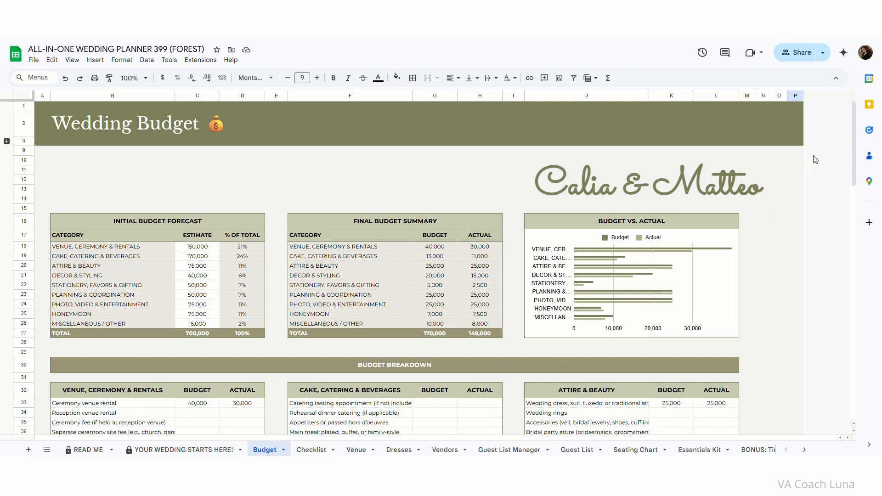
left_click_drag(853, 133, 875, 259)
scroll(827, 213, "up", 15)
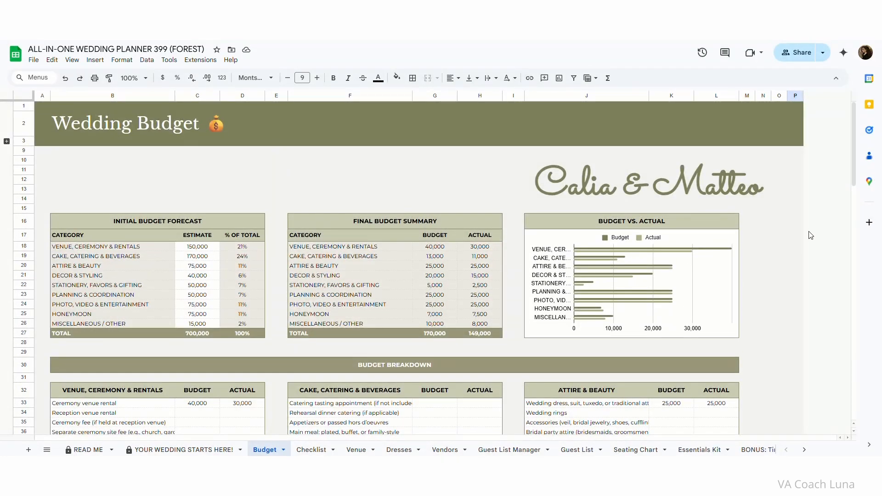
left_click(7, 142)
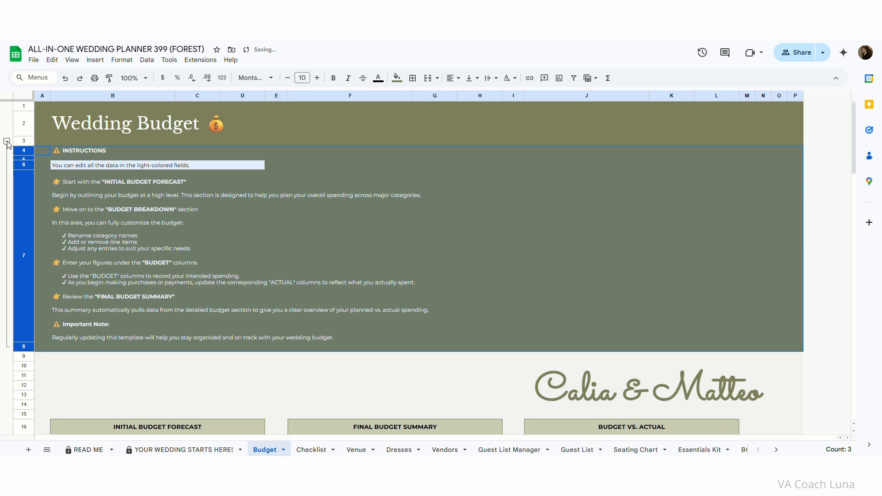
left_click(7, 142)
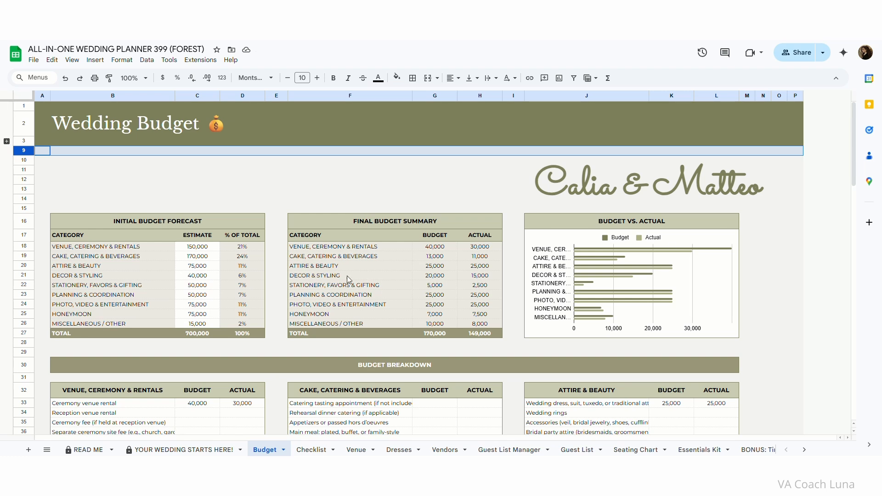
- Compare the Initial Budget Forecast's categories with the table headings in the Budget Breakdown section
left_click(207, 248)
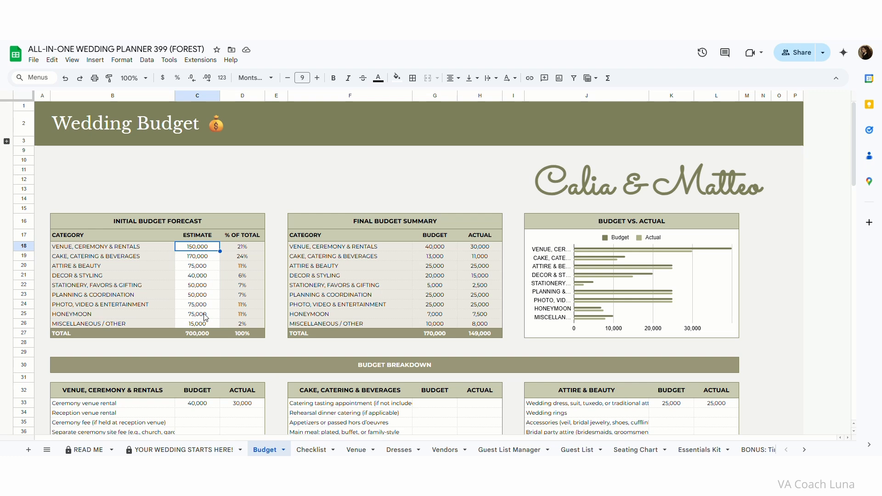
scroll(205, 317, "down", 3)
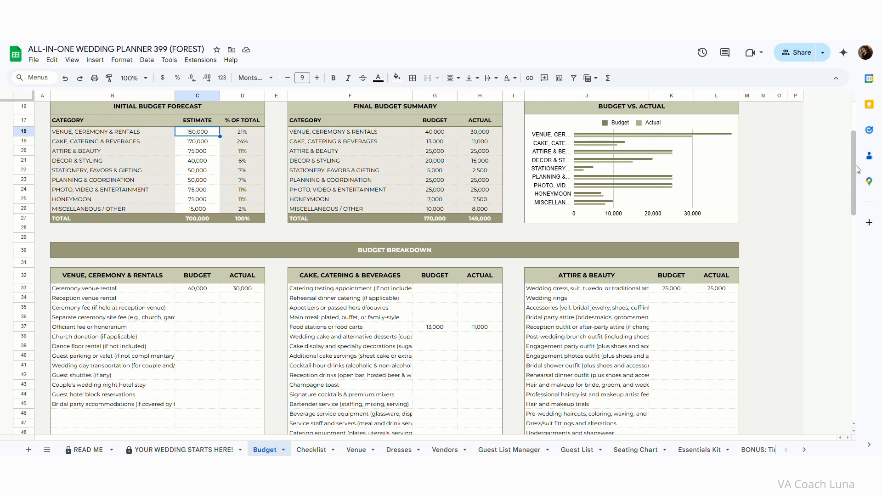
left_click_drag(856, 165, 853, 144)
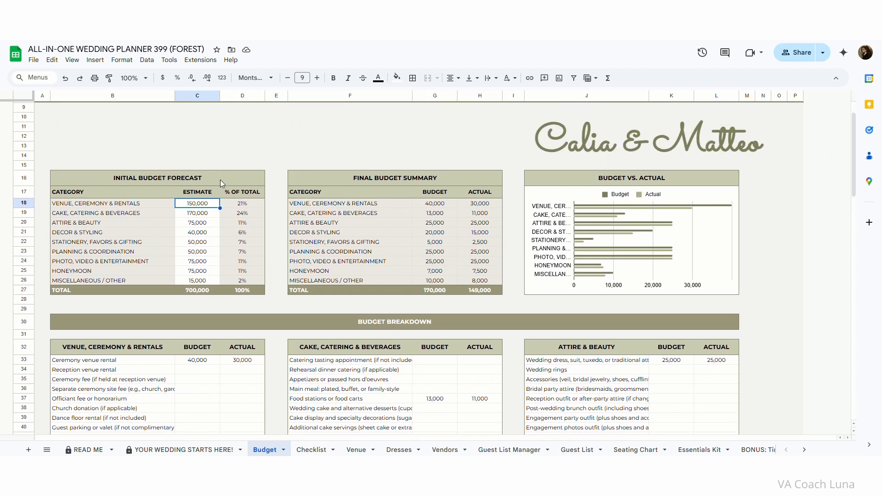
left_click(219, 180)
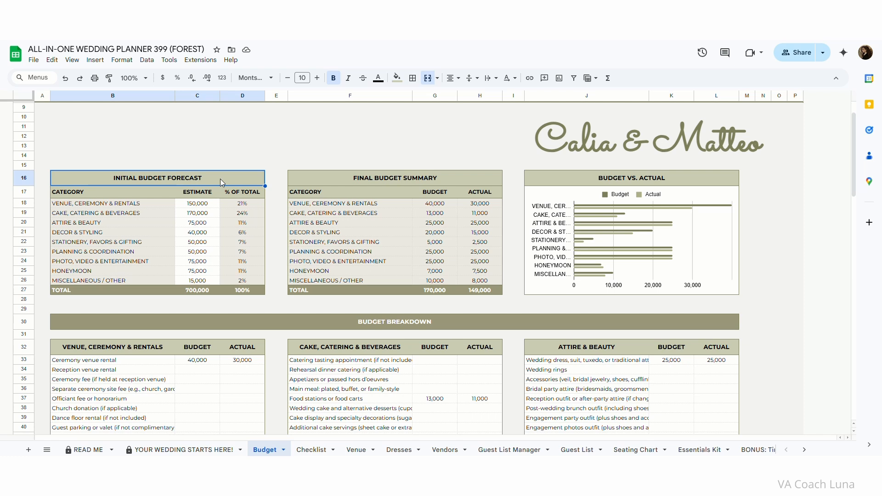
left_click(158, 202)
left_click(156, 213)
left_click(154, 225)
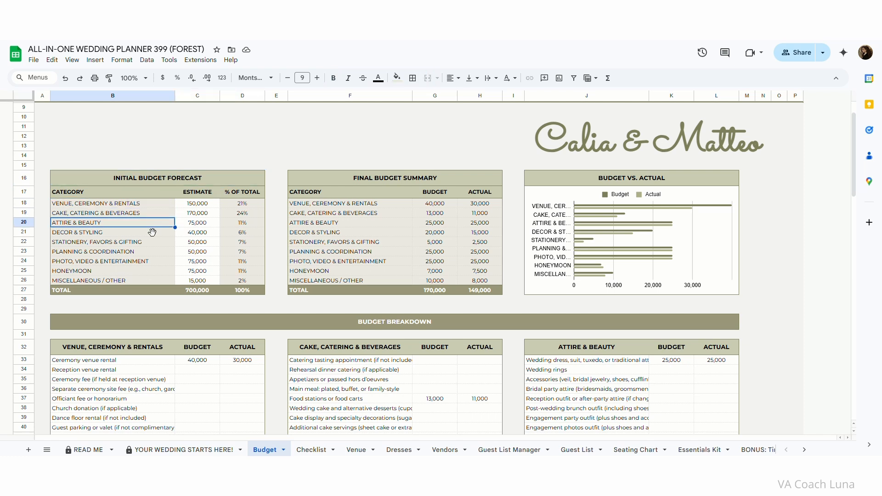
left_click(136, 350)
left_click(300, 351)
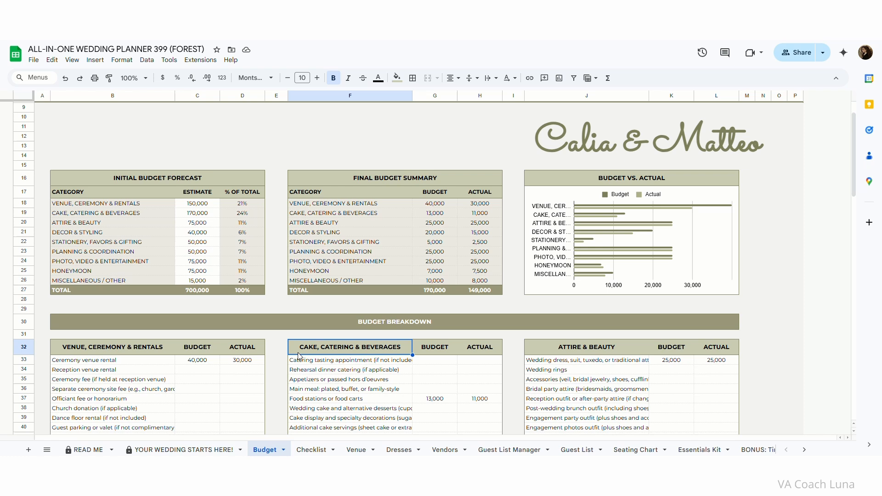
left_click(555, 351)
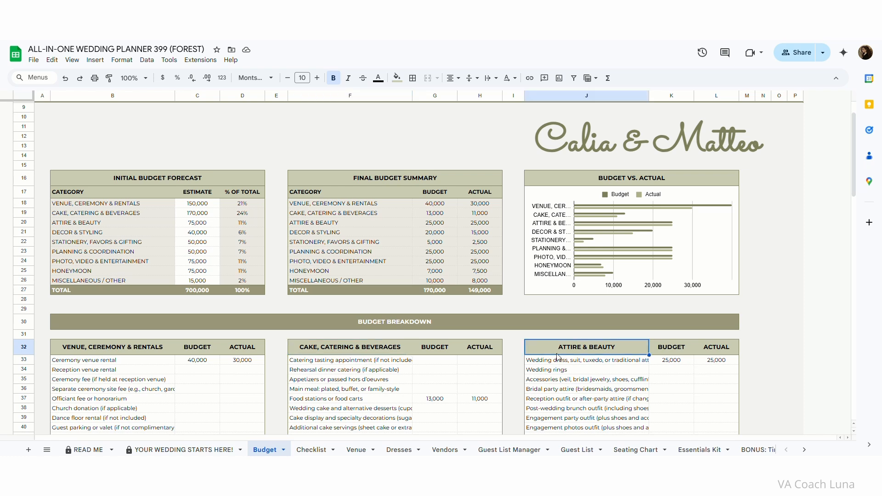
- Examine the Initial Budget Forecast's Estimate and % of Total columns, its total, and the venue and catering rows
left_click(204, 196)
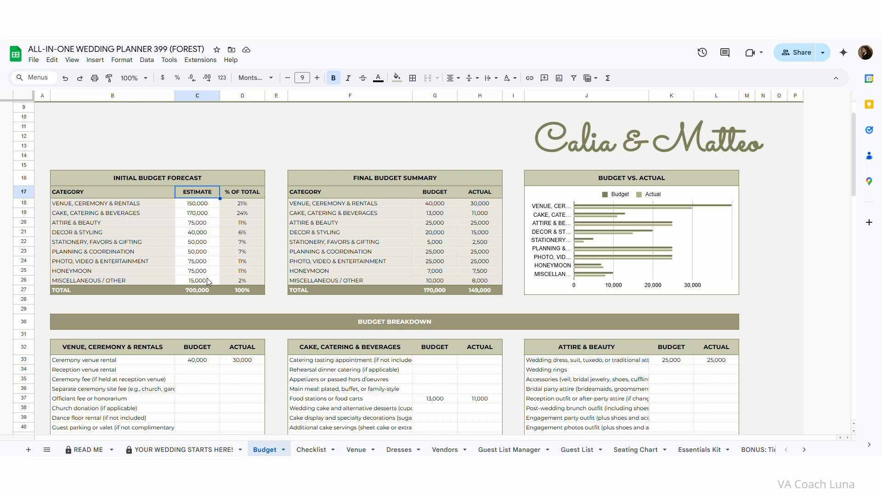
left_click(259, 193)
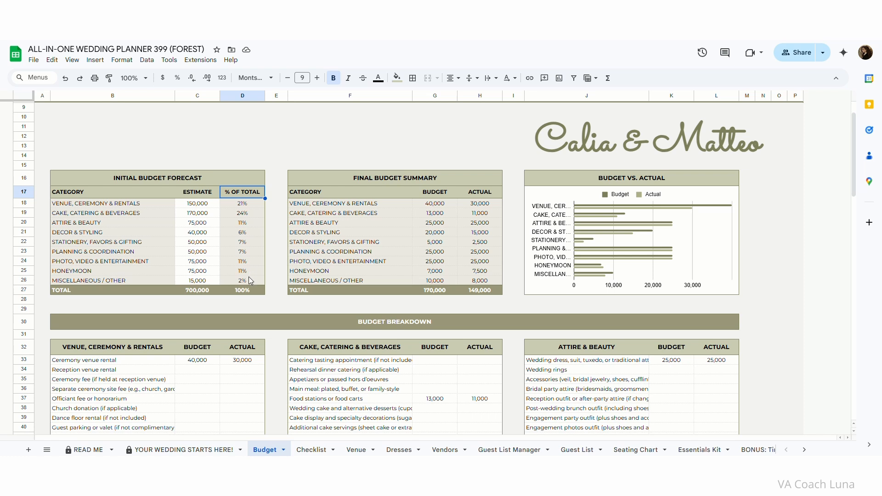
left_click(207, 291)
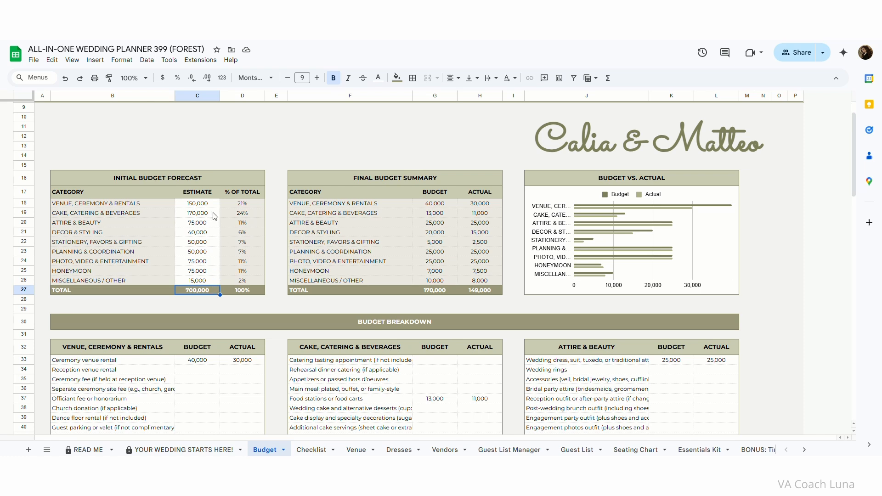
left_click(228, 215)
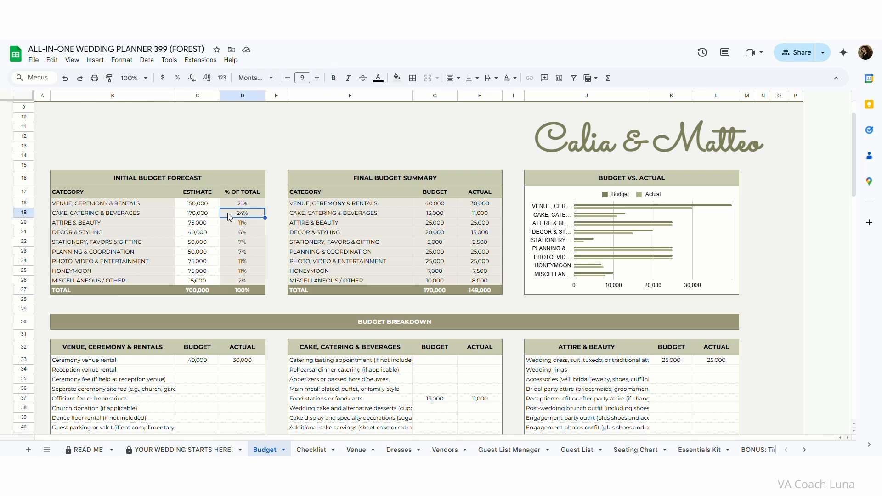
left_click(169, 212)
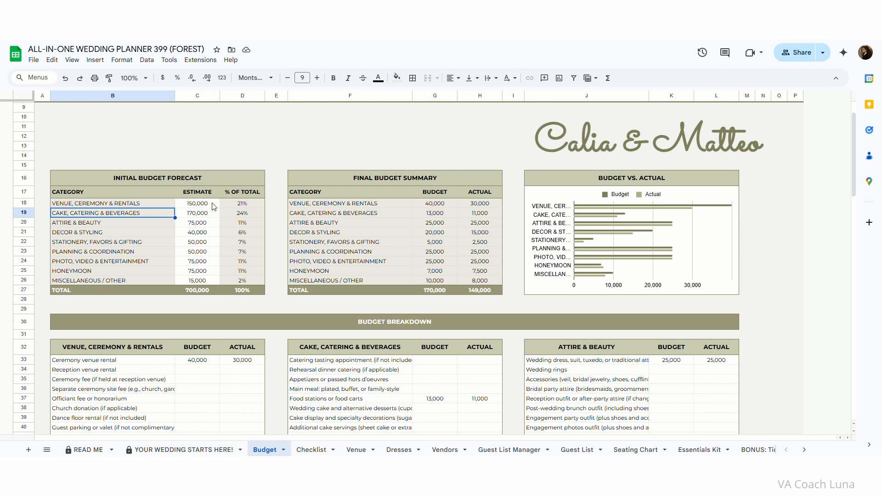
left_click(156, 205)
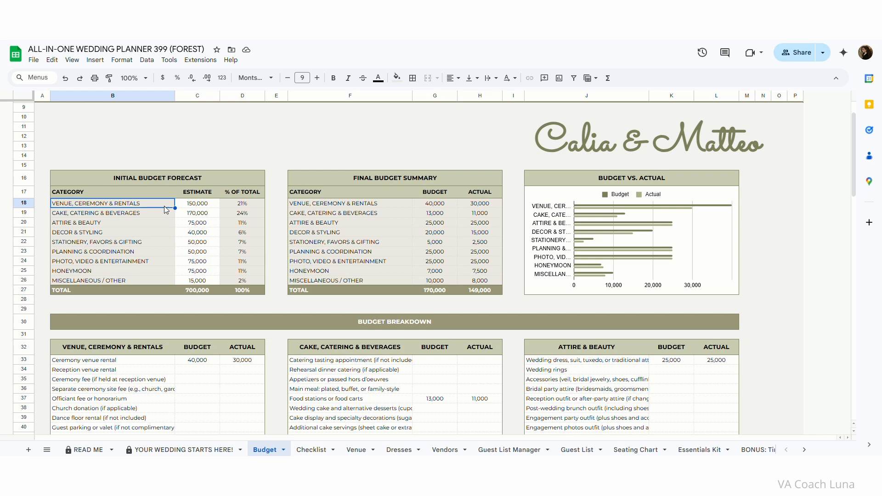
left_click(231, 206)
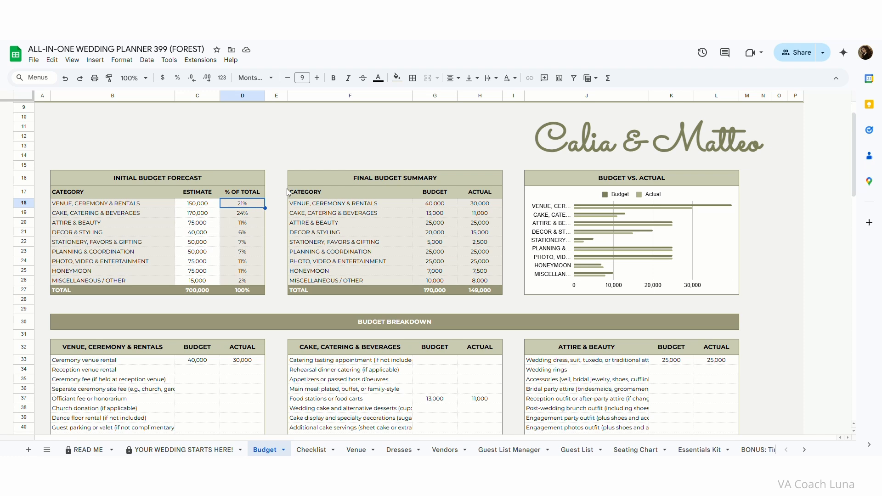
- Compare the Final Budget Summary with the Budget and Actual entries in the venue and catering breakdown tables
left_click(329, 180)
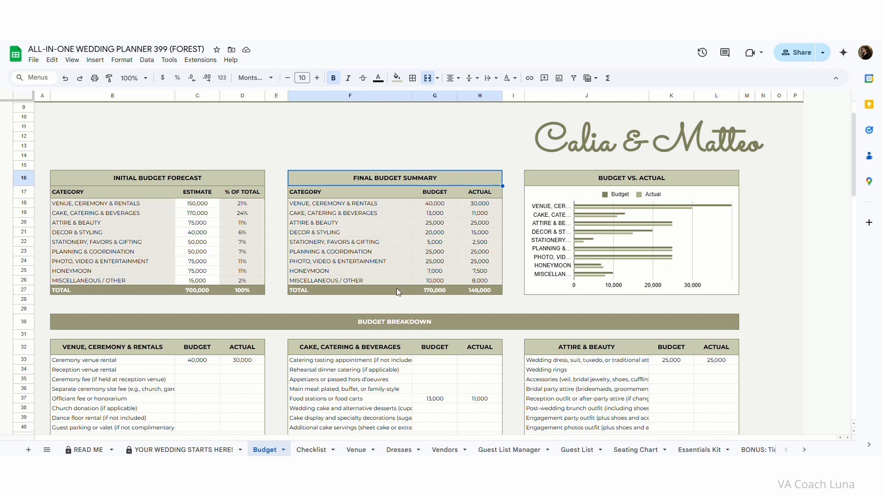
left_click(207, 363)
left_click(239, 363)
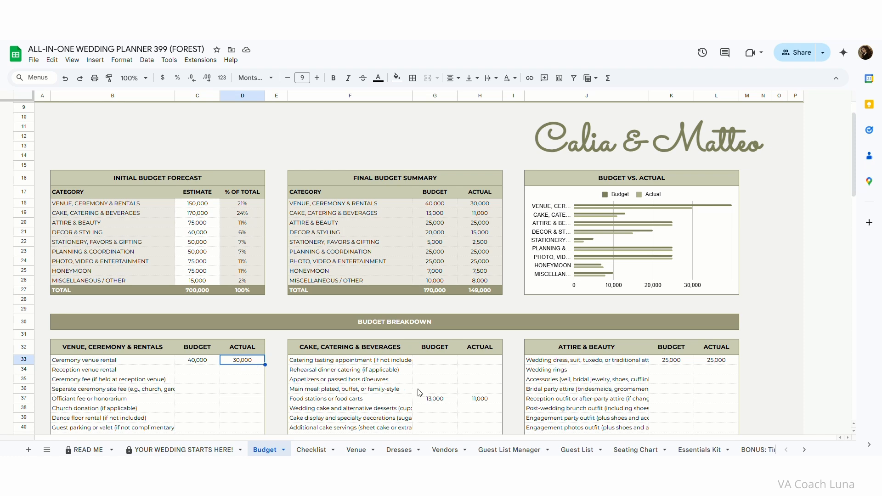
left_click(431, 404)
left_click(489, 403)
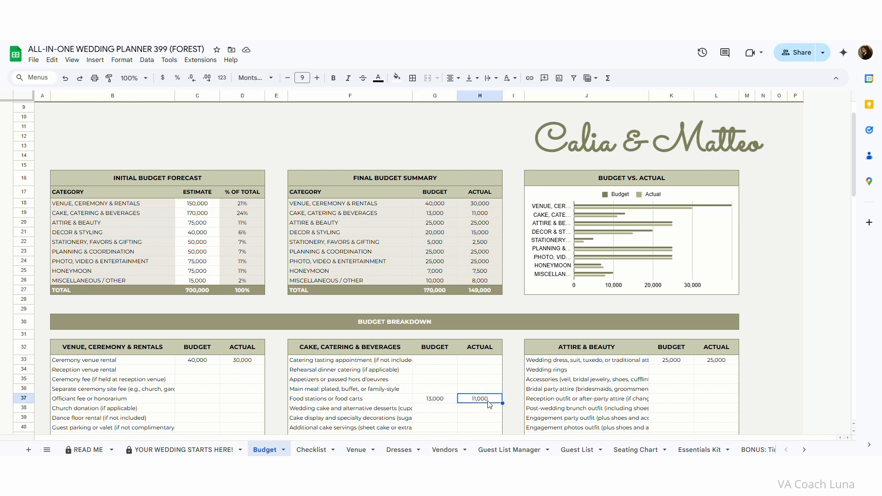
- Examine the Final Budget Summary's Budget and Actual columns with their totals, and the Budget vs. Actual chart
left_click(445, 195)
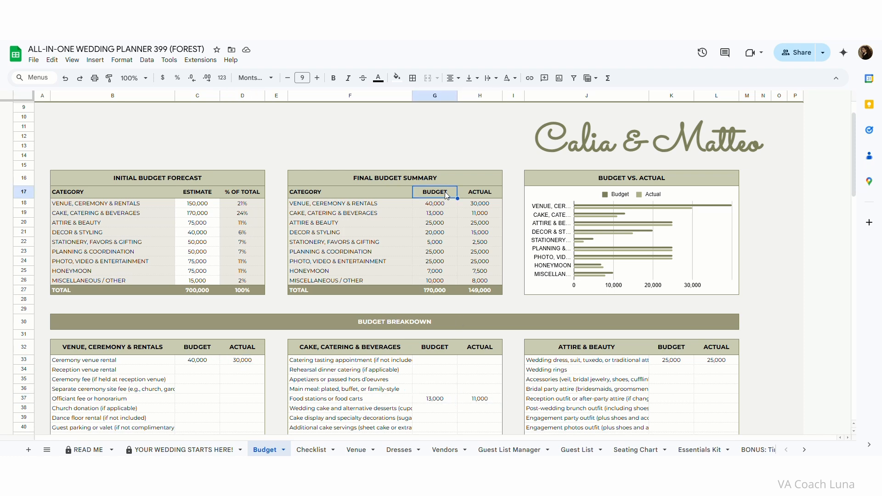
left_click(469, 197)
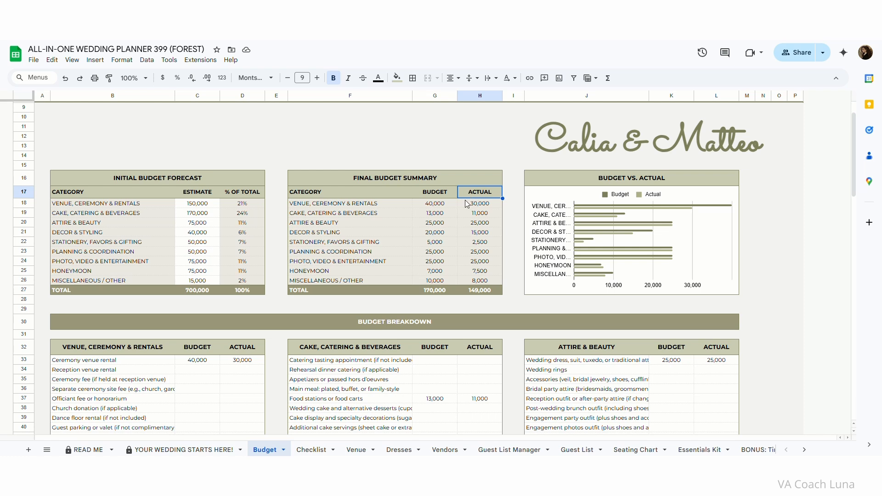
left_click(434, 290)
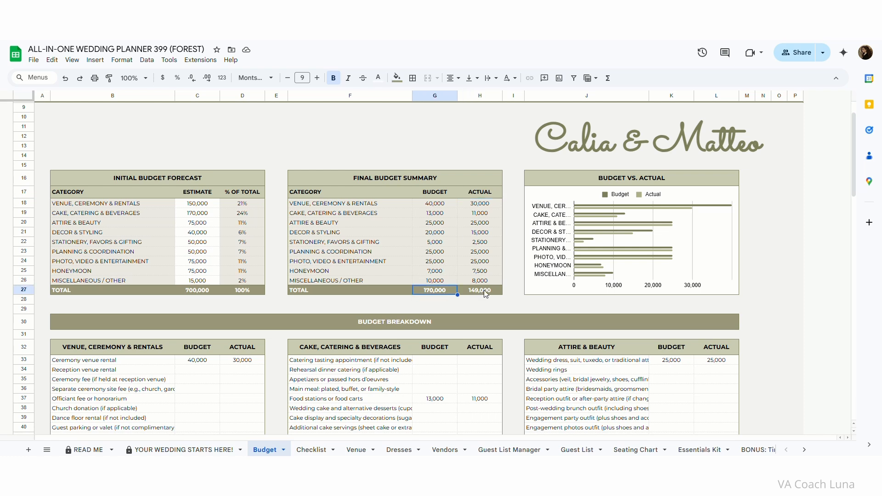
left_click(485, 292)
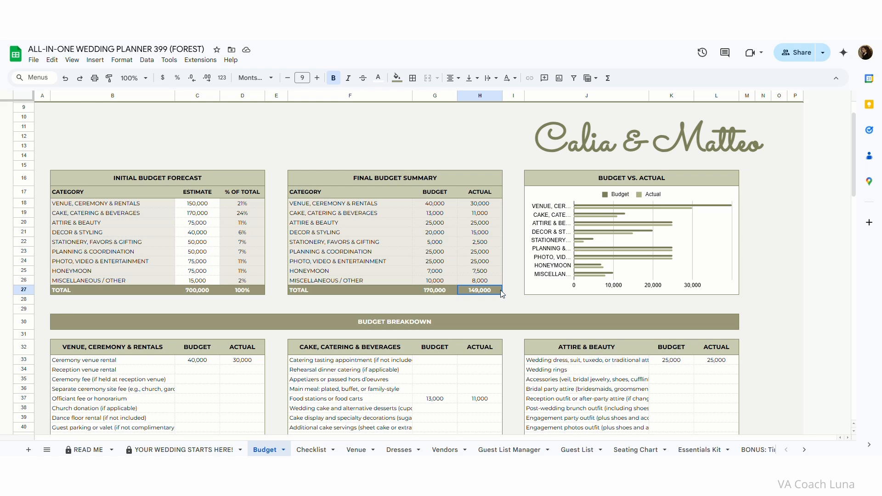
left_click(688, 183)
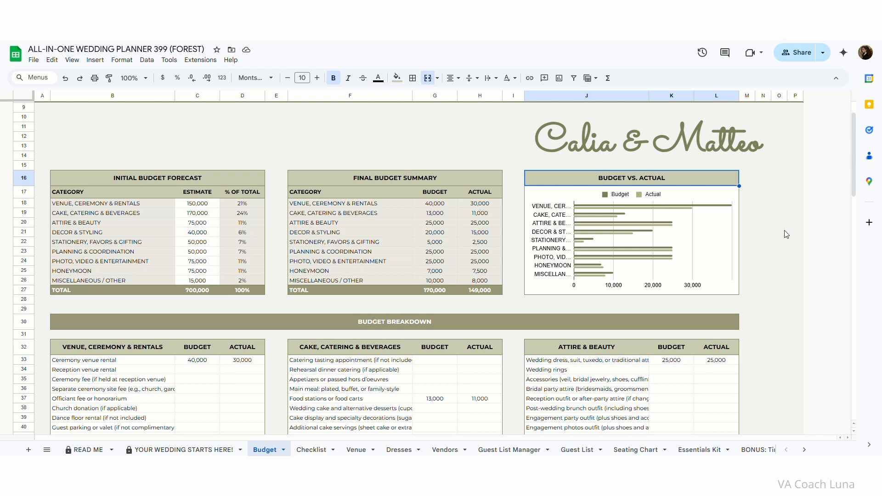
left_click(458, 180)
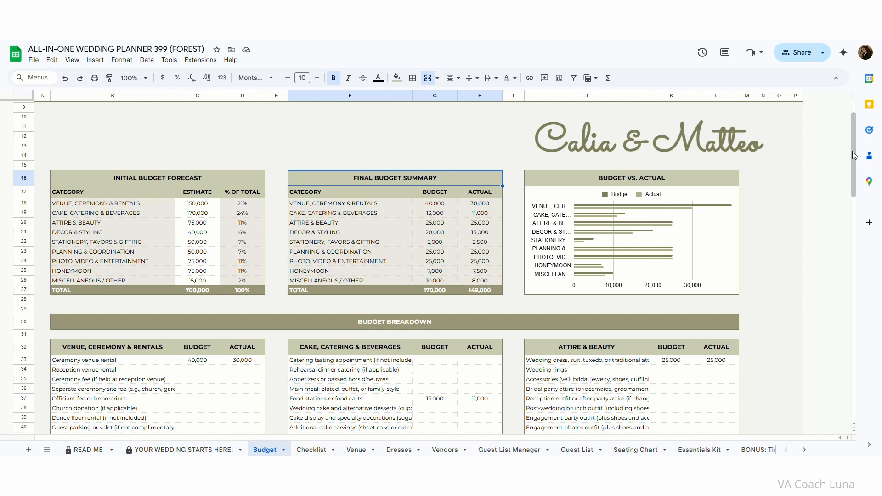
- Look through the Budget Breakdown section, reading the headings and preset items of the venue and catering tables
left_click_drag(856, 156, 861, 201)
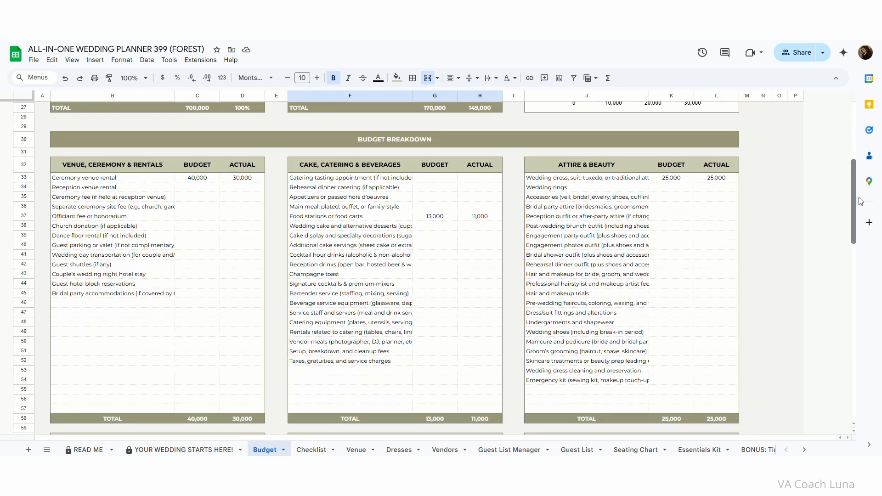
left_click(558, 140)
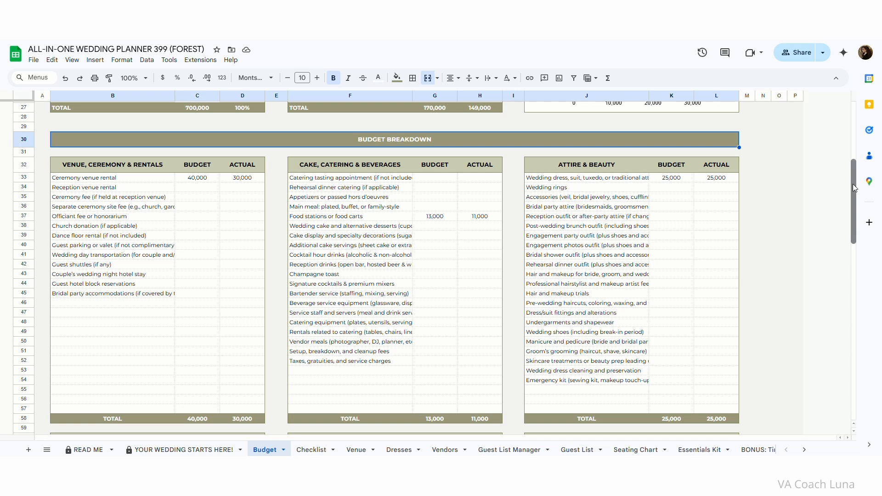
left_click_drag(853, 187, 879, 182)
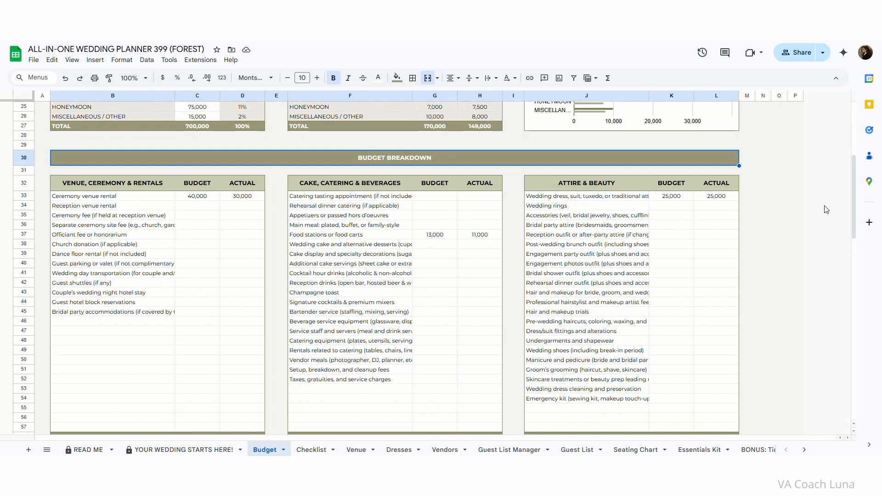
left_click(142, 183)
double_click(142, 183)
key("ctrl+a")
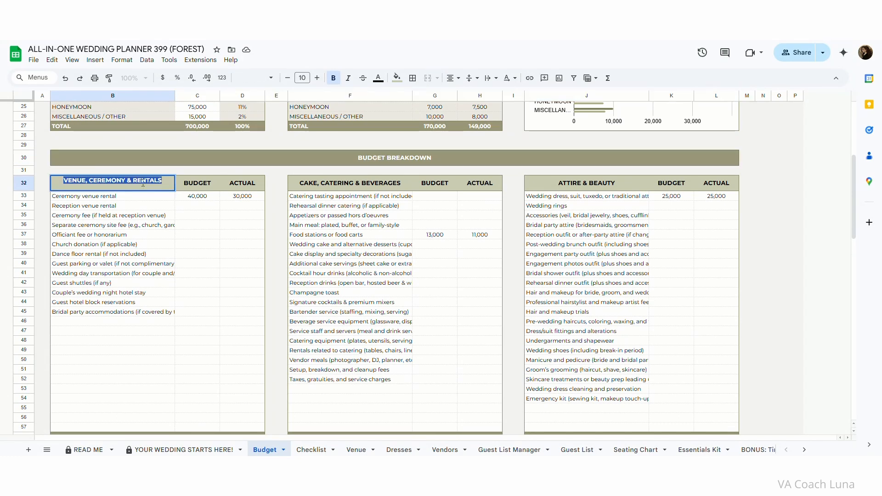
left_click(137, 197)
left_click(135, 207)
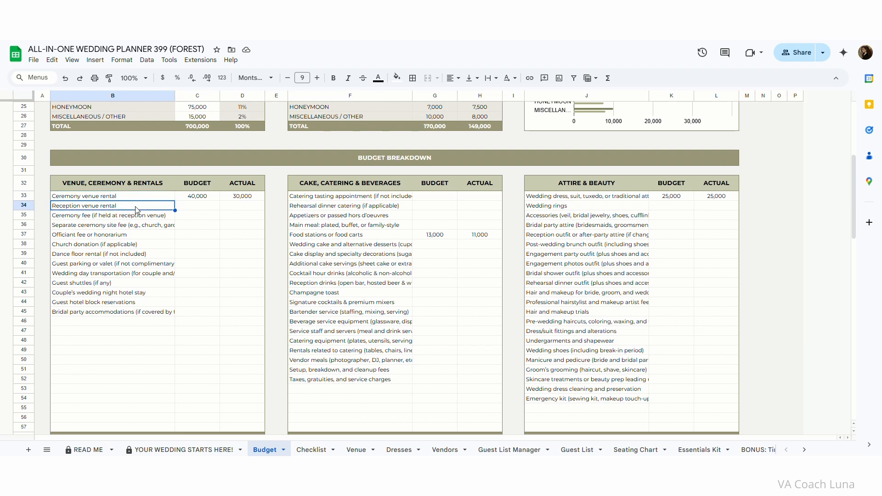
left_click(135, 215)
left_click(133, 226)
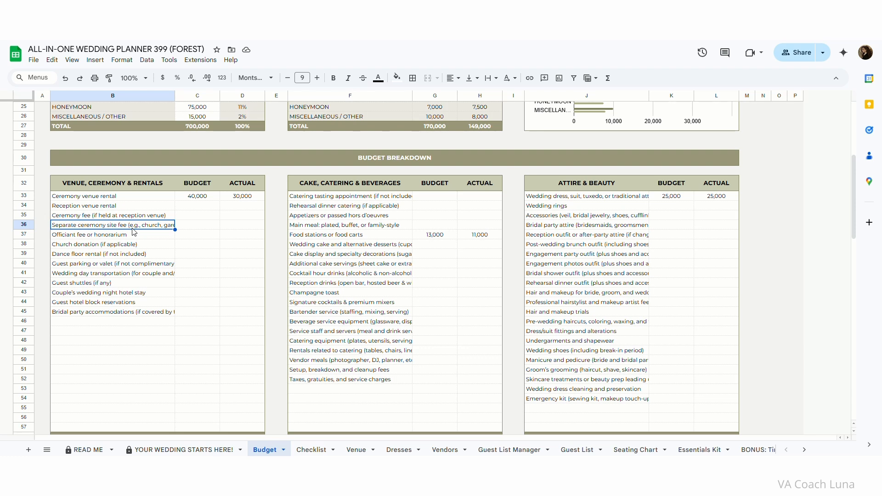
left_click(369, 186)
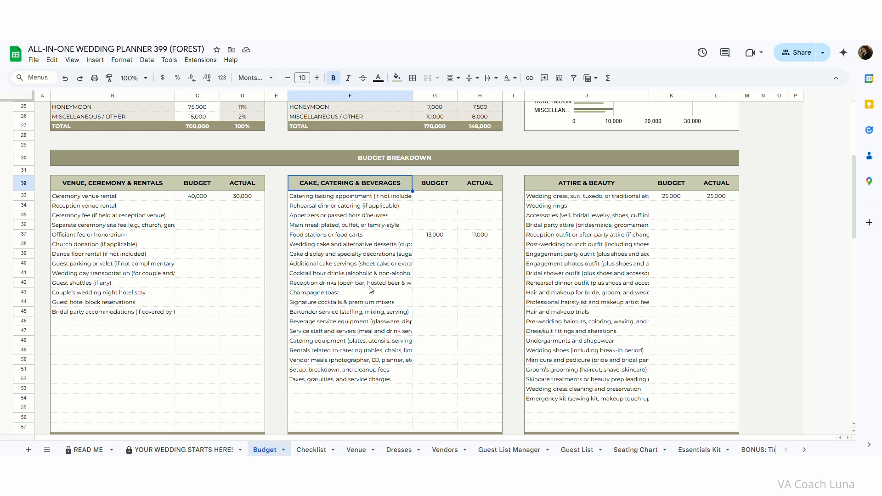
- Delete the Signature cocktails & premium mixers item, move the catering items below it up one row, and clear the leftover duplicate
left_click(372, 304)
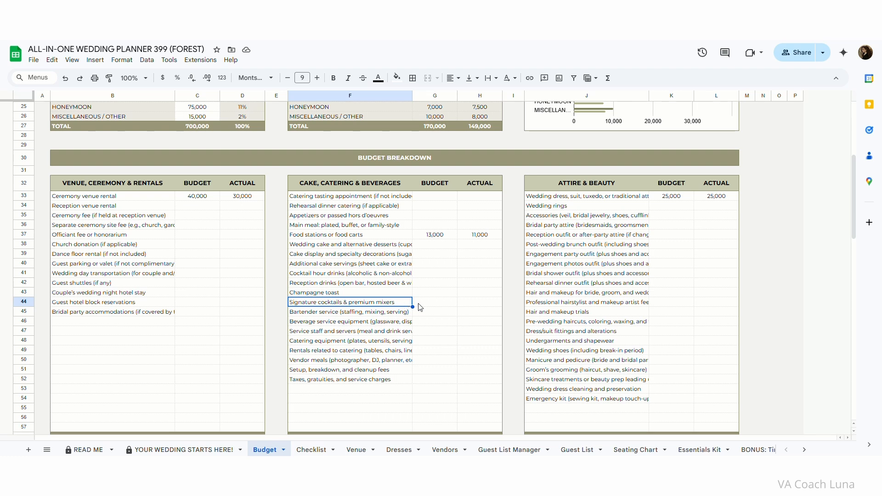
key("Delete")
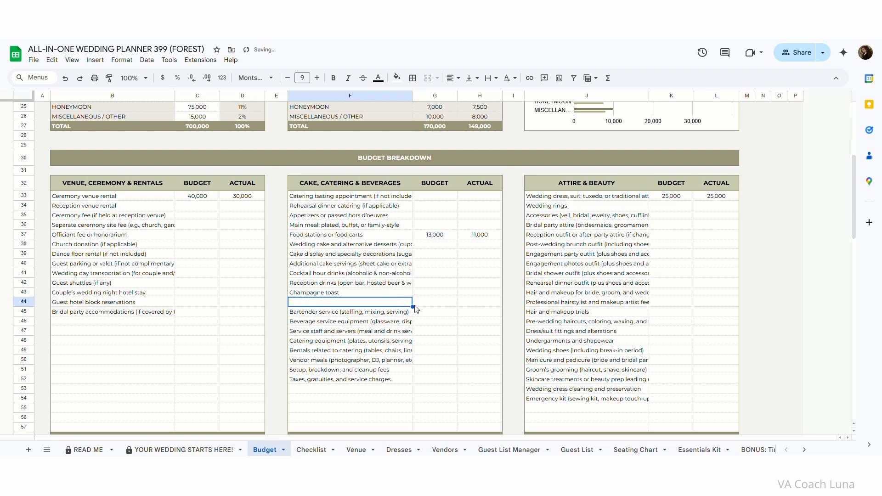
left_click(388, 313)
left_click(392, 383, "shift")
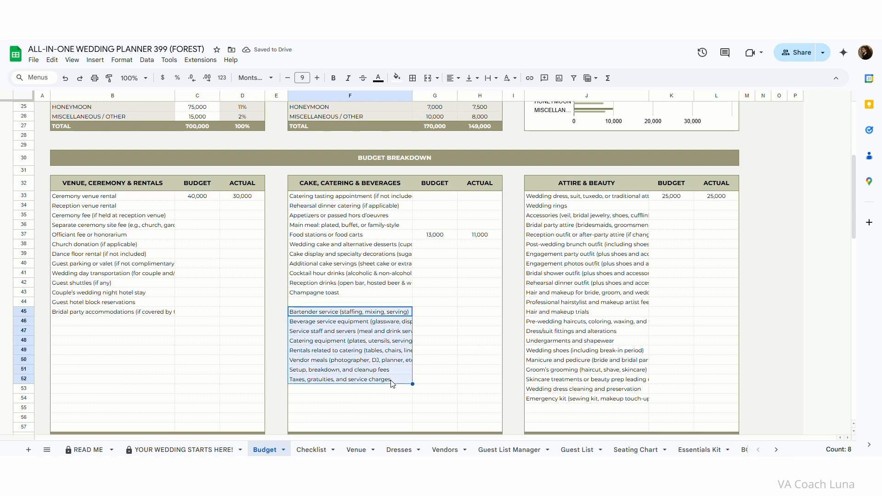
key("ctrl+x")
left_click(368, 301)
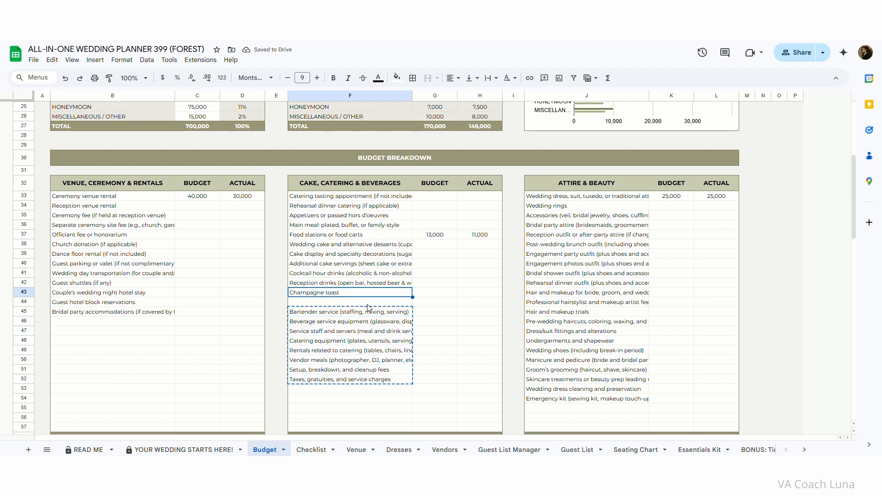
key("ctrl+v")
left_click(367, 380)
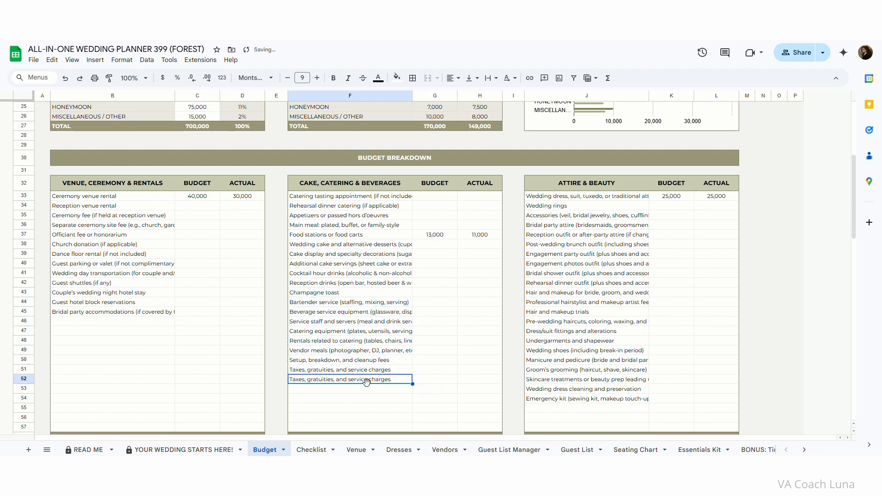
left_click(448, 381)
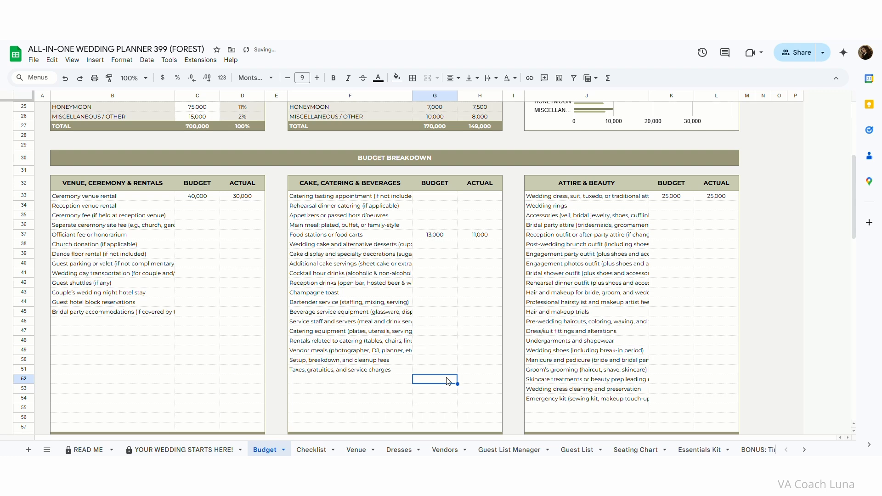
- Undo the catering list changes to restore the Signature cocktails & premium mixers item and the original row order
key("ctrl+z")
key("ctrl+z")
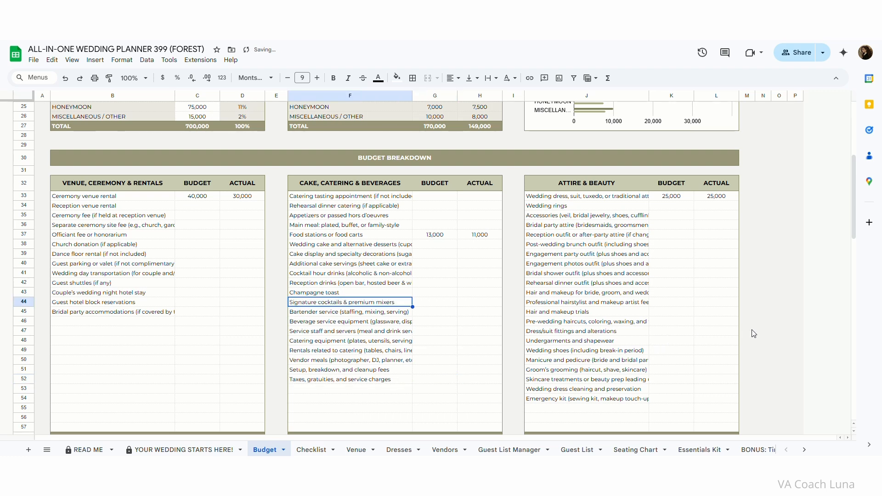
- Examine the Budget and Actual columns of the venue, catering, and attire tables in the Budget Breakdown
left_click(212, 200)
left_click(247, 202)
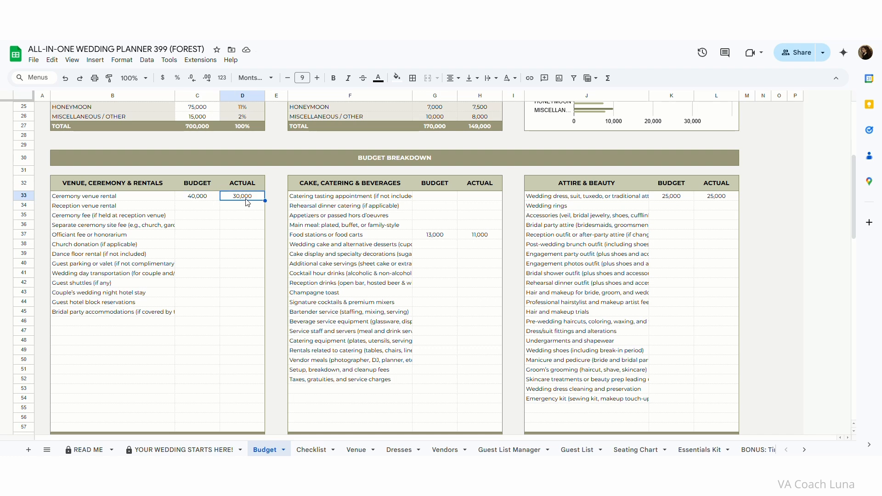
left_click(195, 188)
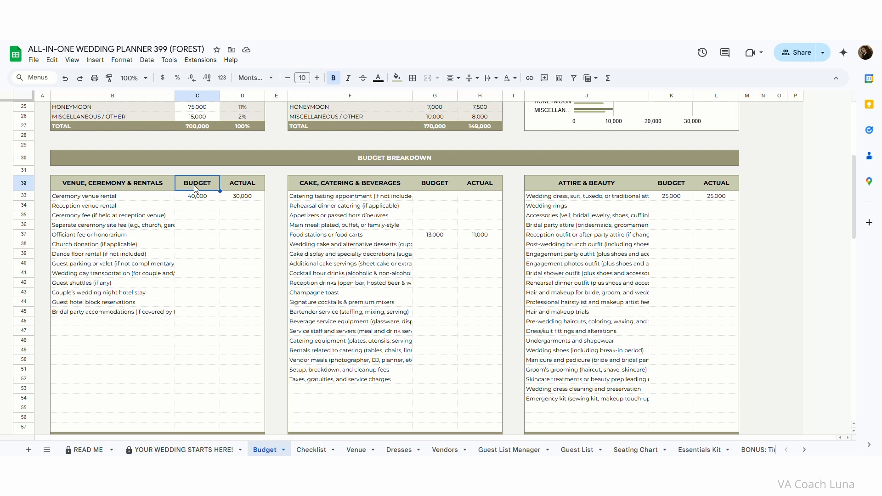
left_click(246, 188)
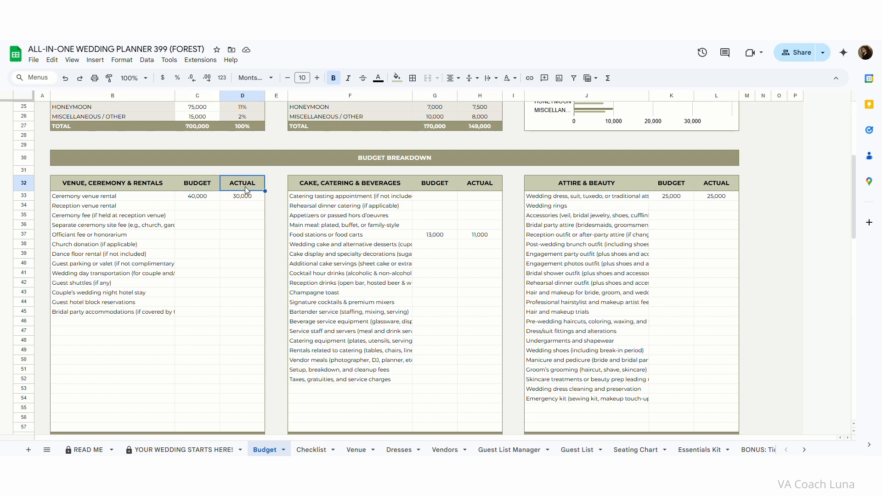
left_click(470, 189)
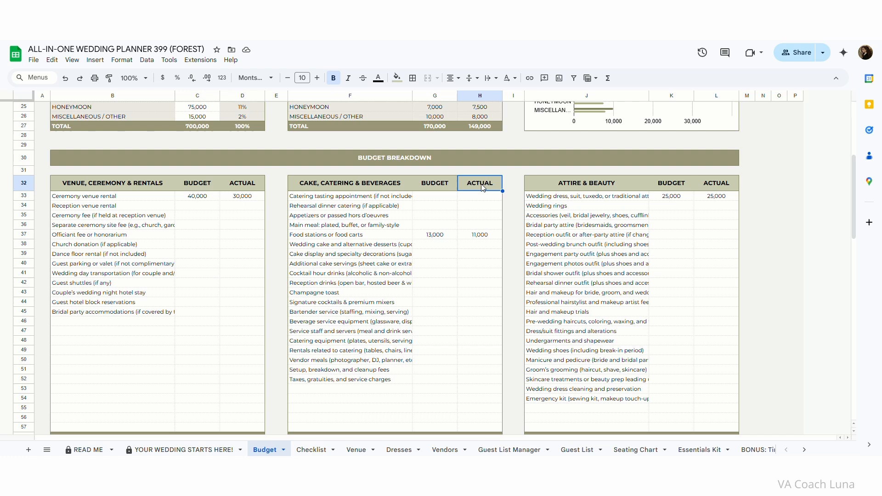
left_click(719, 185)
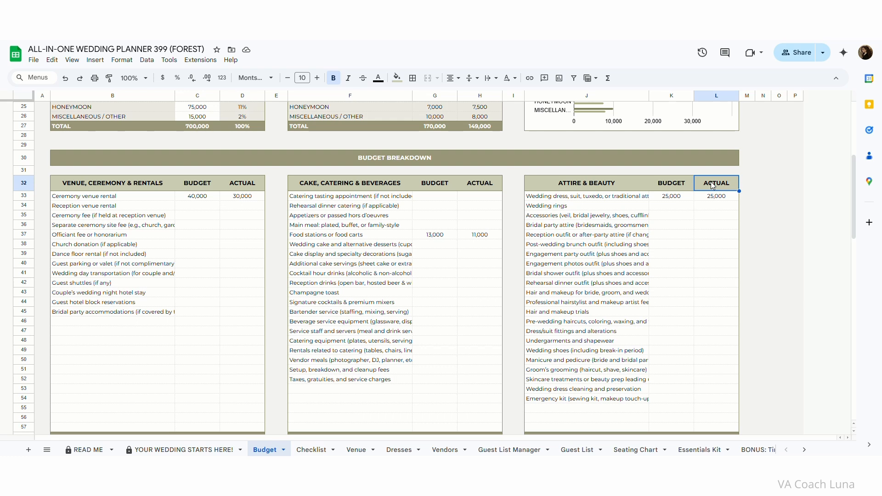
key("Left")
key("Left")
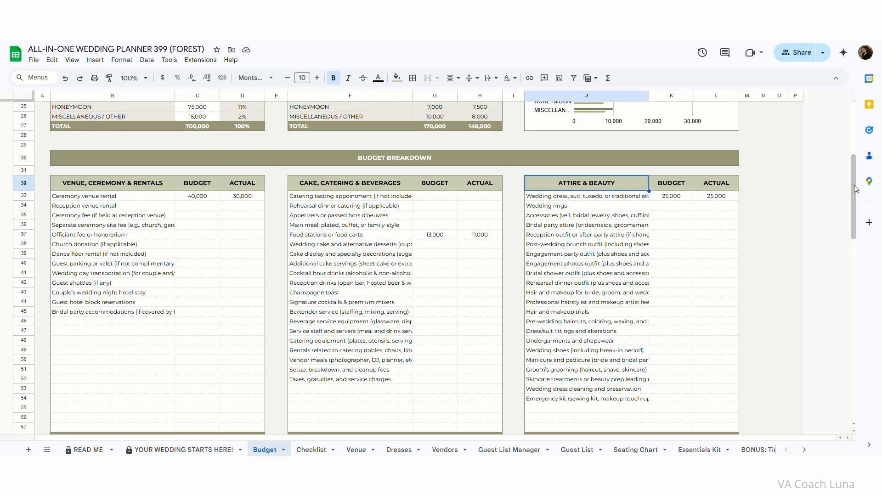
- Compare the Attire & Beauty row of the Final Budget Summary with the wedding attire entries in the breakdown table
left_click_drag(853, 184, 850, 156)
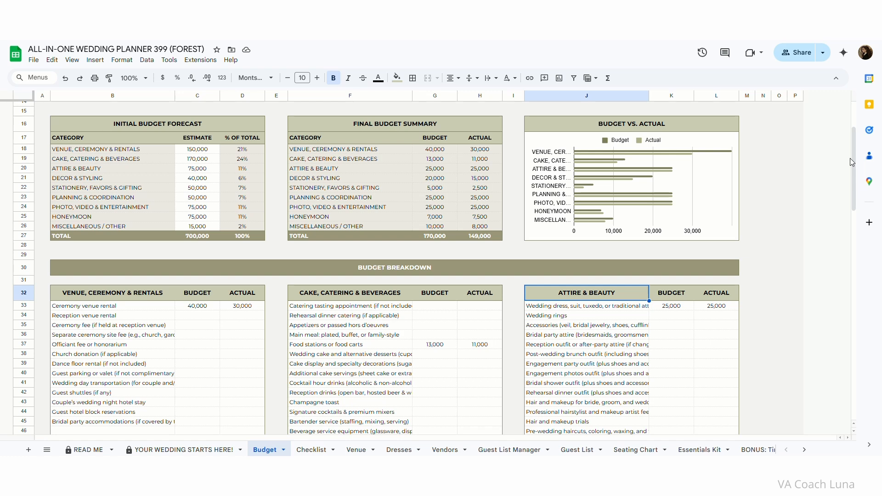
left_click(434, 169)
left_click(368, 170)
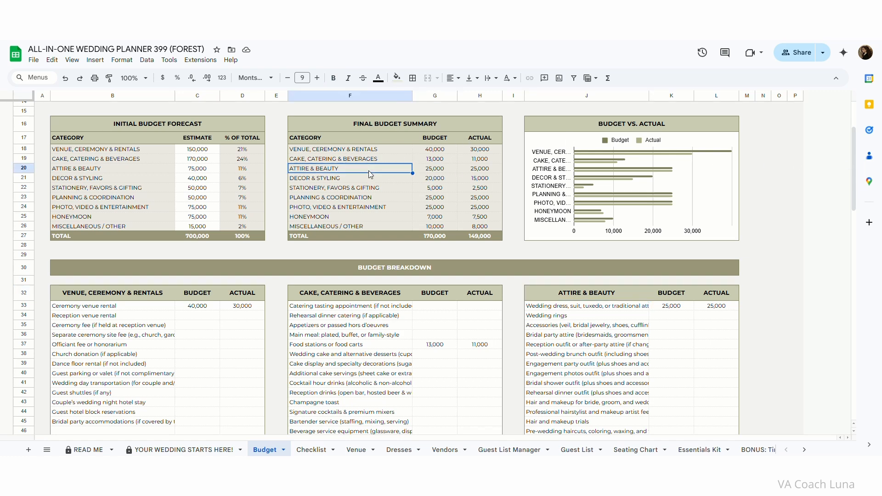
left_click(433, 170)
left_click(481, 170)
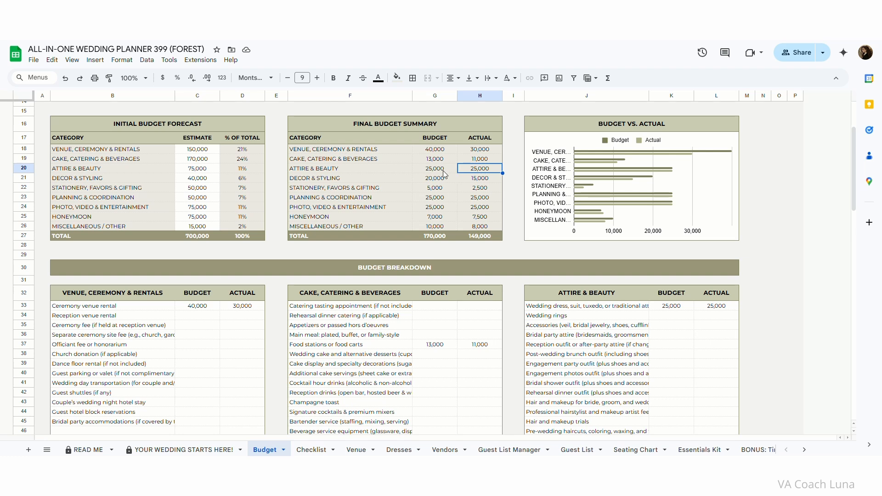
left_click(681, 307)
left_click(715, 310)
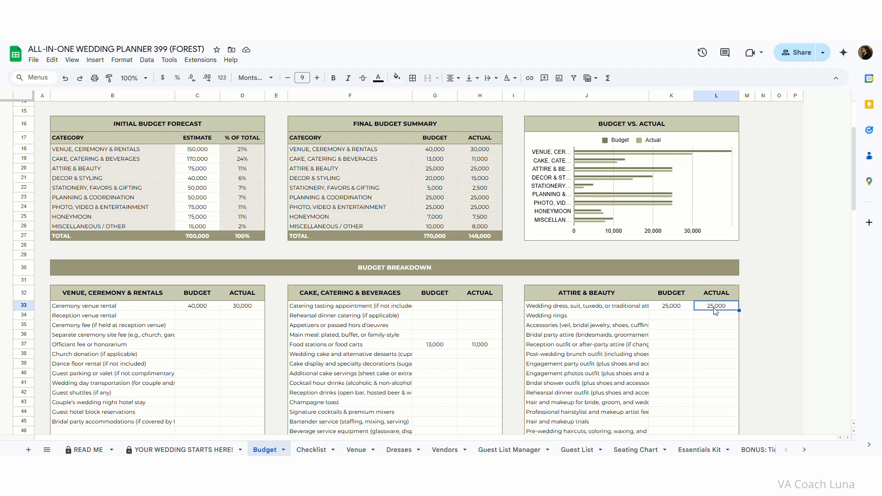
- Set the Wedding rings budget to 10,000 in the Attire & Beauty table and check its category budget in the Final Budget Summary
left_click(598, 318)
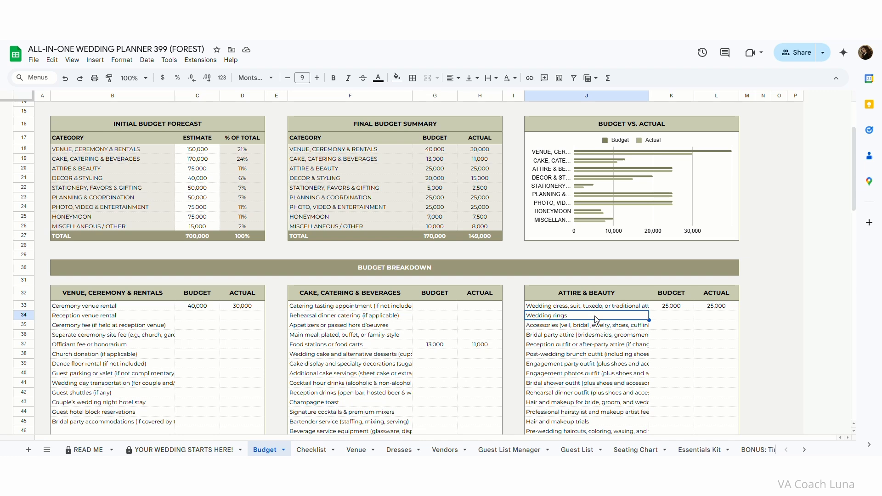
left_click(668, 320)
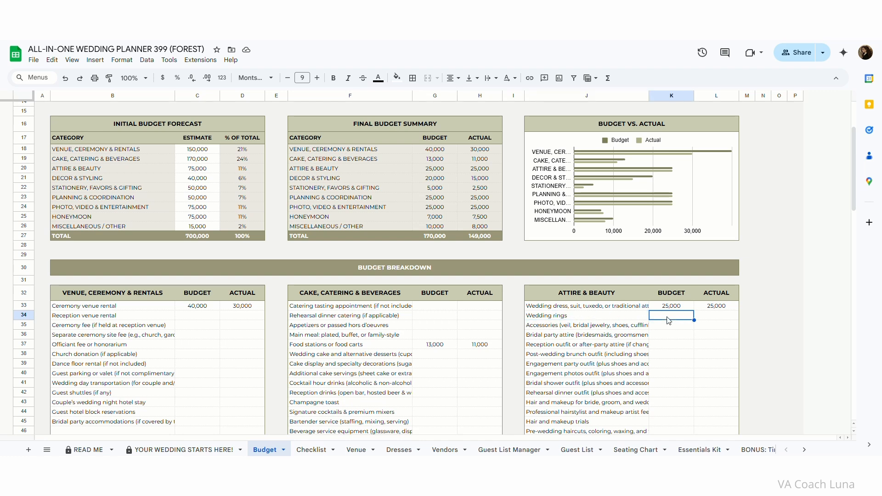
type("10,000")
key("Return")
left_click(668, 319)
left_click(440, 171)
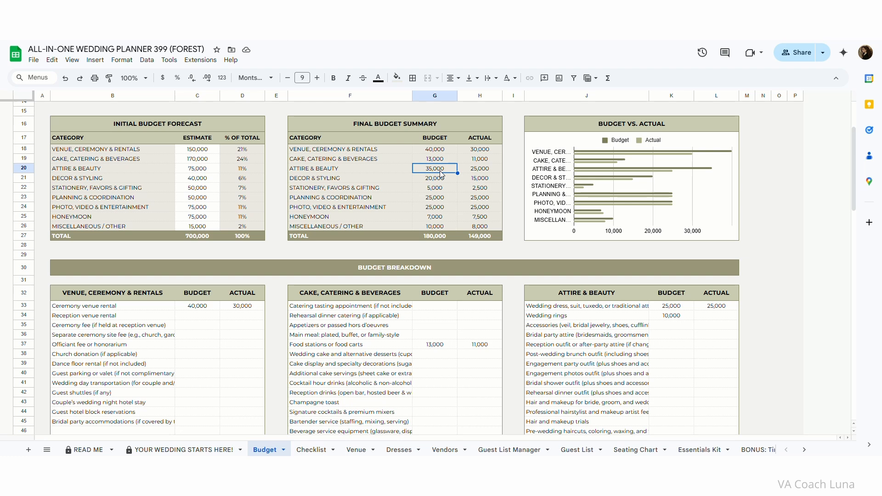
- Set the Wedding rings actual cost to 8,500 and check the Attire & Beauty actual amount in the Final Budget Summary
left_click(719, 316)
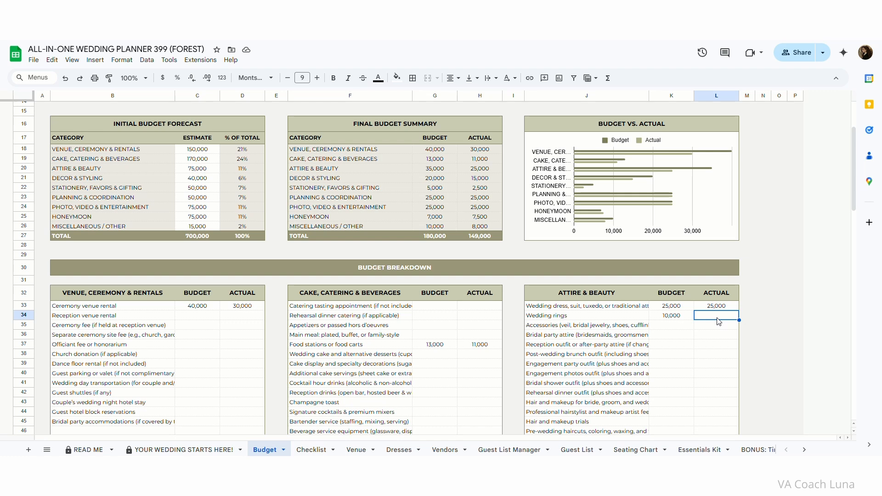
type("8500")
key("Return")
left_click(732, 317)
left_click(490, 170)
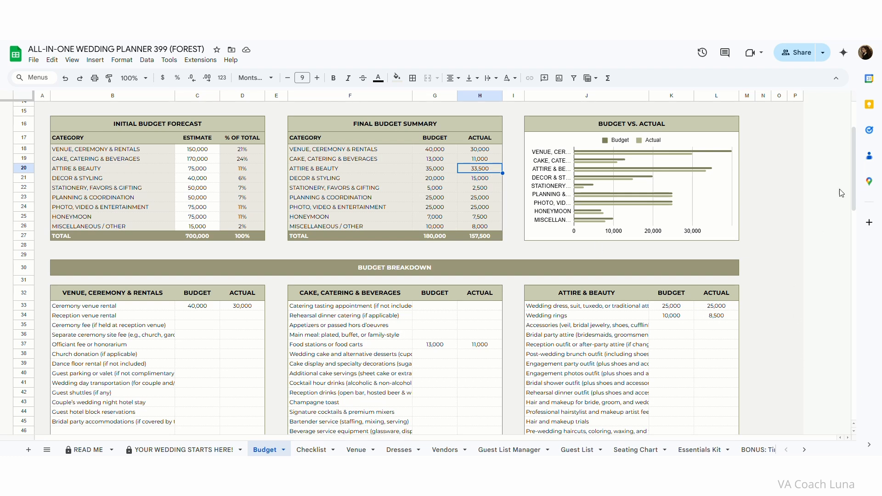
- Go to the Checklist sheet, expand its instructions section, and collapse it again
left_click_drag(855, 178, 854, 140)
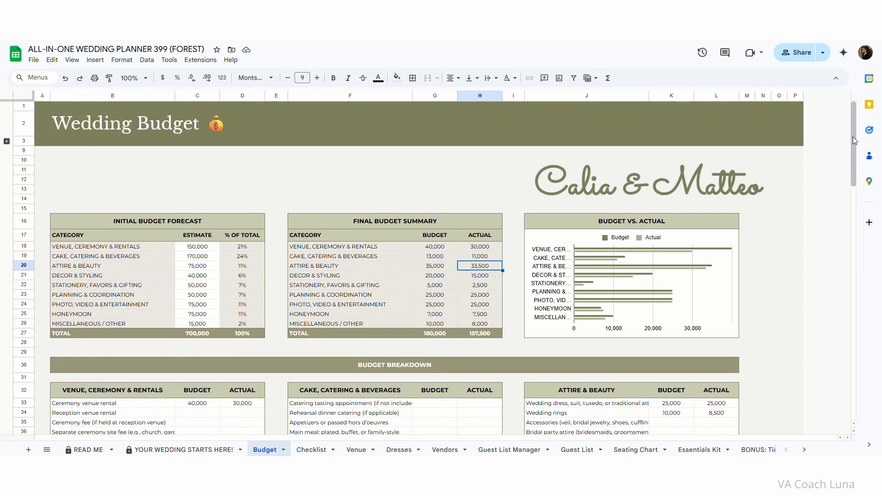
left_click(312, 451)
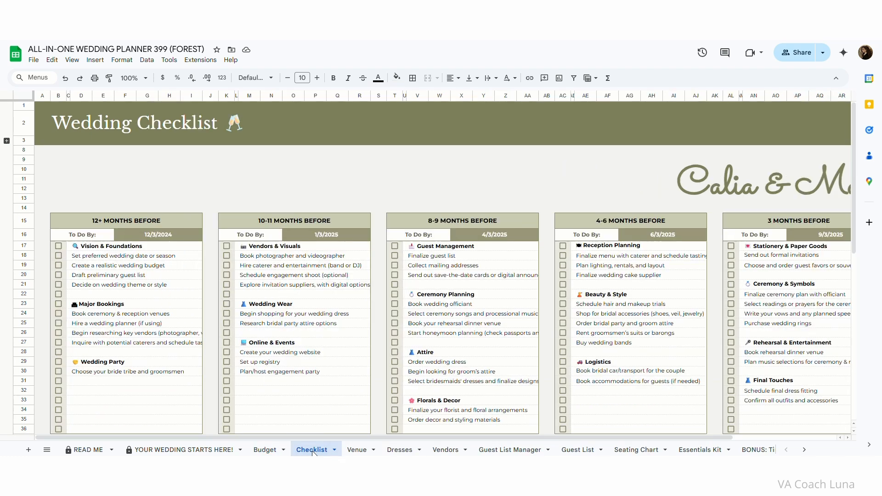
left_click_drag(310, 439, 345, 439)
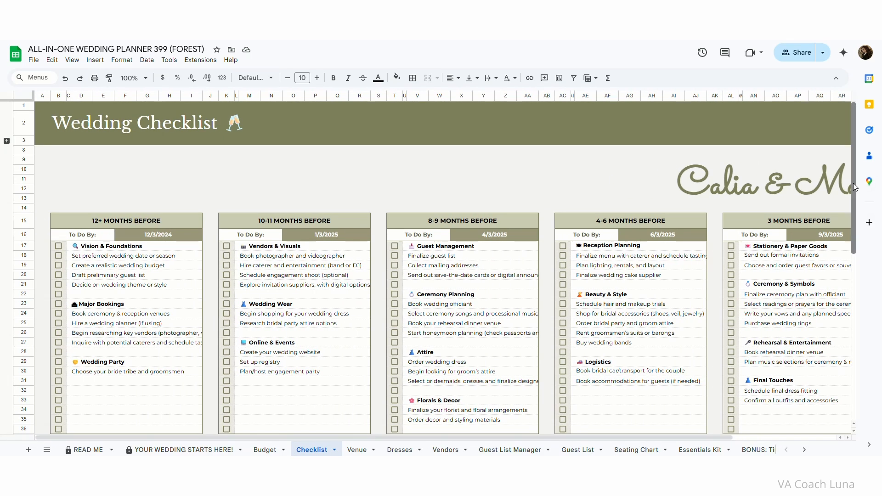
left_click_drag(853, 183, 852, 161)
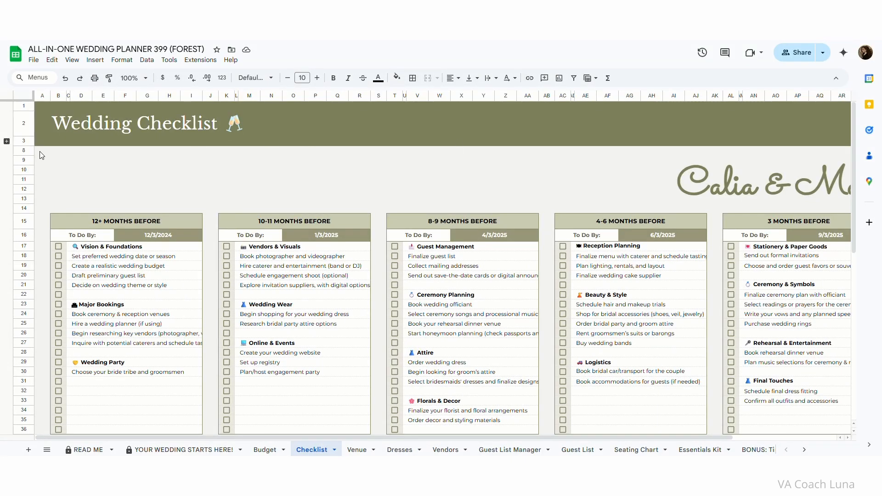
left_click(6, 142)
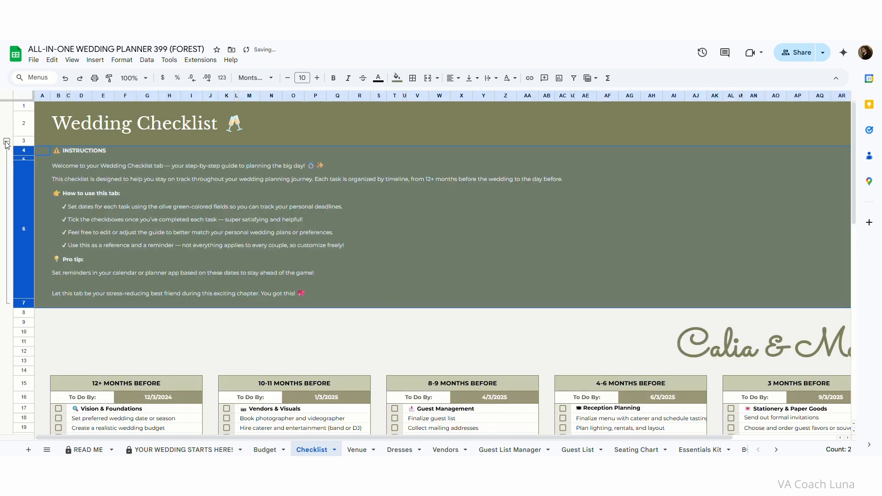
left_click(7, 142)
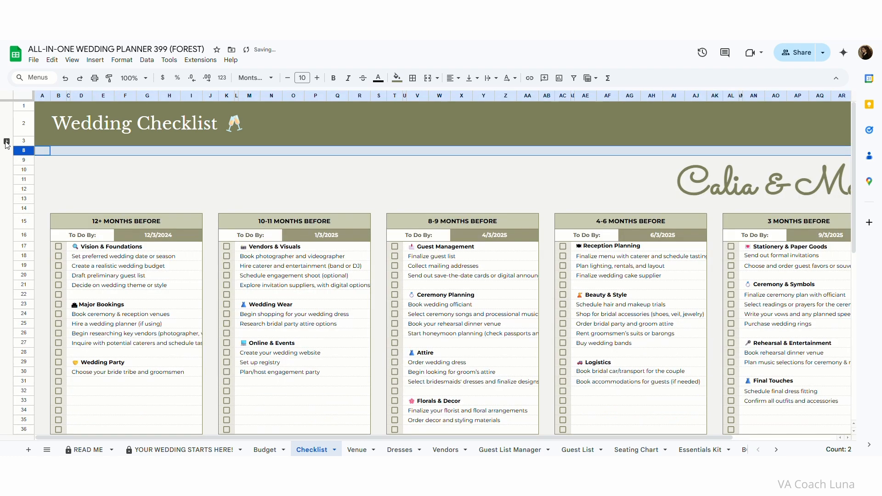
left_click(280, 178)
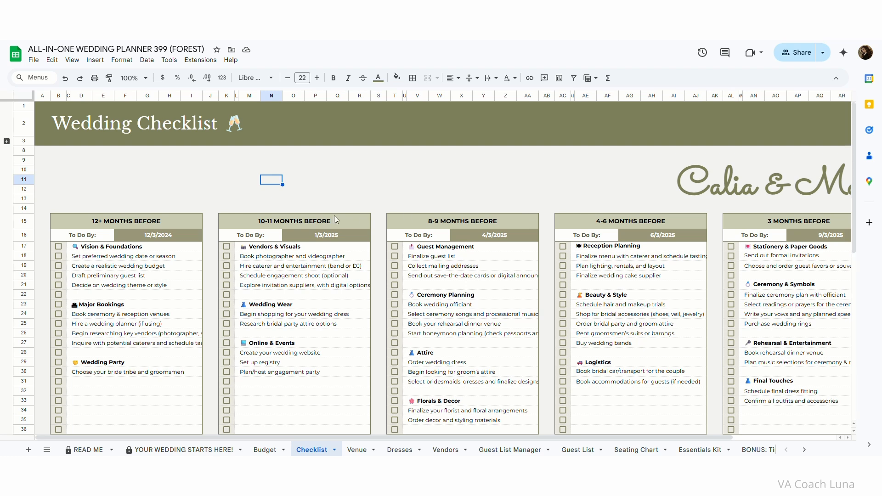
- Look over the Wedding Checklist timeline from the 12+ Months Before block to the 1 Day Before block
left_click(180, 221)
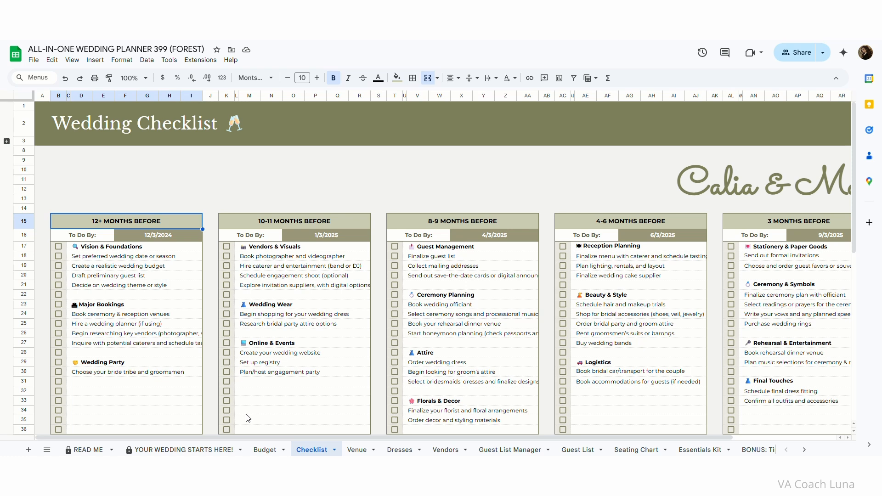
left_click_drag(271, 437, 374, 437)
scroll(671, 291, "down", 4)
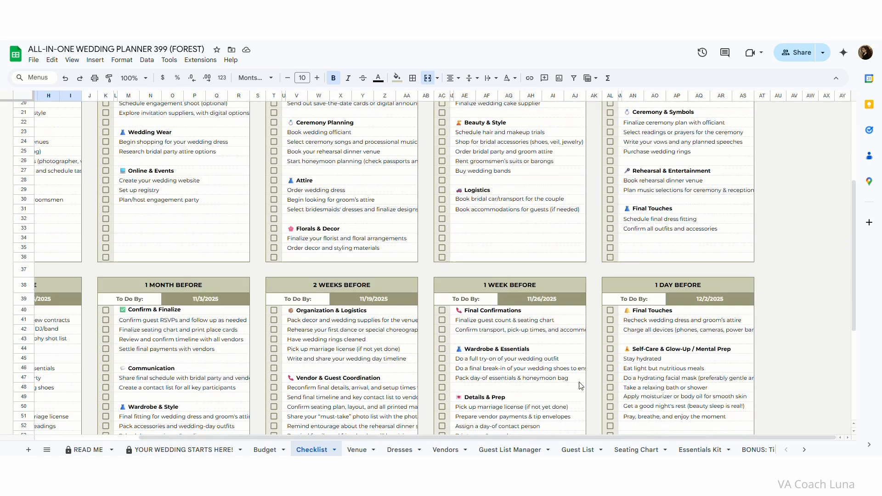
left_click(671, 291)
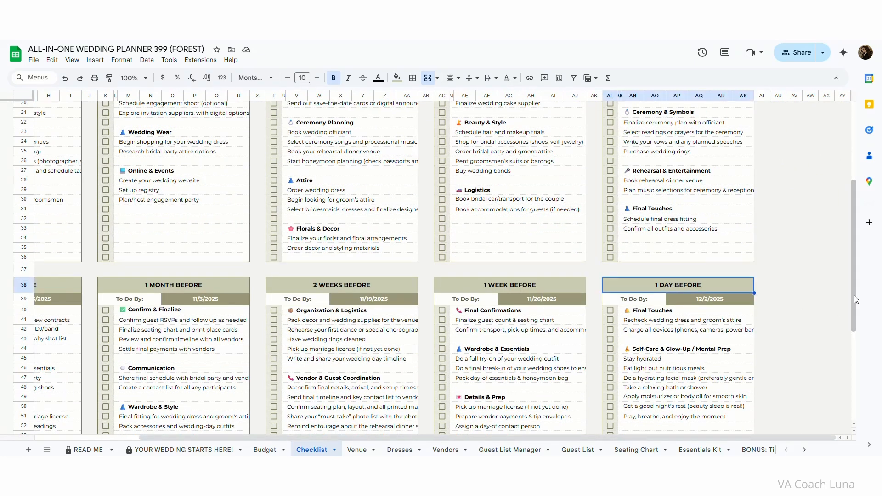
left_click_drag(853, 296, 853, 217)
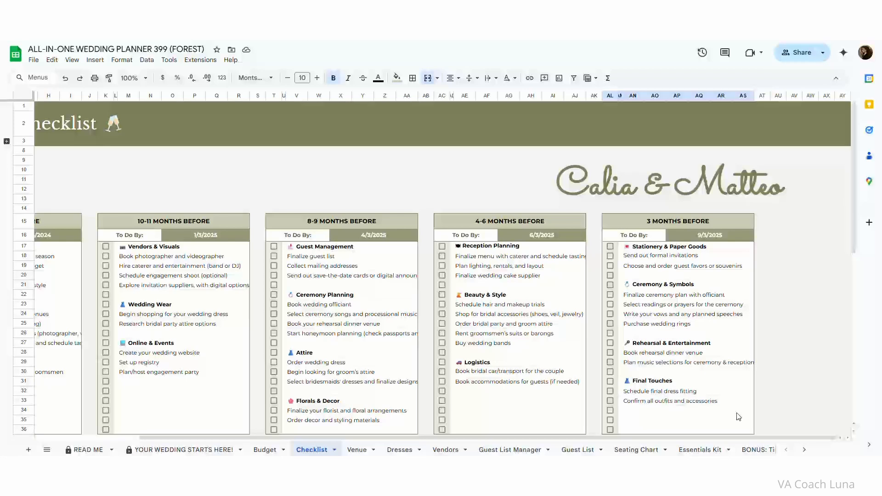
left_click_drag(741, 439, 480, 438)
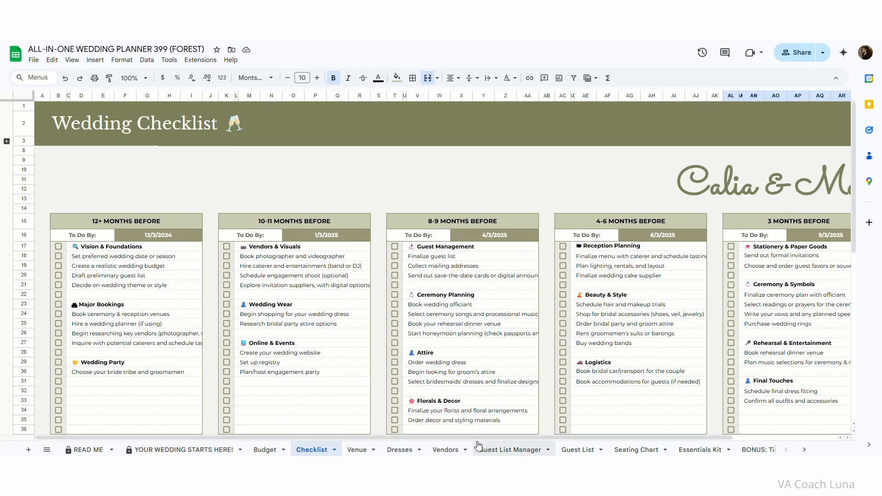
- View the To Do By date pickers of the 12+ Months, 10-11 Months and 8-9 Months Before blocks, keeping their dates
double_click(181, 235)
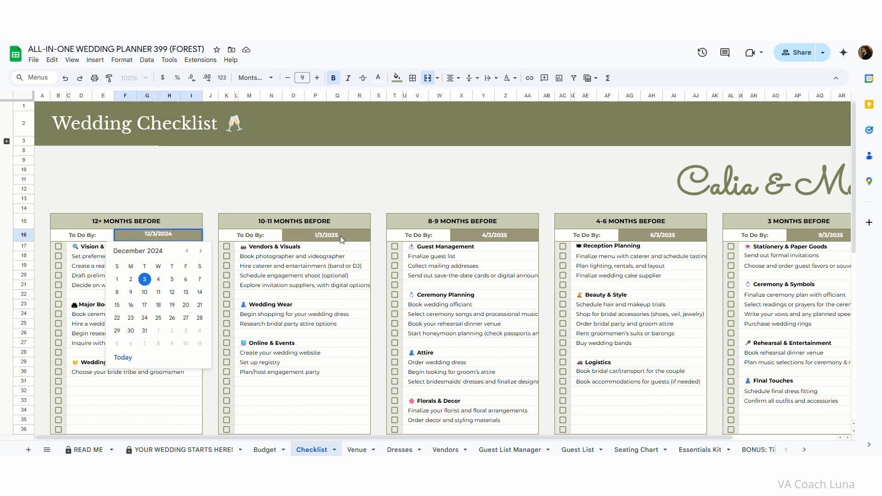
double_click(356, 237)
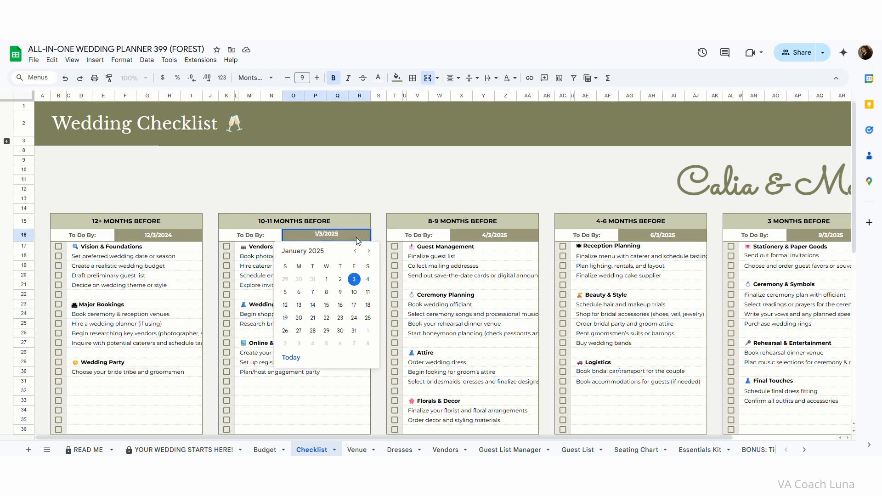
double_click(522, 233)
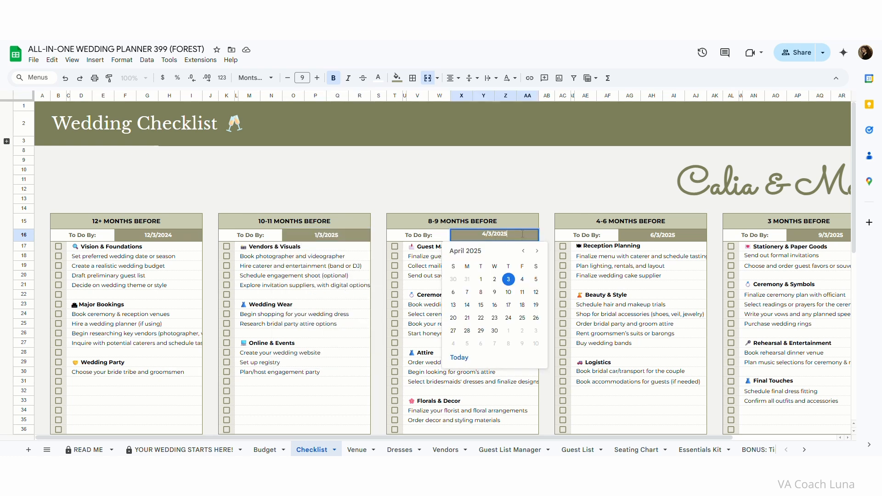
left_click(547, 198)
- Check the To Do By dates of the 1 Day, 1 Week and 2 Weeks Before blocks without changing them, and return to the first block
left_click_drag(572, 439, 661, 439)
left_click_drag(854, 194, 872, 329)
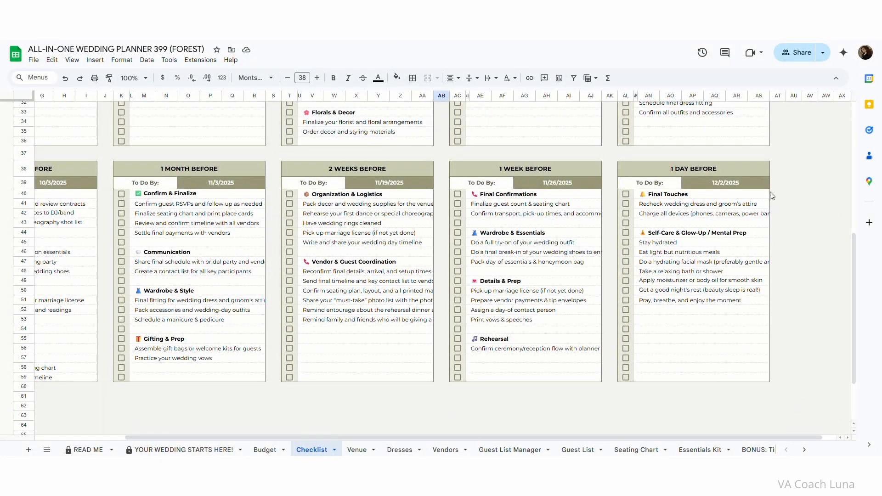
double_click(750, 181)
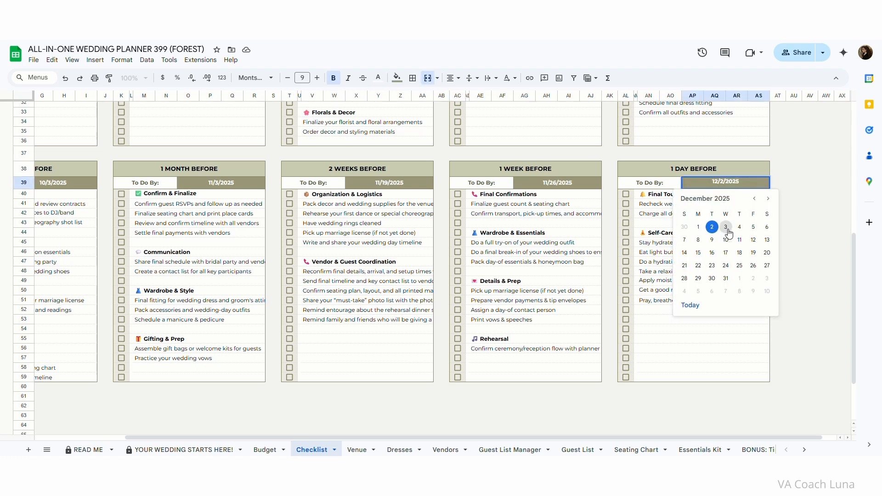
left_click(810, 224)
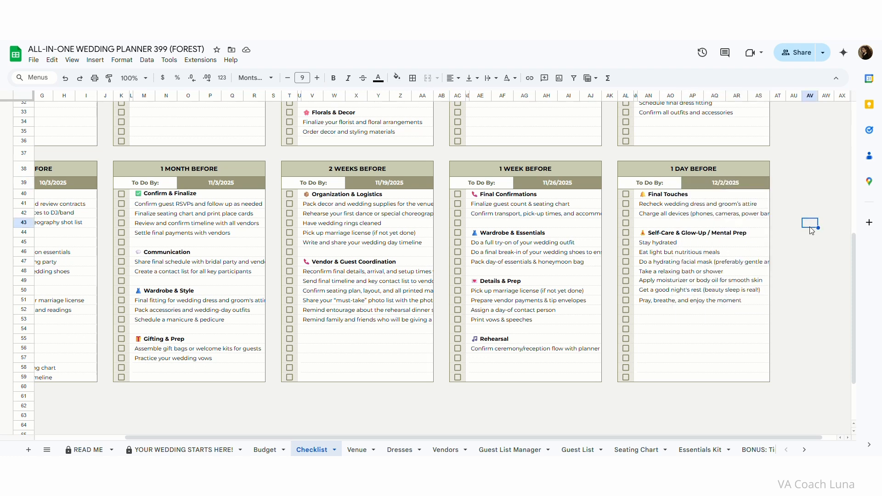
double_click(577, 182)
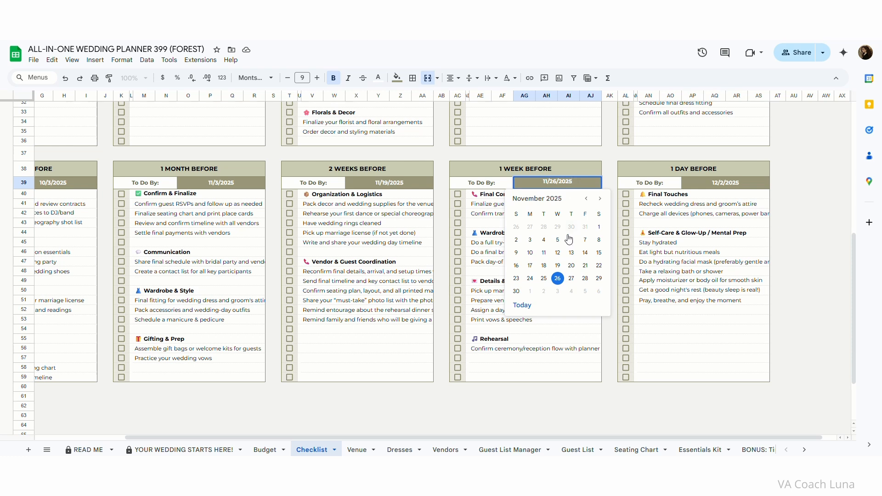
double_click(420, 183)
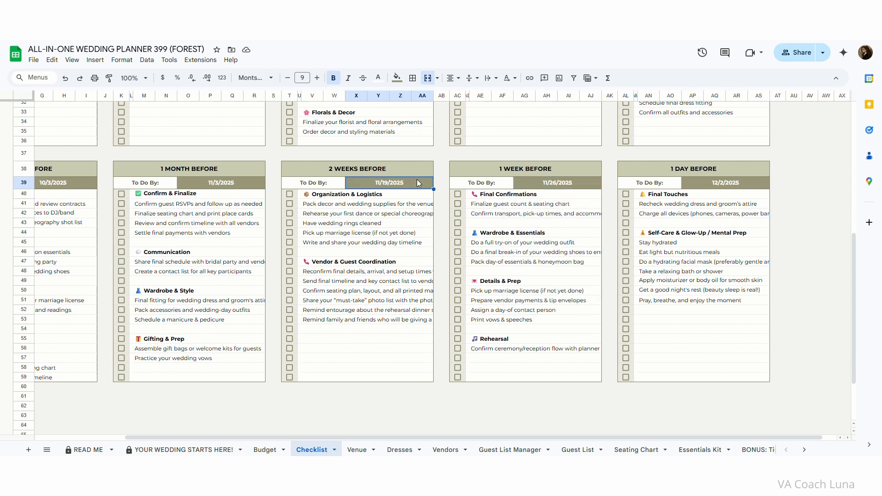
left_click(822, 262)
scroll(856, 291, "up", 10)
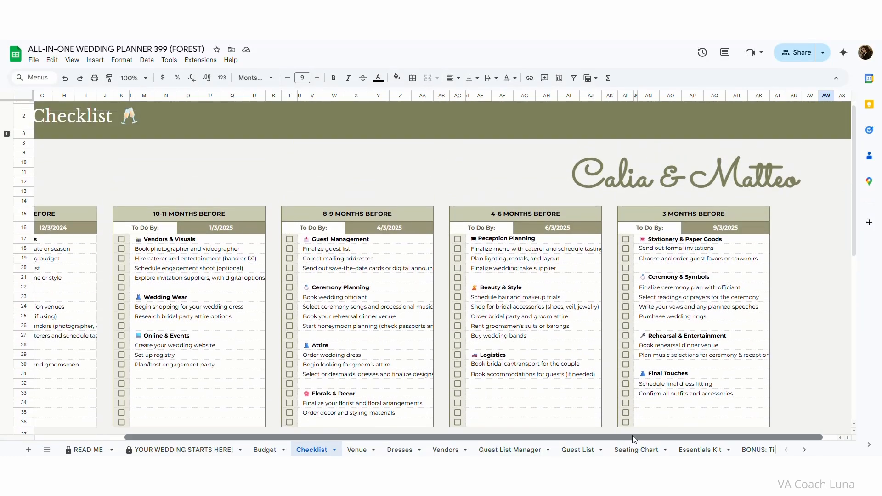
left_click_drag(632, 435, 543, 436)
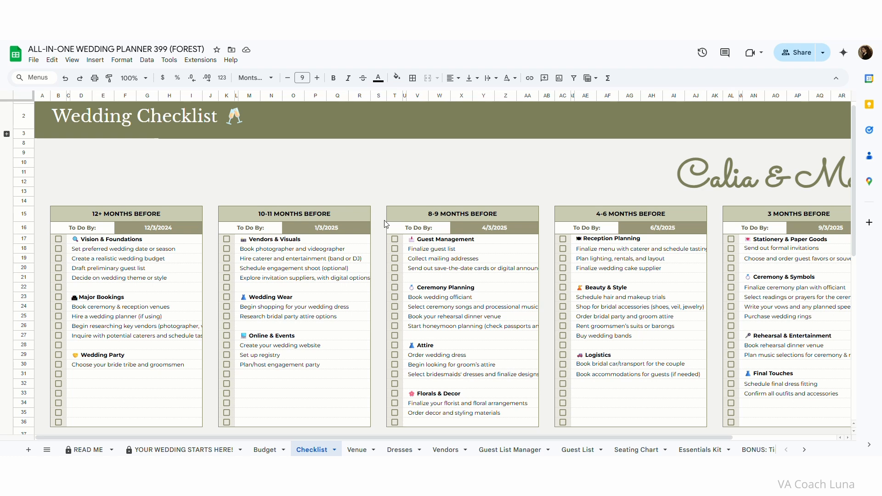
- Examine the Vision & Foundations, Major Bookings and Wedding Party sections of the 12+ Months Before checklist
left_click(563, 182)
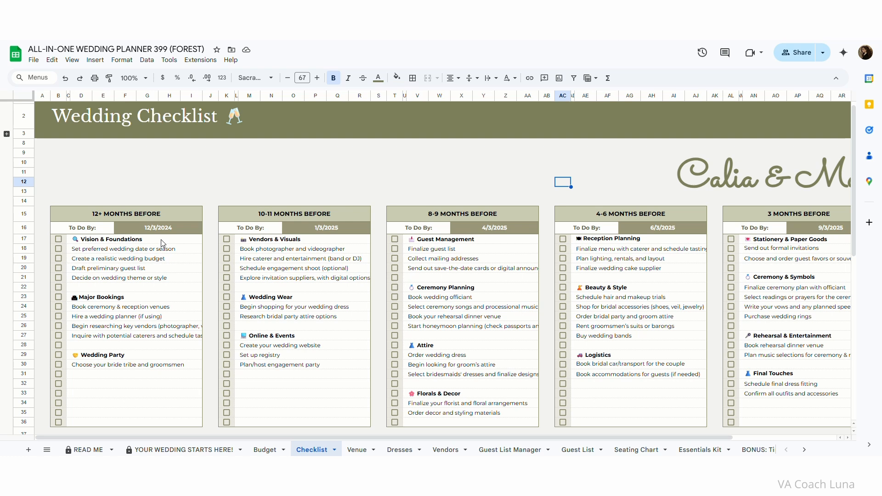
left_click(164, 214)
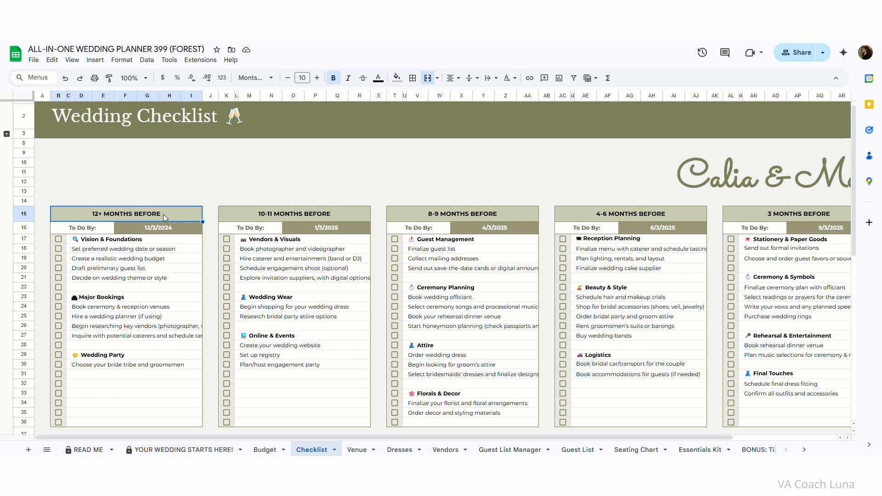
left_click(158, 243)
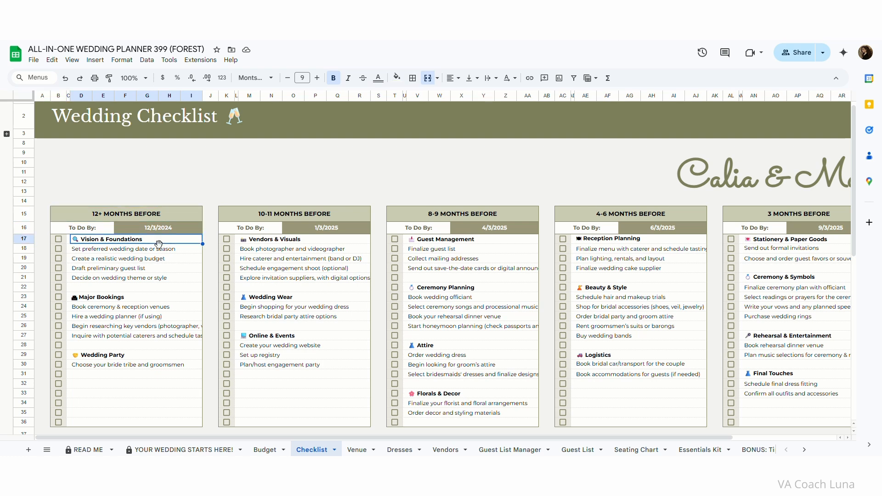
left_click(146, 297)
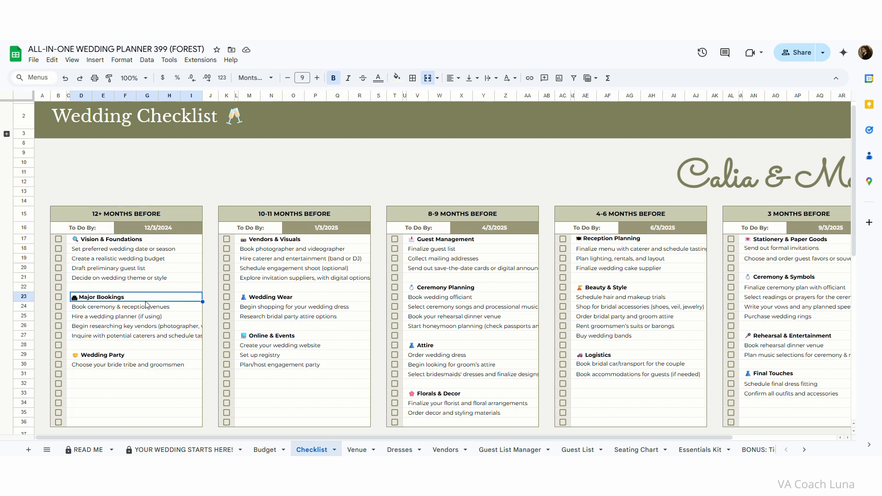
left_click(144, 357)
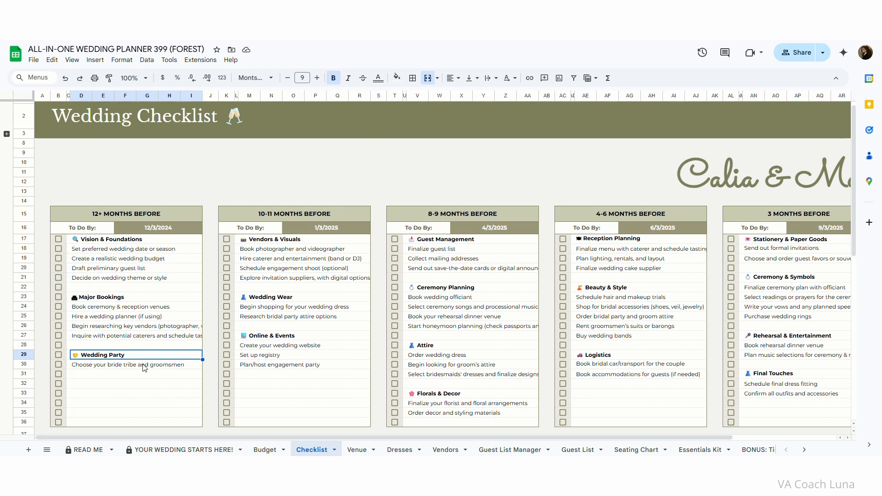
- Mark all four Vision & Foundations tasks as done, from setting the preferred wedding date to deciding on the theme or style
left_click(58, 249)
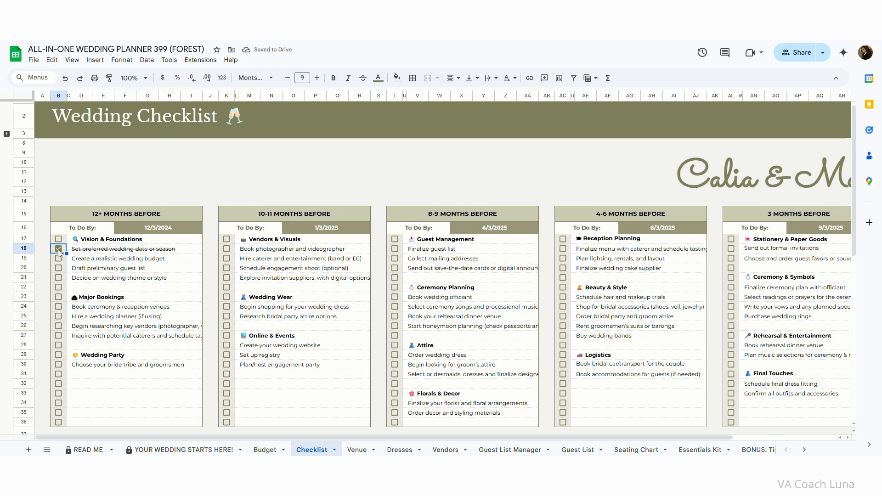
left_click(59, 259)
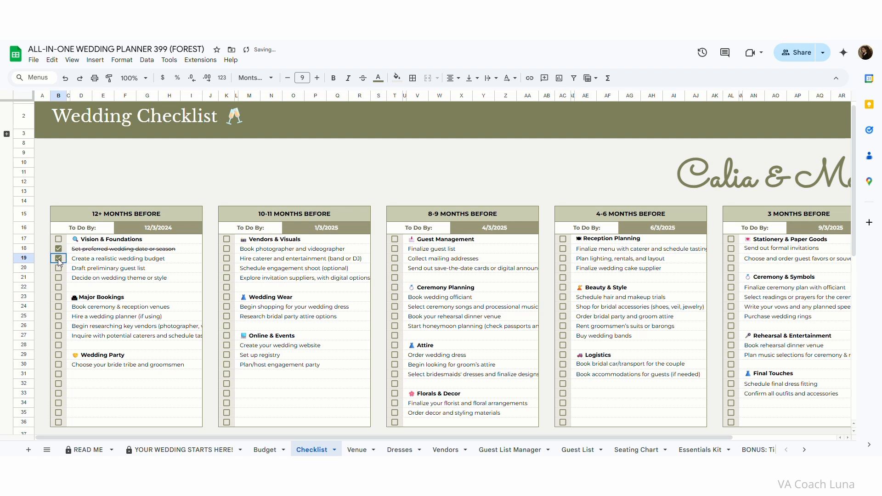
left_click(58, 268)
left_click(59, 278)
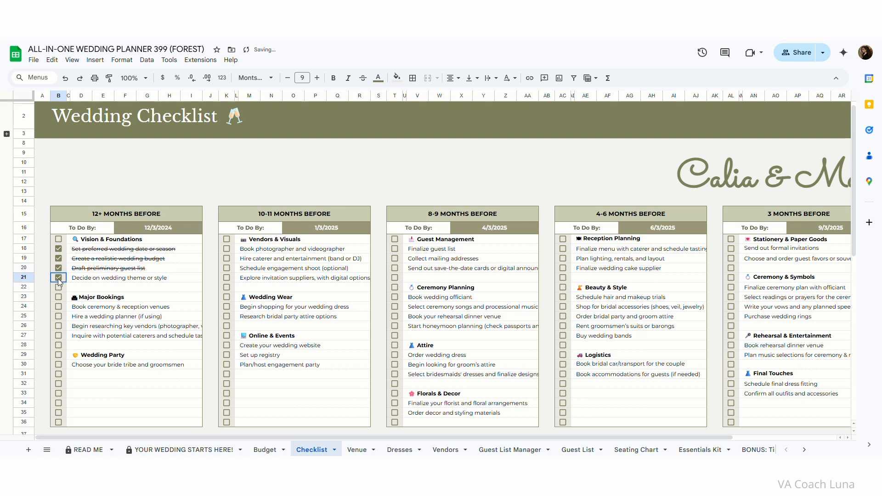
- Tick the checkbox of the Vision & Foundations heading, and look over the remaining checklist blocks down to 1 Day Before
left_click(58, 239)
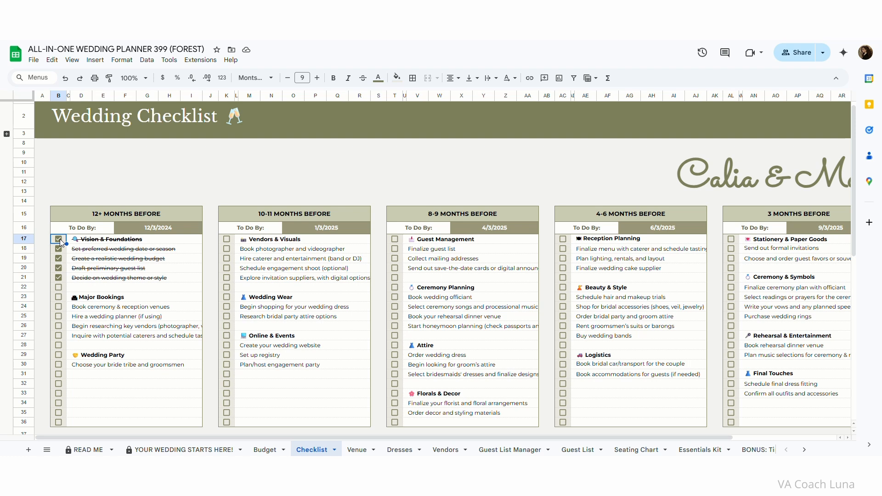
left_click_drag(337, 436, 392, 434)
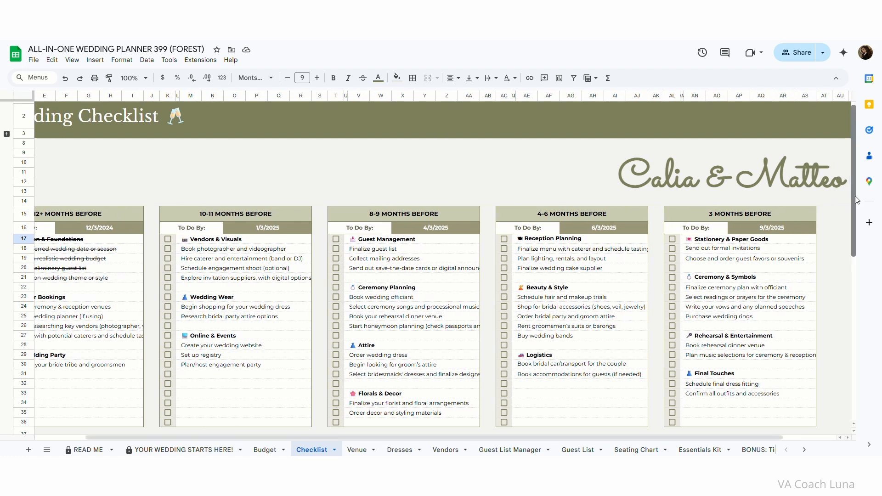
left_click_drag(854, 205, 850, 328)
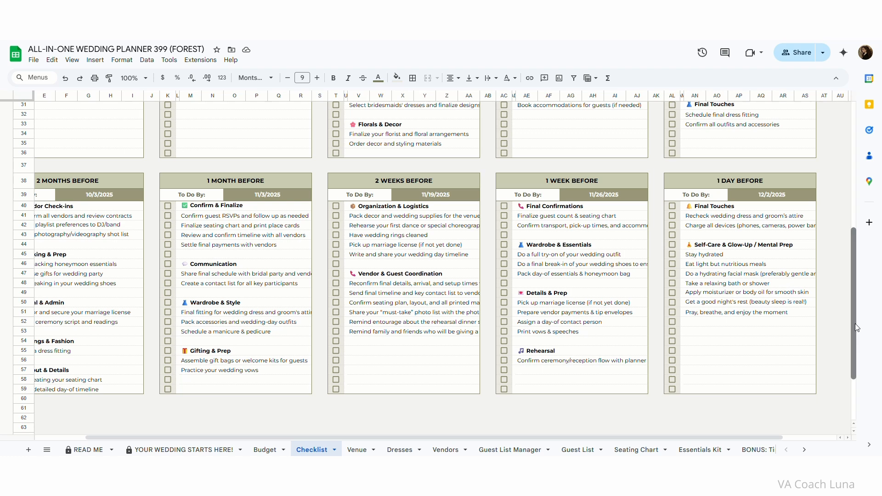
left_click_drag(855, 323, 856, 199)
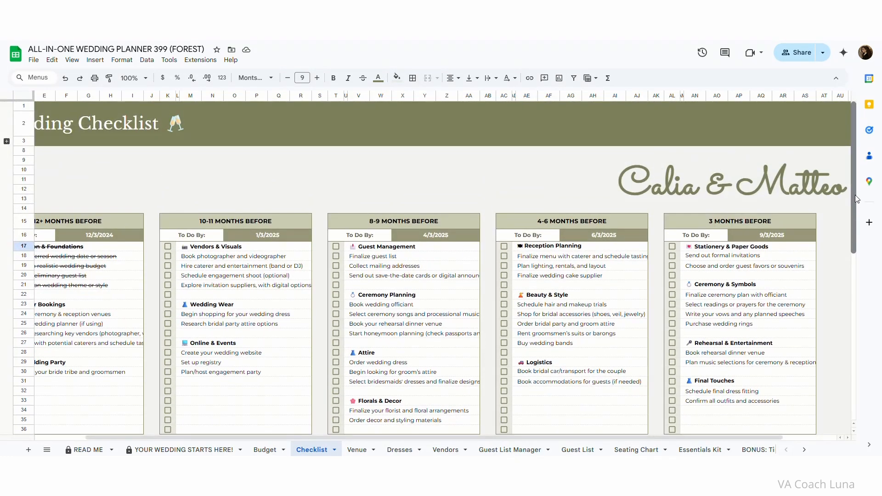
left_click_drag(620, 440, 481, 436)
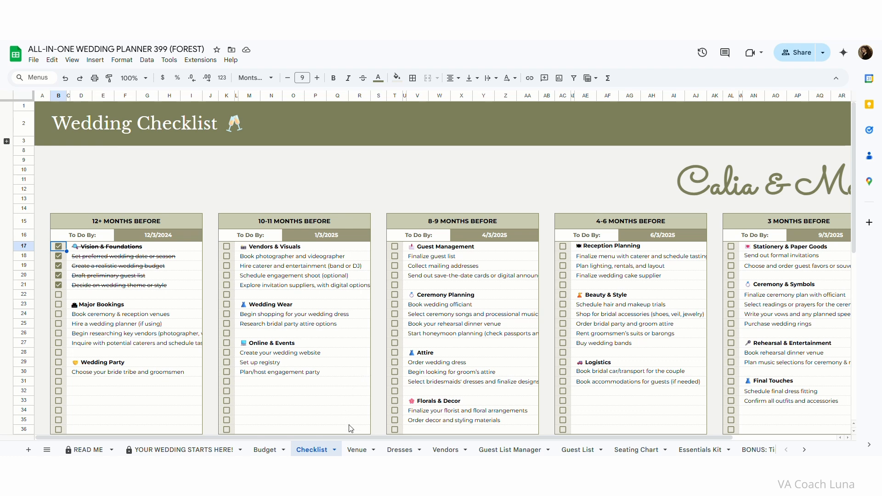
- Open the Venue sheet and review its comparison fields, from Venue Name and Location through the Cost Items to Pros and Cons
left_click(356, 450)
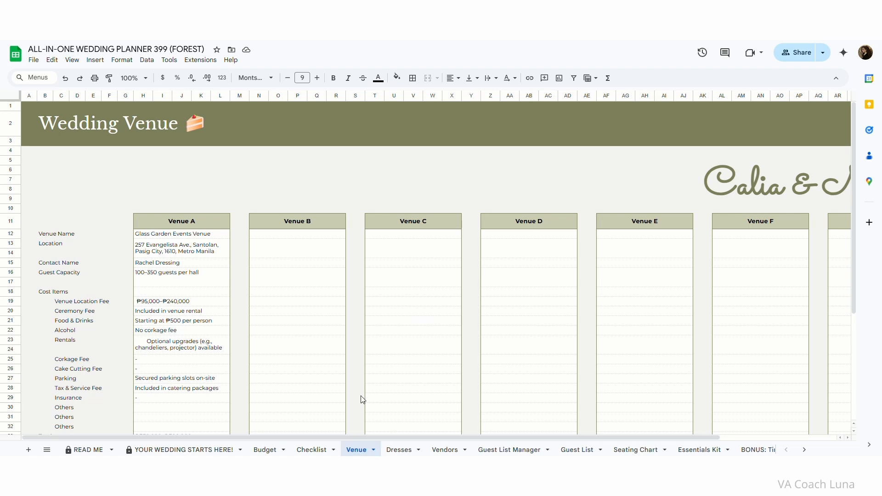
scroll(360, 395, "down", 5)
left_click(95, 235)
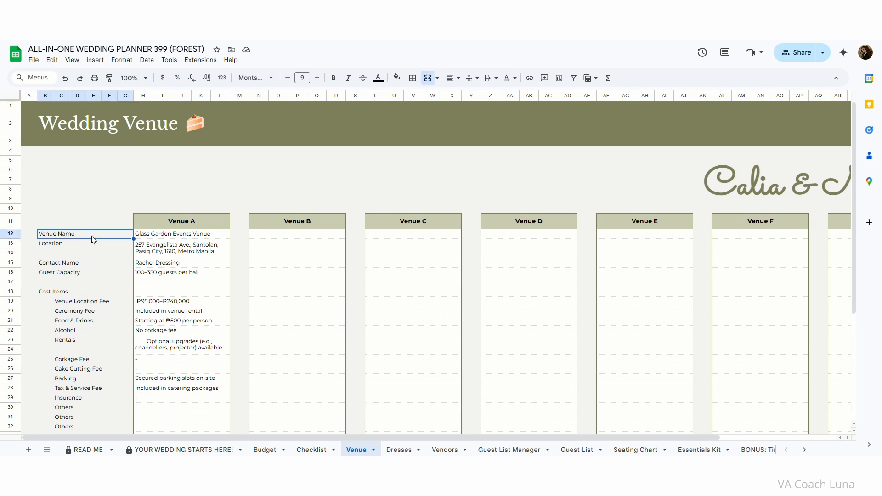
left_click(89, 246)
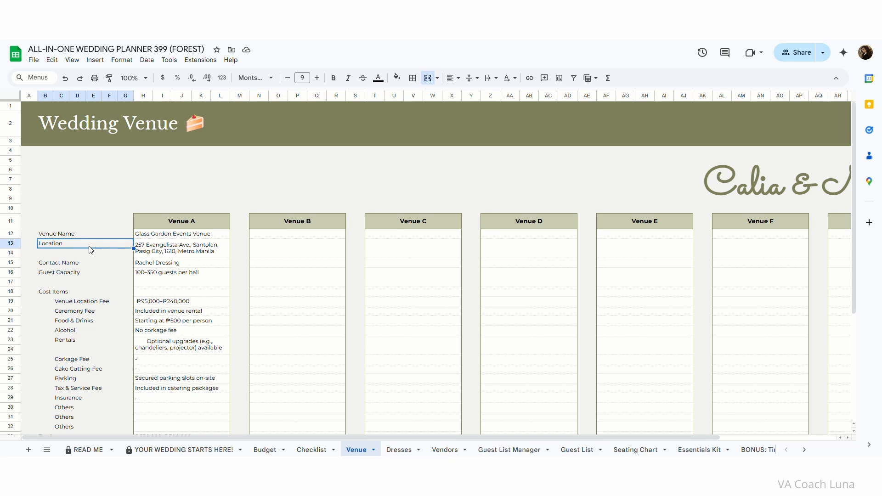
left_click(103, 302)
left_click(104, 312)
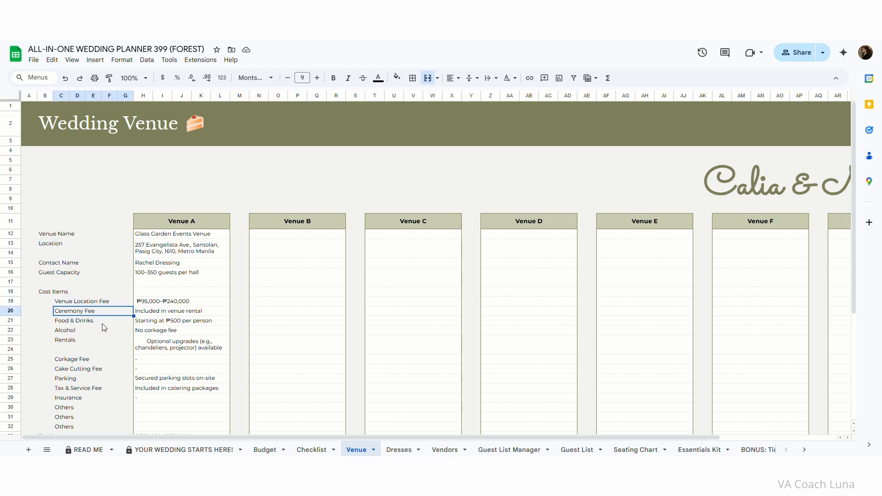
scroll(105, 327, "down", 3)
left_click(52, 351)
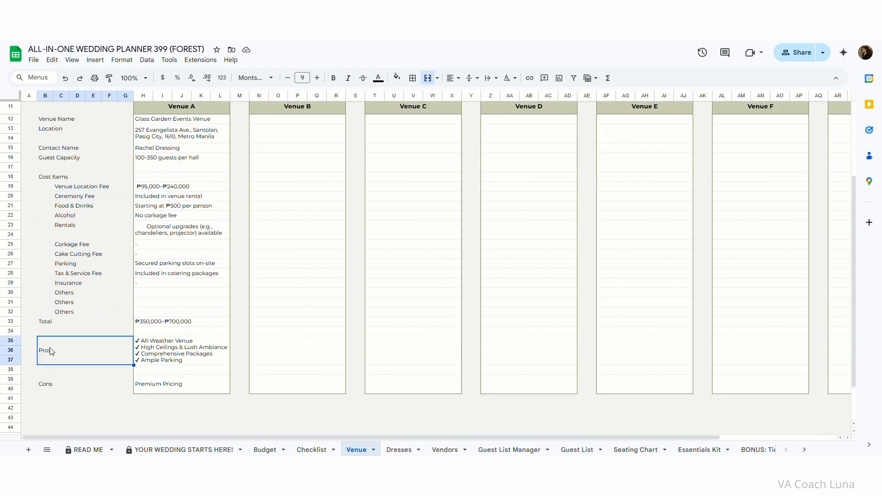
left_click(50, 390)
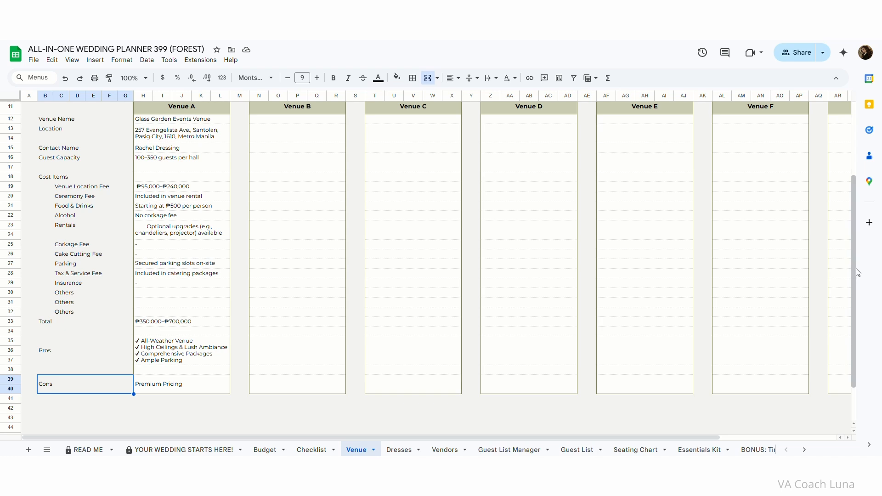
left_click_drag(855, 268, 853, 190)
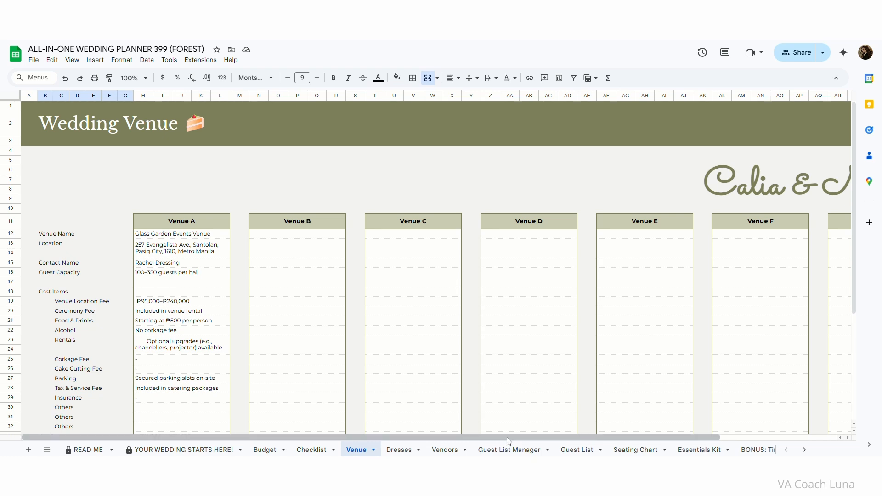
- Look at the Venue A and Venue B columns and the sample cost entries filled in for Venue A
left_click(212, 220)
left_click(302, 225)
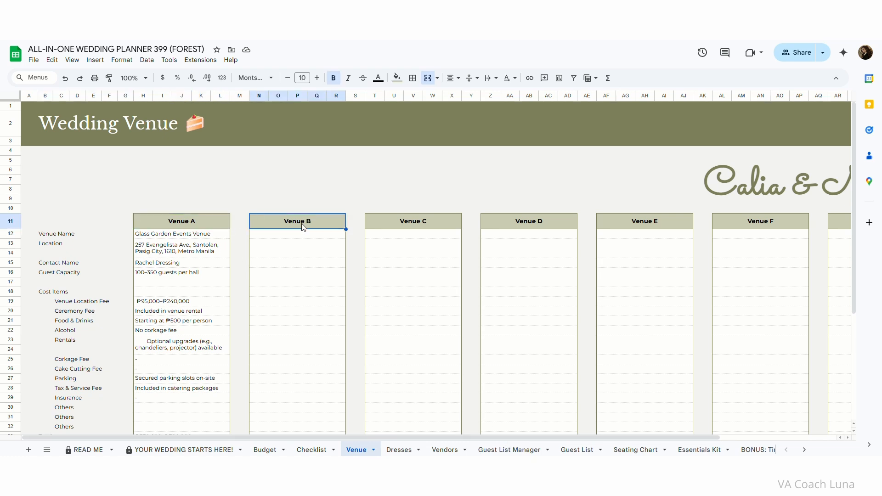
left_click_drag(357, 437, 270, 438)
left_click(179, 348)
left_click(176, 375)
left_click(177, 390)
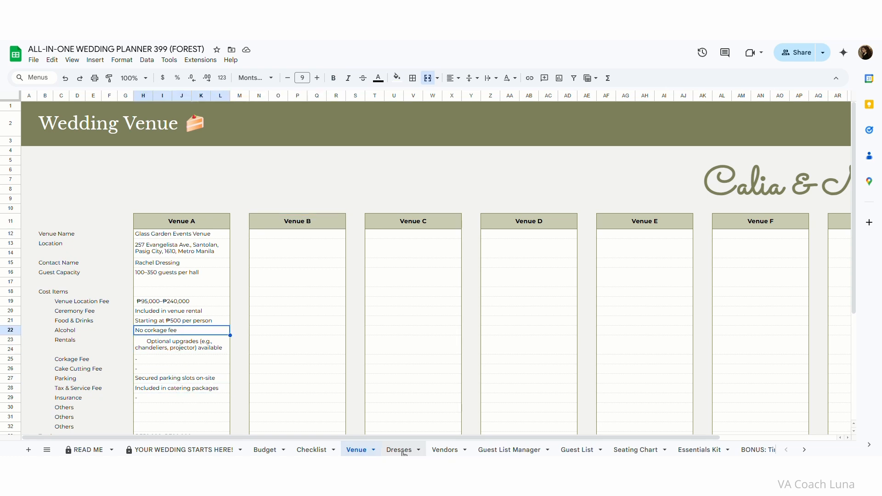
- Open the Dresses sheet, expand its instructions to read them, and collapse them again
left_click(400, 450)
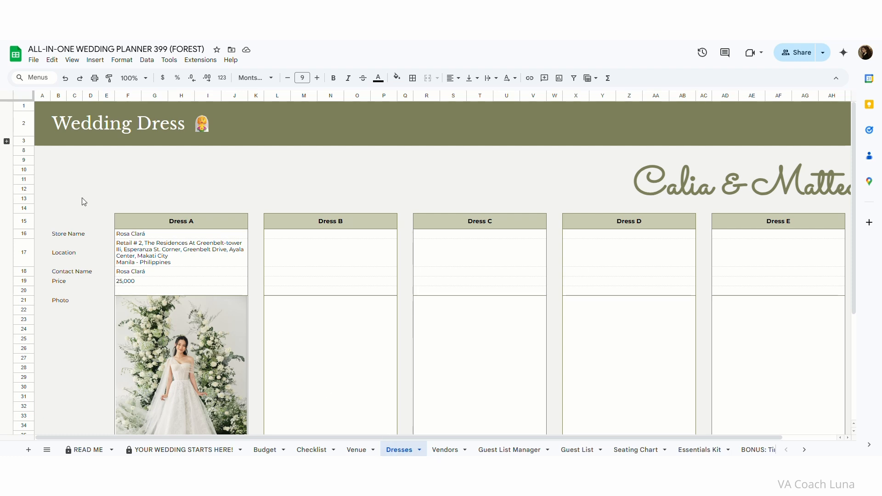
left_click(6, 141)
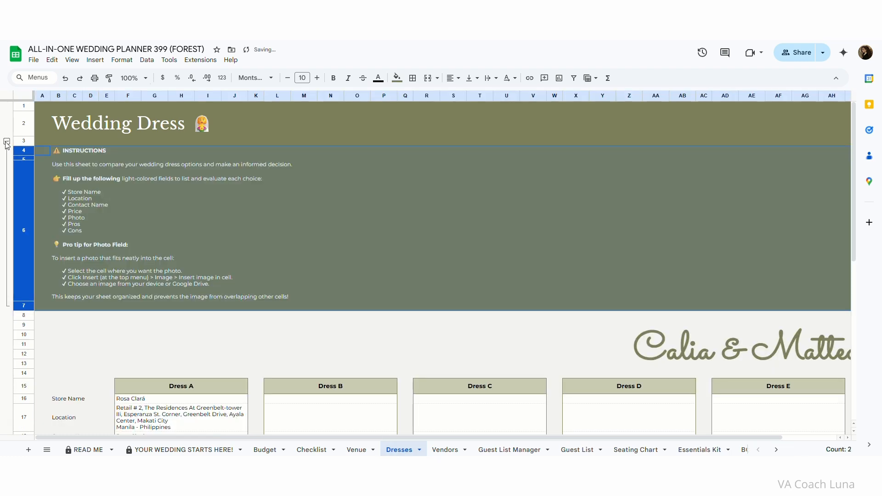
left_click(6, 141)
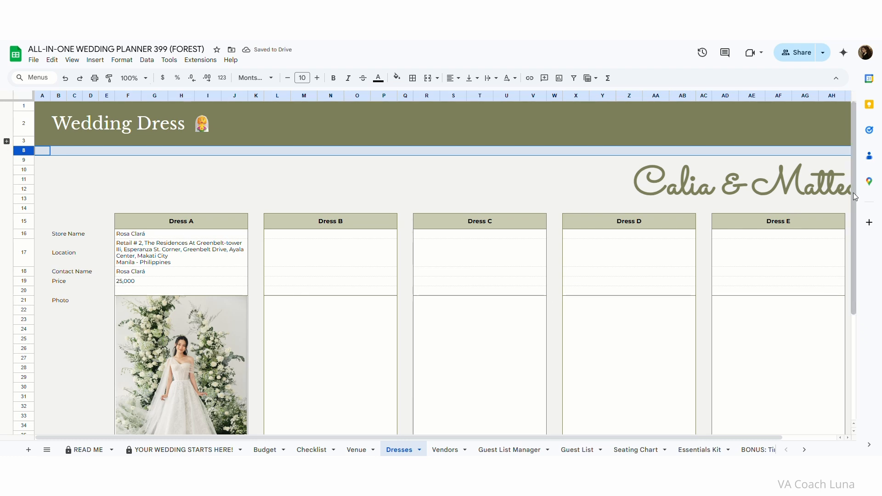
left_click_drag(853, 207, 878, 196)
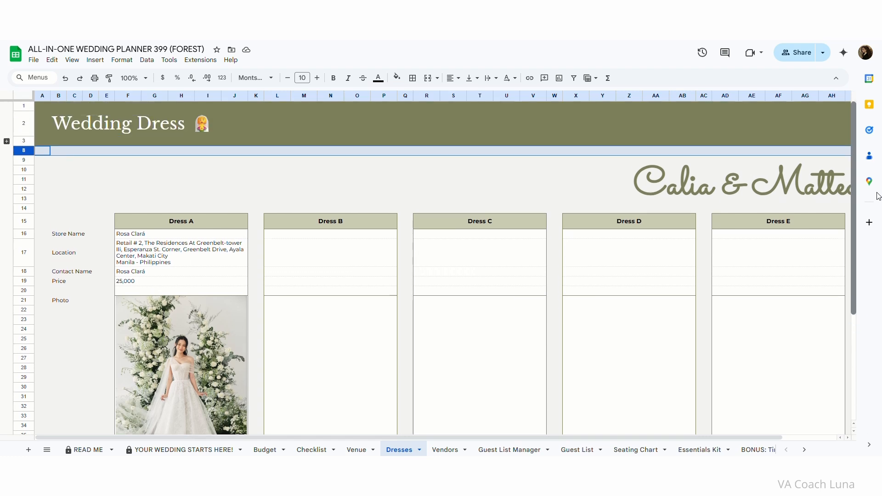
left_click_drag(635, 437, 574, 440)
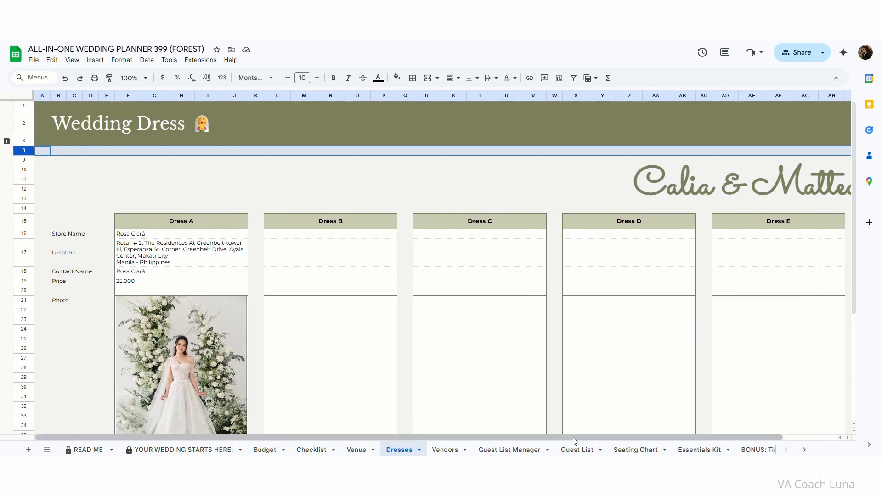
- Look across the dress comparison columns from Dress A to Dress D
left_click(242, 223)
left_click(374, 222)
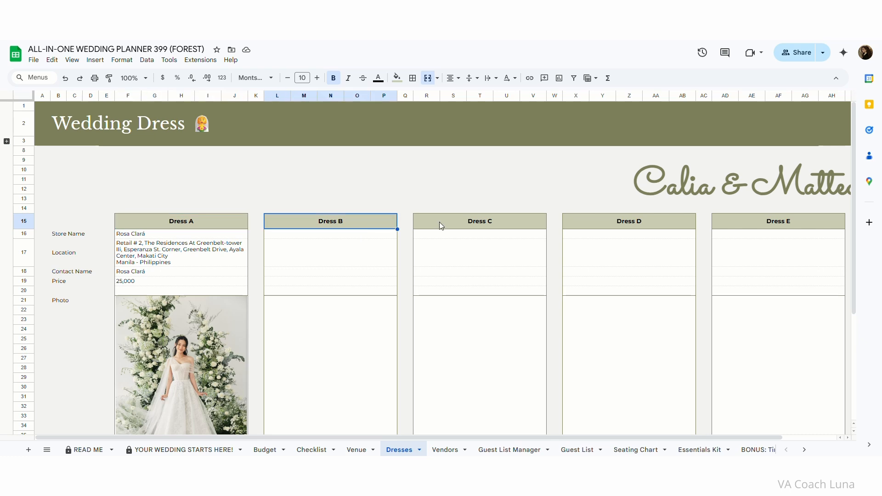
left_click(439, 222)
left_click(613, 222)
- Review the dress comparison fields, from Store Name and Price down to Pros and Cons
left_click(91, 238)
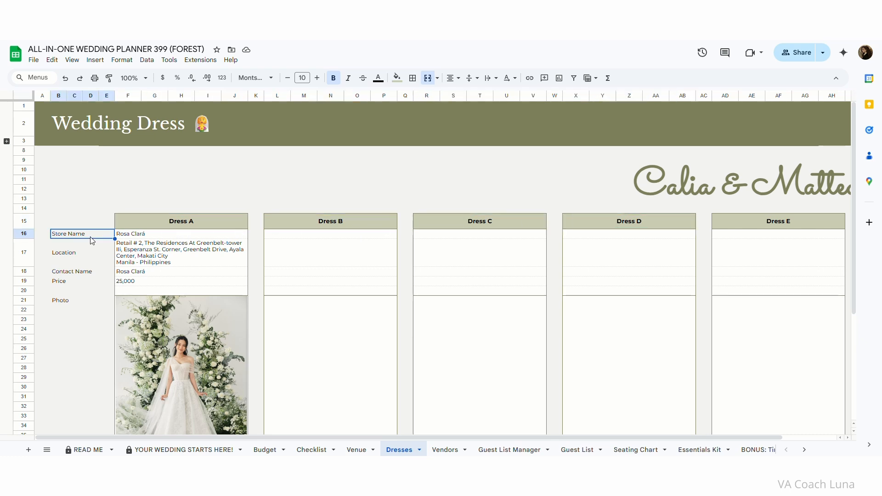
left_click(82, 284)
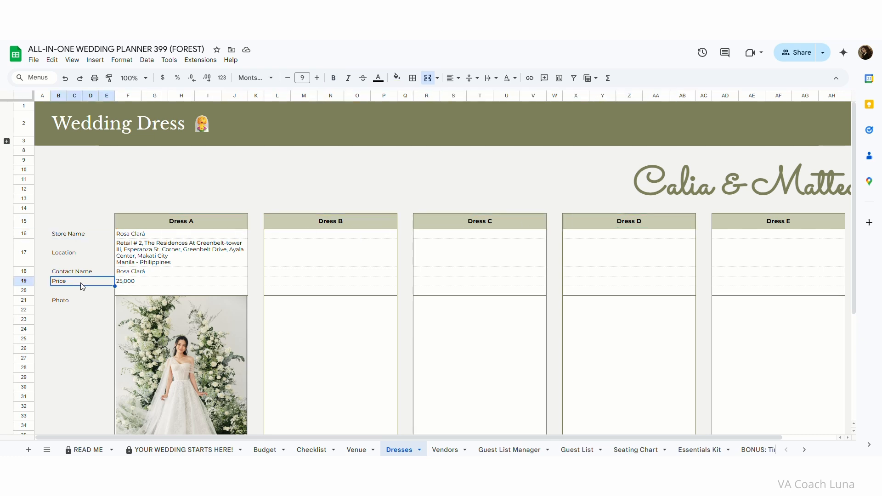
scroll(97, 324, "down", 4)
left_click(81, 313)
left_click(71, 341)
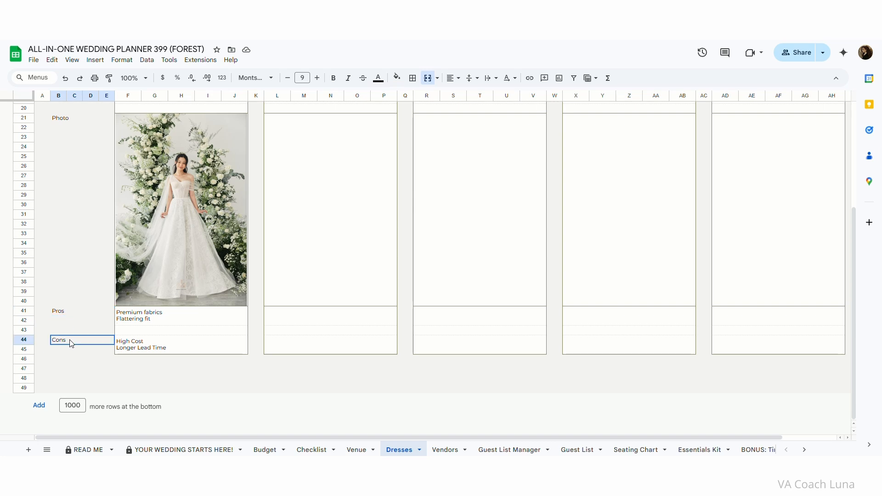
scroll(278, 307, "up", 2)
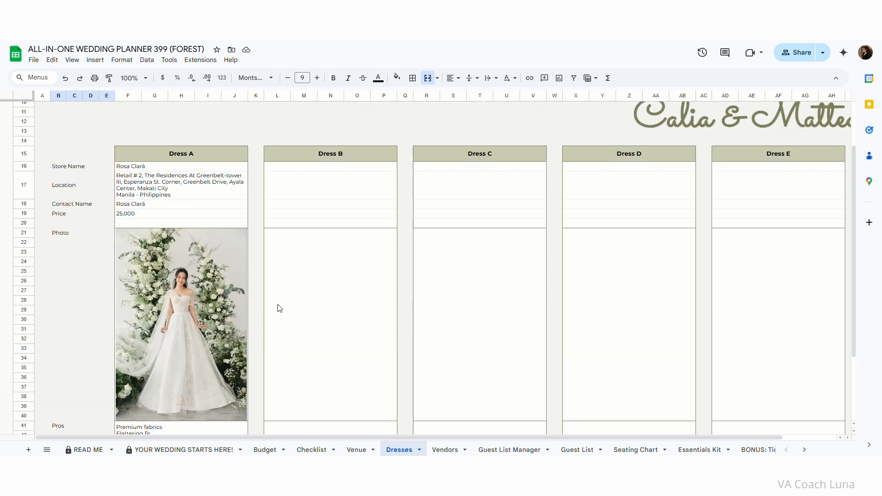
- Insert the image file Wedding Dress Option 2 from the computer inside the Photo cell of Dress B
left_click(219, 301)
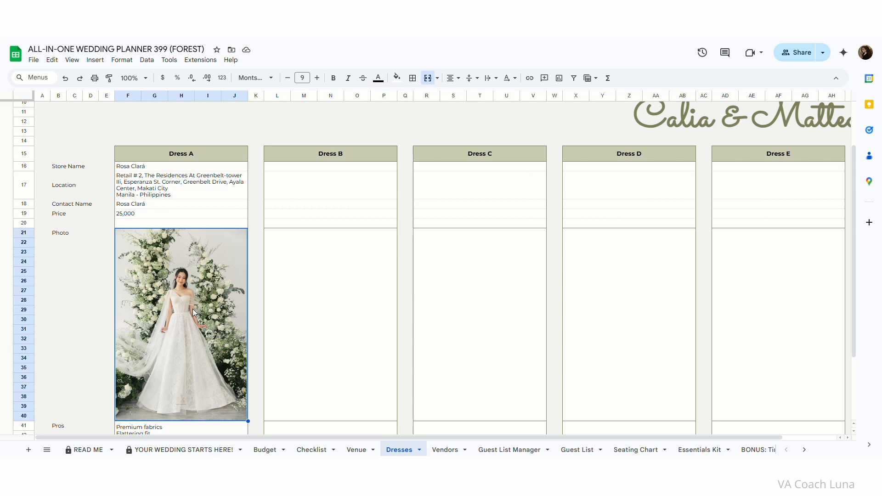
left_click(315, 312)
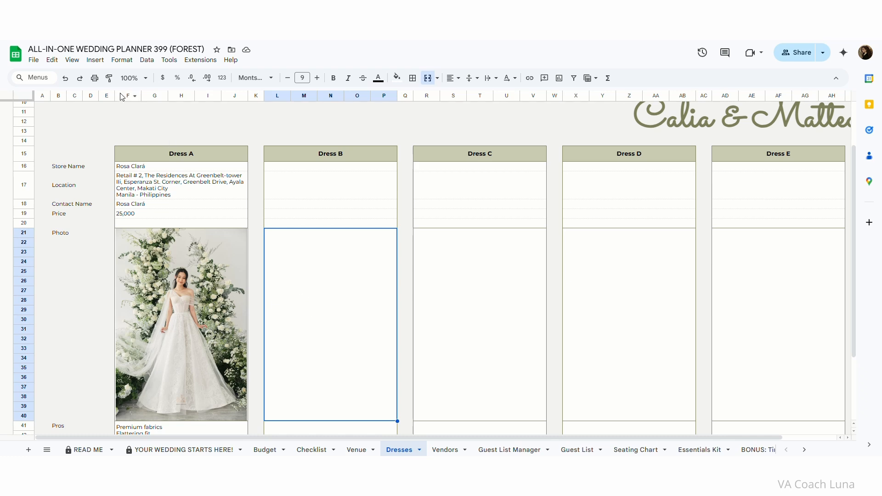
left_click(93, 61)
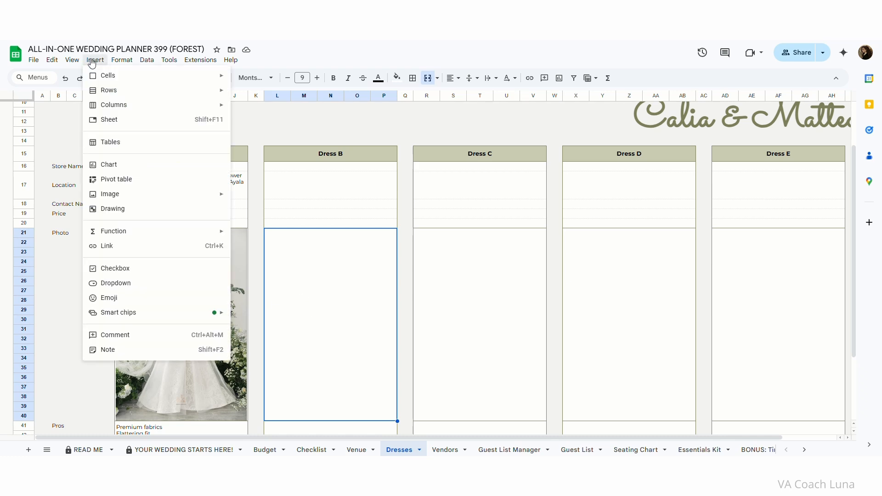
mouse_move(164, 196)
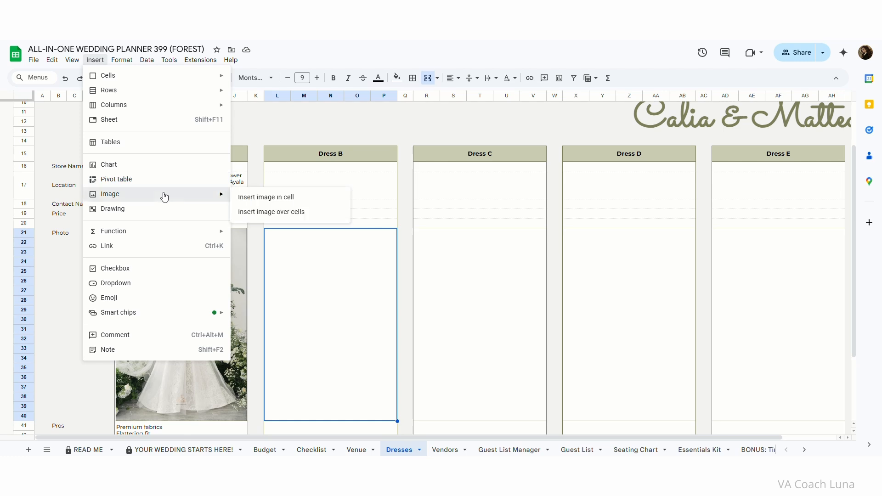
left_click(250, 202)
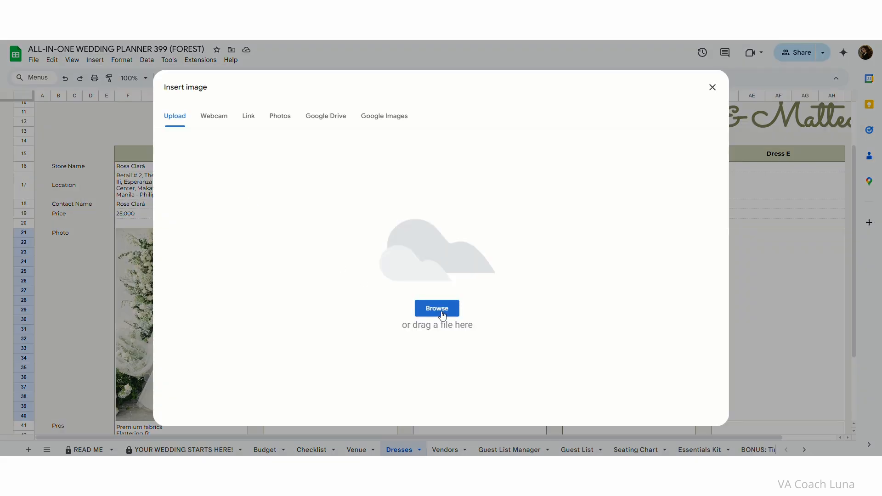
left_click(439, 309)
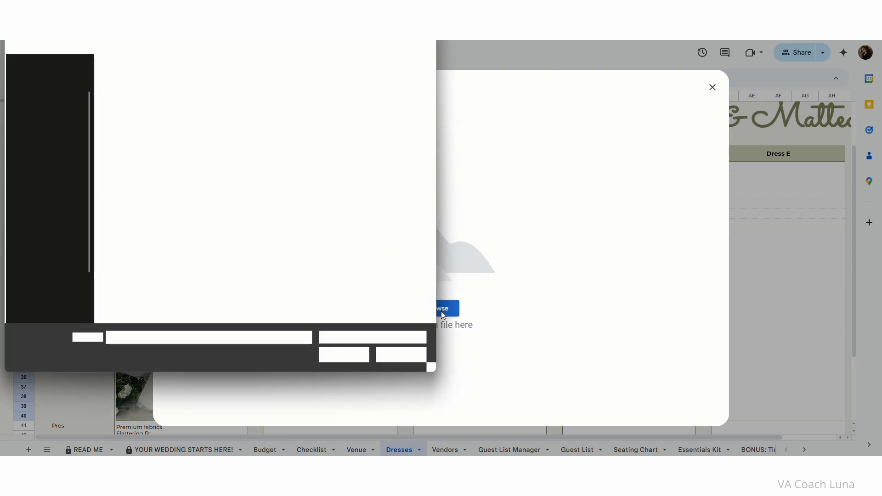
left_click(132, 98)
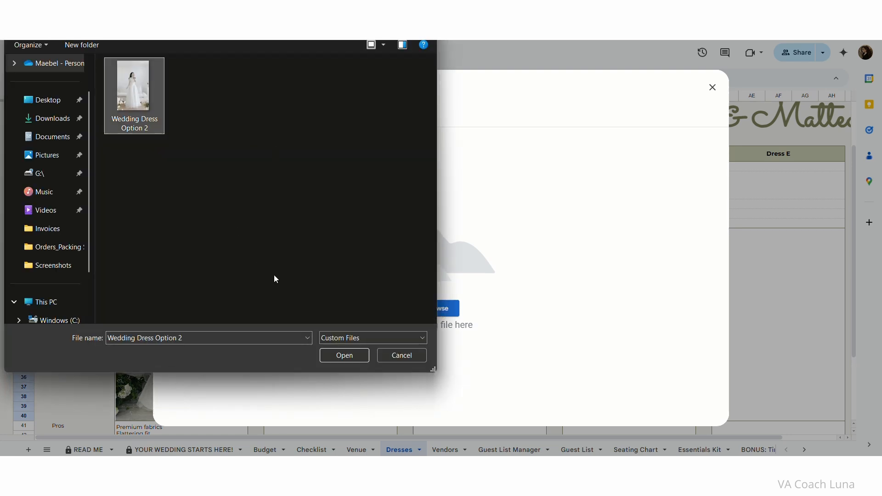
left_click(329, 357)
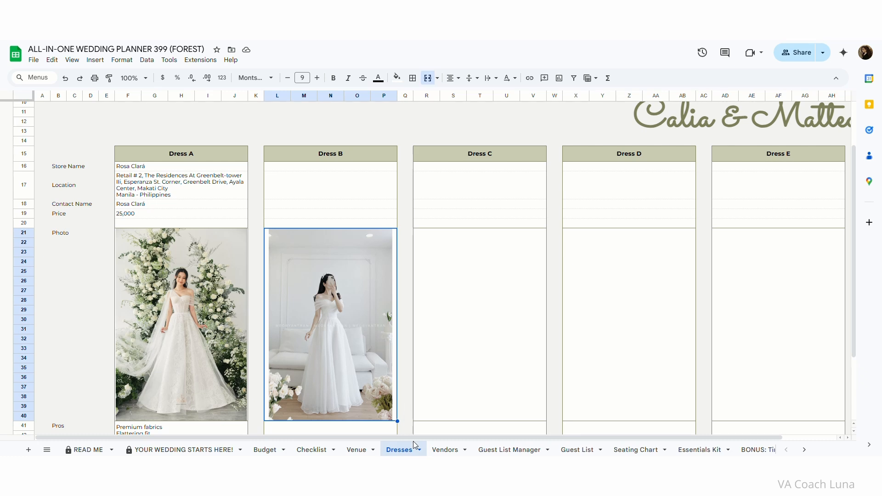
- Compare the photos of Dress A and Dress B, and check Dress A's price and its pros and cons
left_click(218, 276)
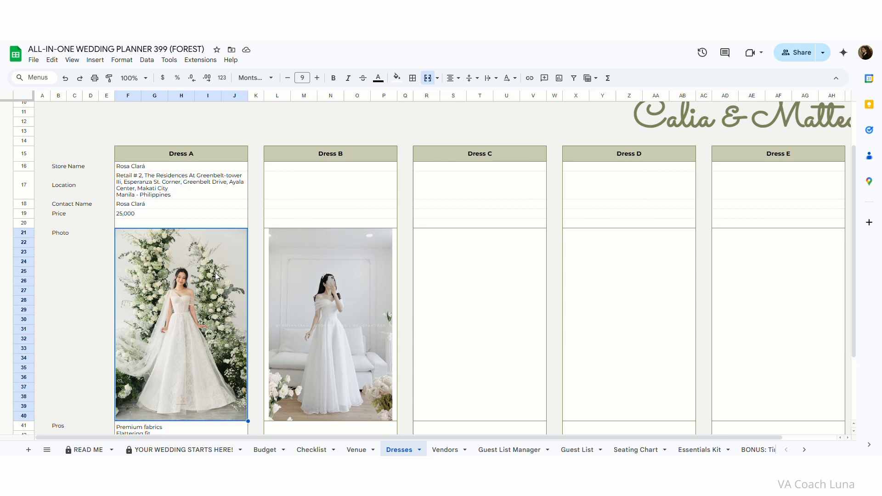
left_click(294, 279)
left_click(140, 214)
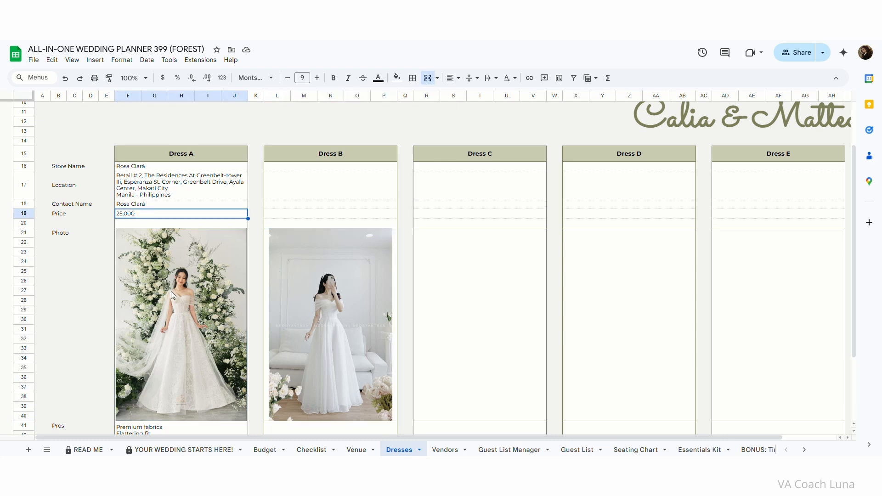
scroll(172, 293, "down", 5)
scroll(172, 293, "up", 8)
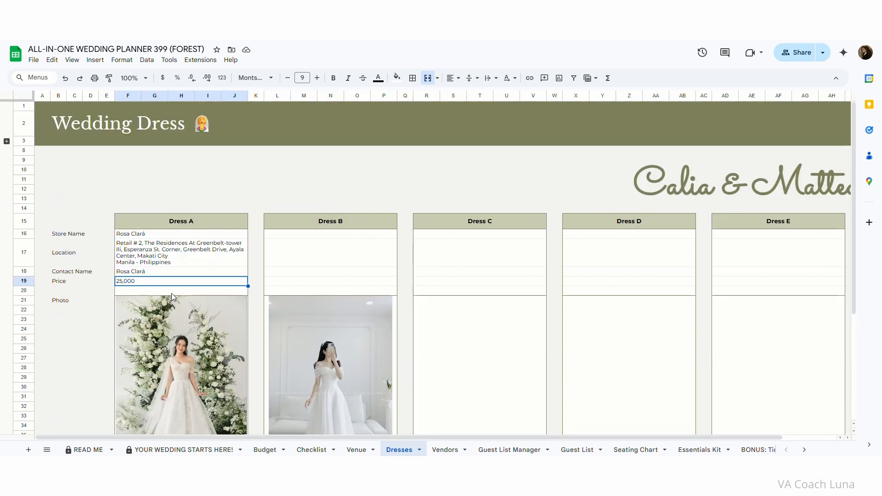
- Open the Vendors sheet and review its listed service types, such as Cake, Wedding Gown, Suit/Tux Rental and Videography
left_click_drag(854, 196, 865, 241)
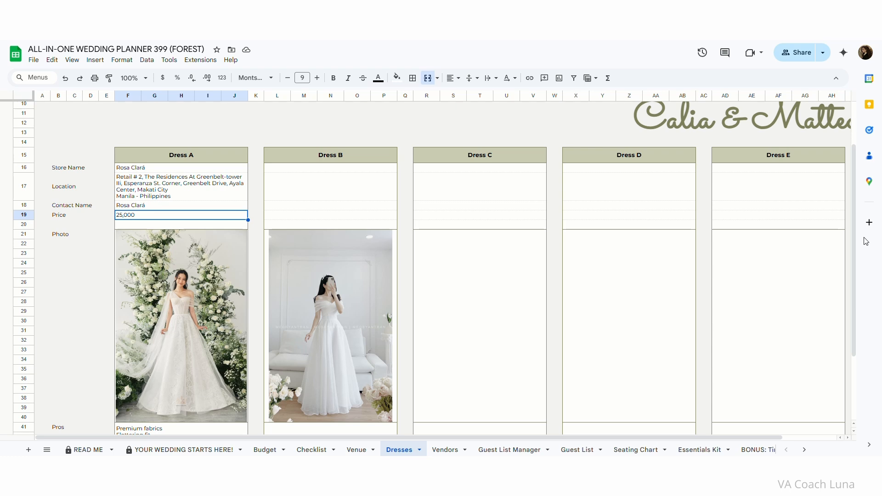
scroll(414, 430, "up", 3)
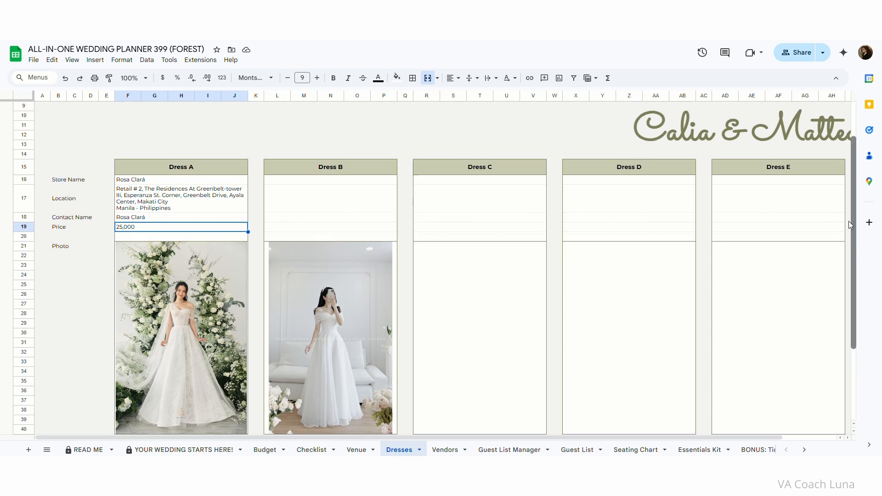
left_click(448, 450)
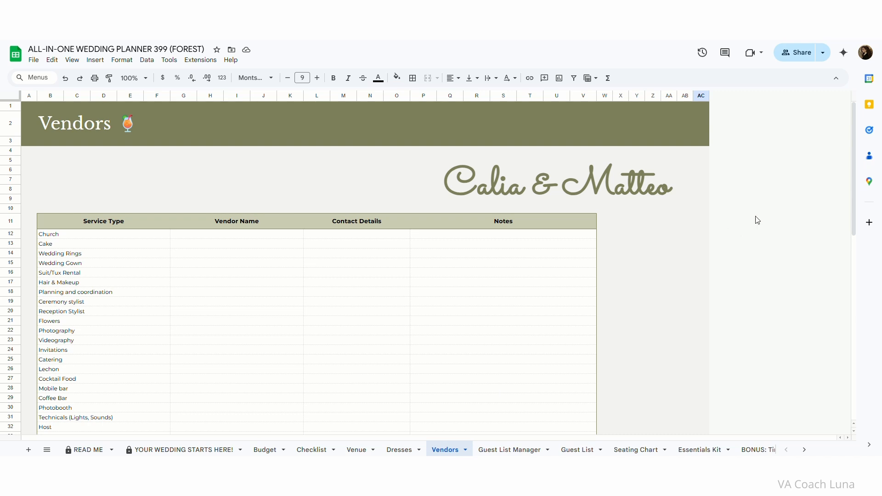
left_click_drag(854, 181, 857, 155)
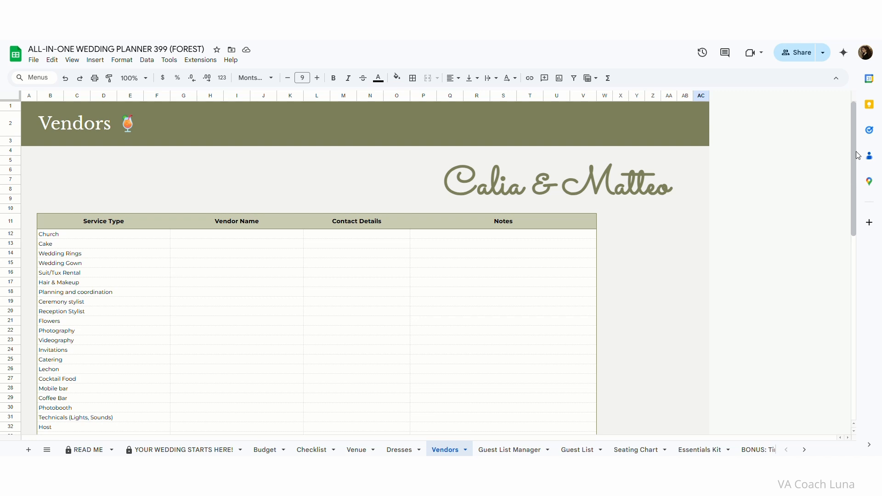
left_click(98, 246)
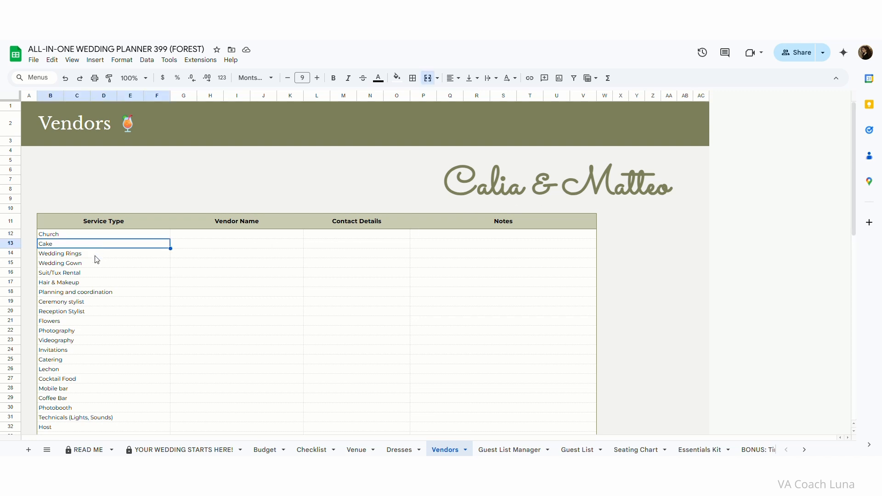
left_click(96, 256)
left_click(95, 266)
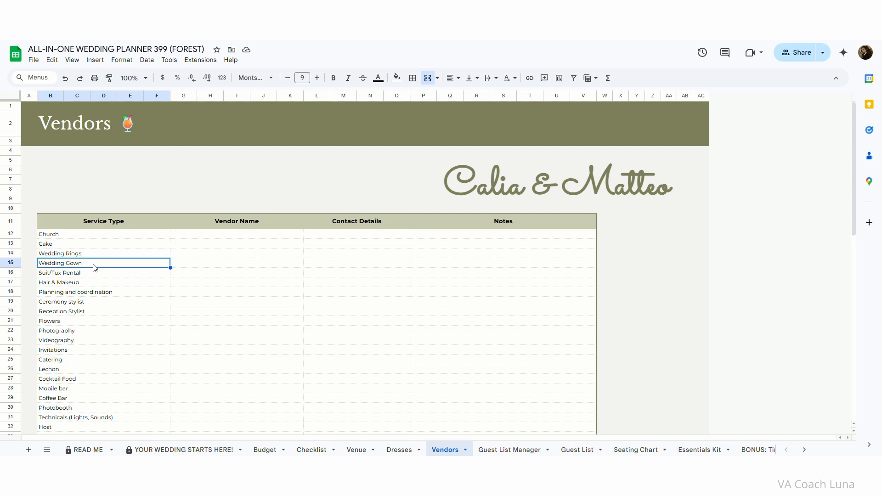
left_click(93, 274)
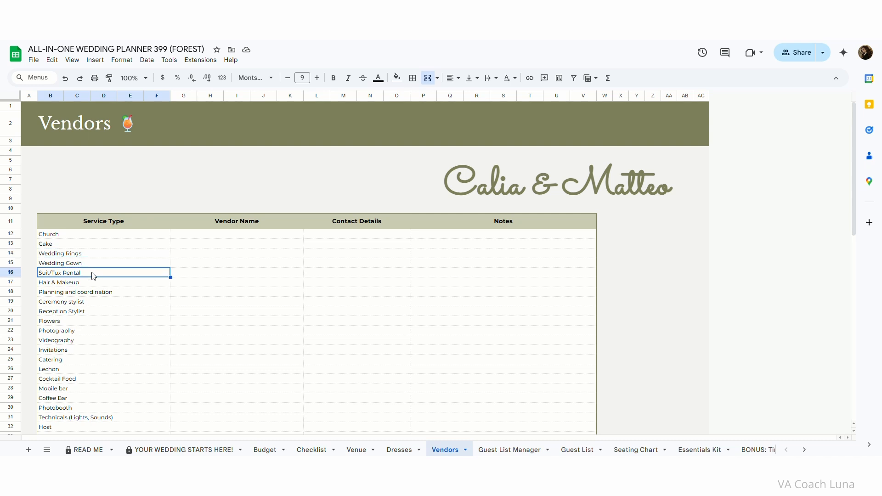
left_click(96, 331)
left_click(95, 343)
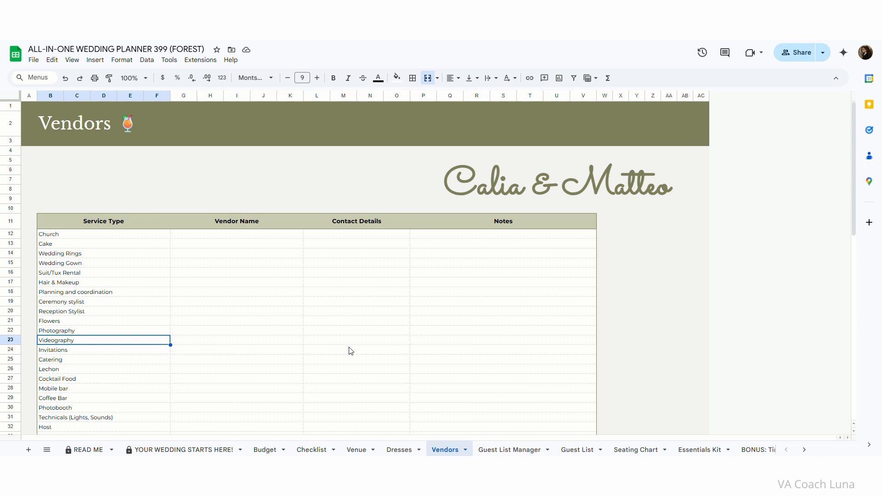
- Review the Vendor Name, Contact Details and Notes columns of the vendor table
left_click(267, 225)
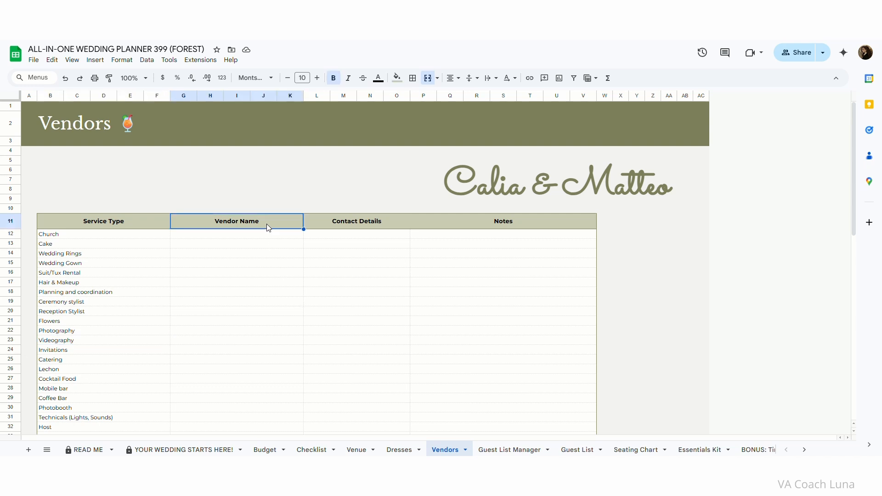
left_click(383, 224)
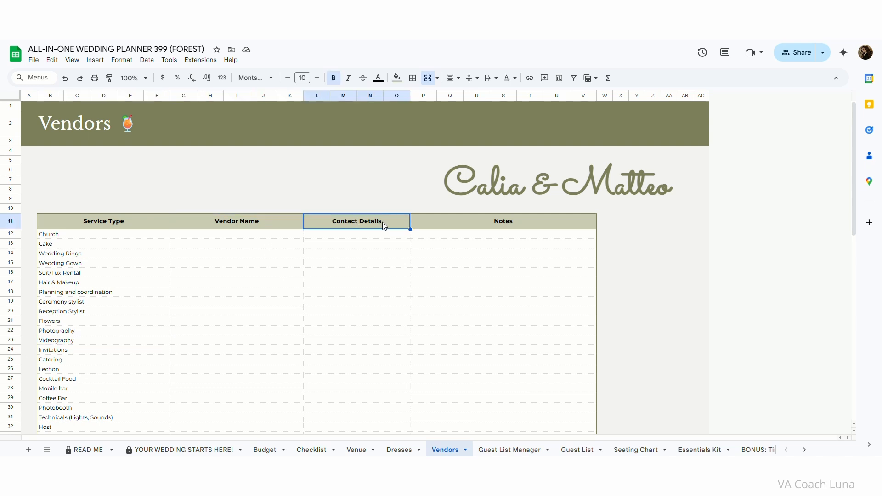
left_click(458, 224)
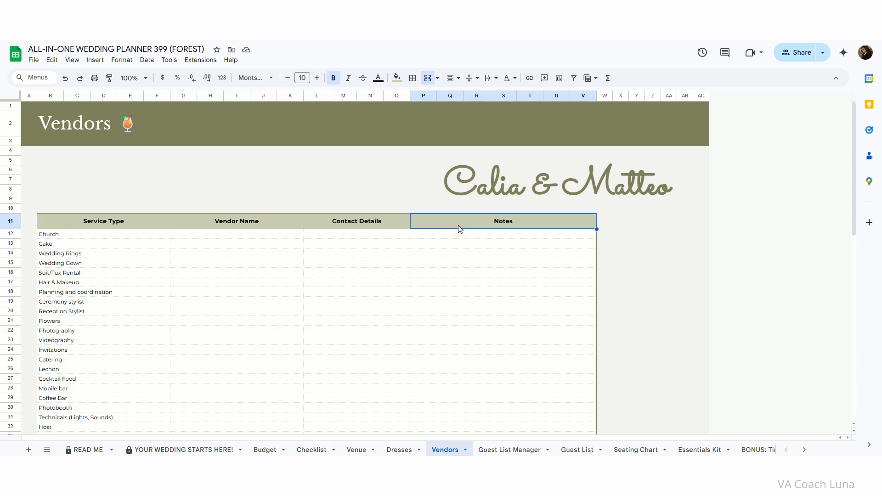
mouse_move(854, 153)
left_mouse_down()
mouse_move(857, 186)
mouse_move(860, 138)
left_mouse_up()
- Open the Guest List Manager sheet, then expand its hidden how-to-use instructions and collapse them again
left_click(515, 452)
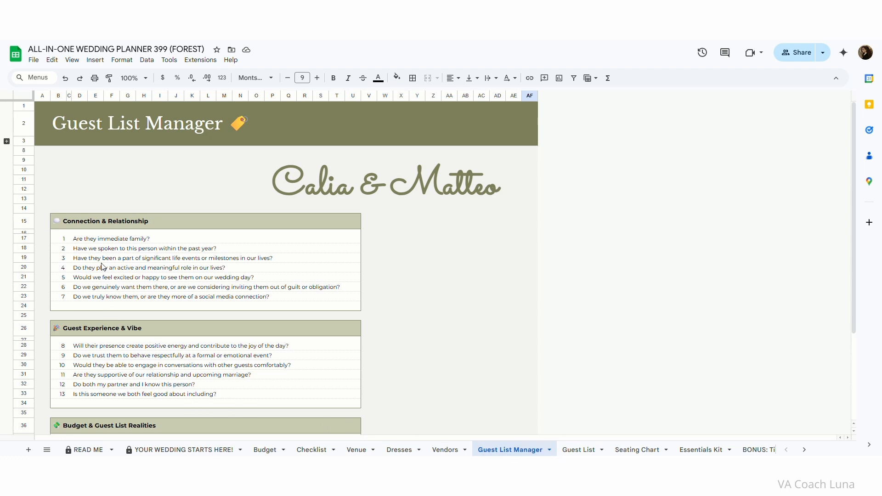
left_click(7, 141)
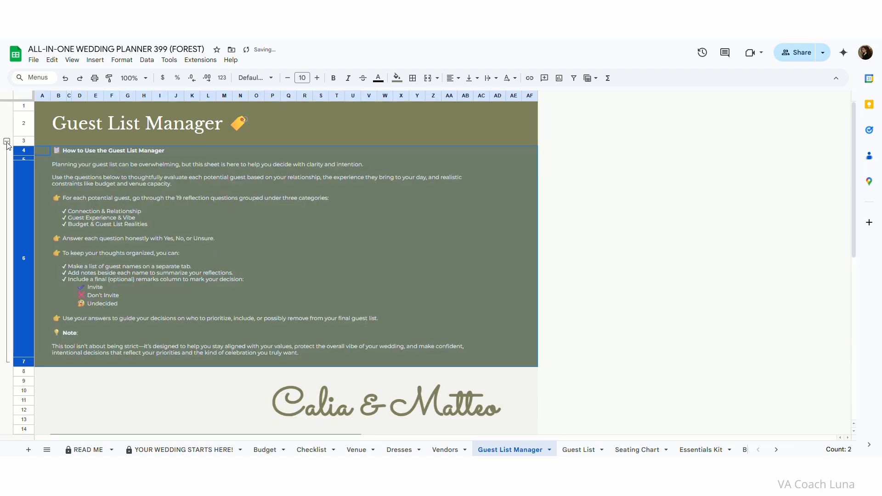
left_click(6, 142)
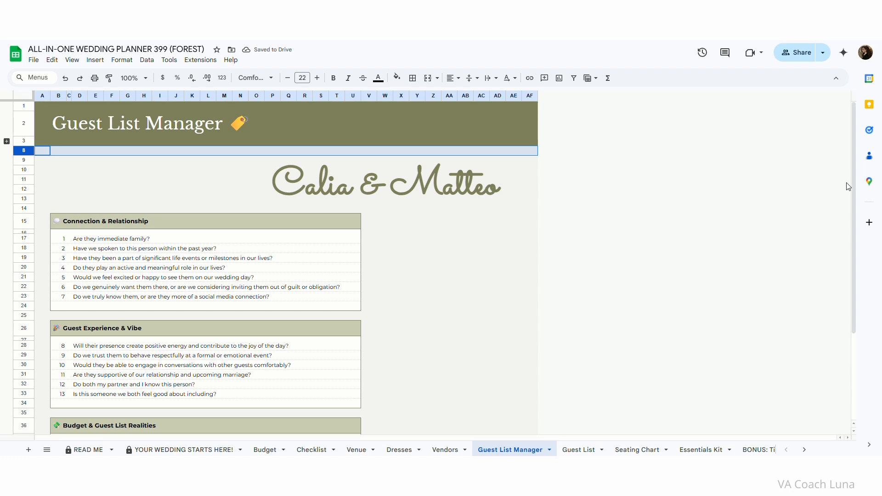
- Review the question groups Connection & Relationship, Guest Experience & Vibe, and Budget & Guest List Realities
scroll(853, 183, "down", 1)
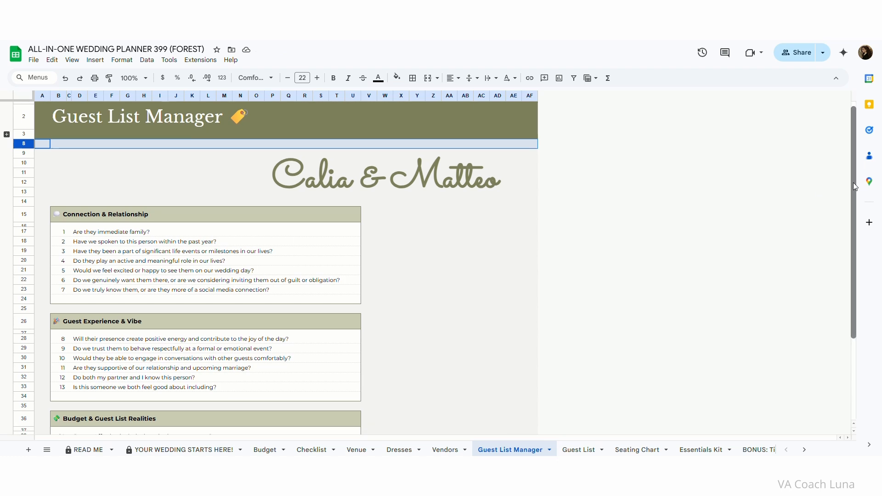
left_click_drag(853, 182, 868, 230)
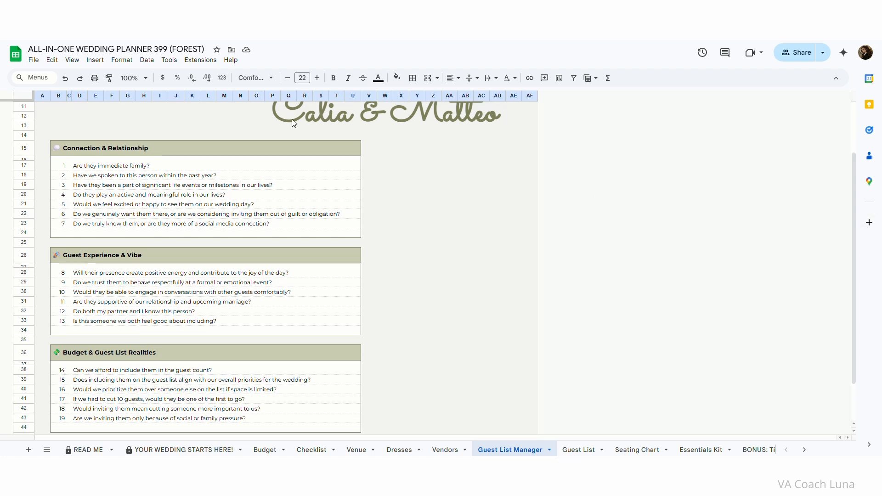
left_click(212, 148)
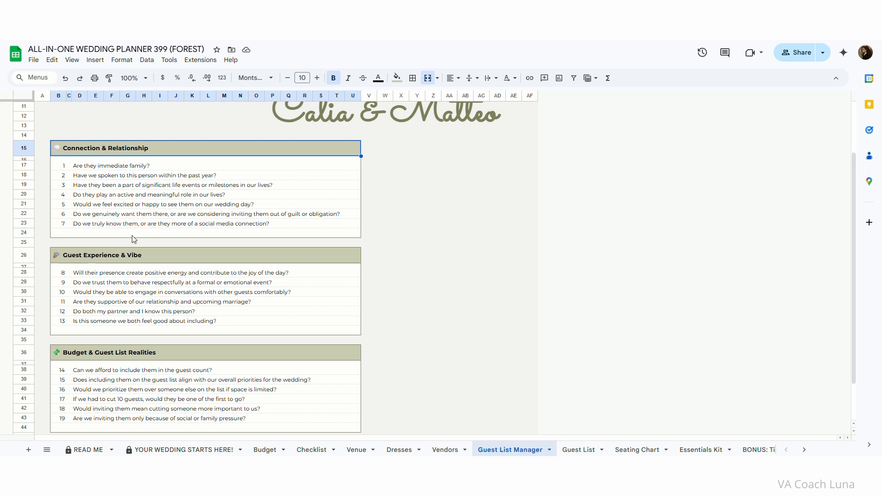
left_click(153, 260)
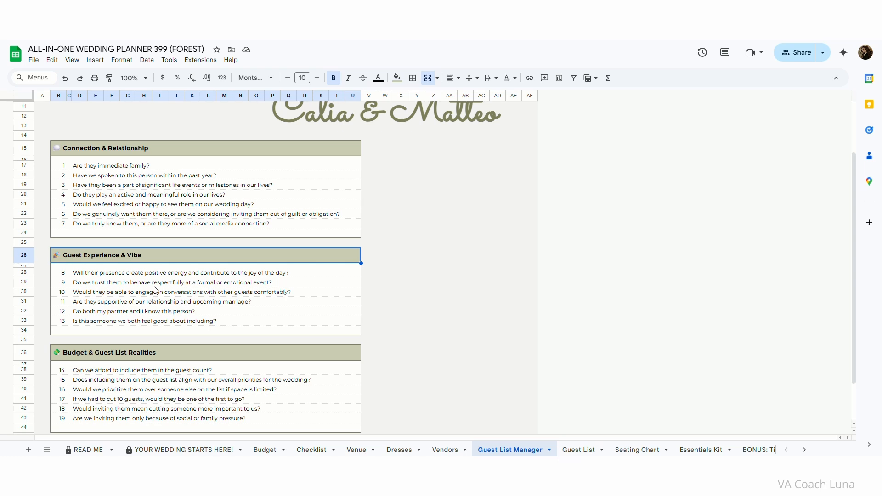
left_click(170, 353)
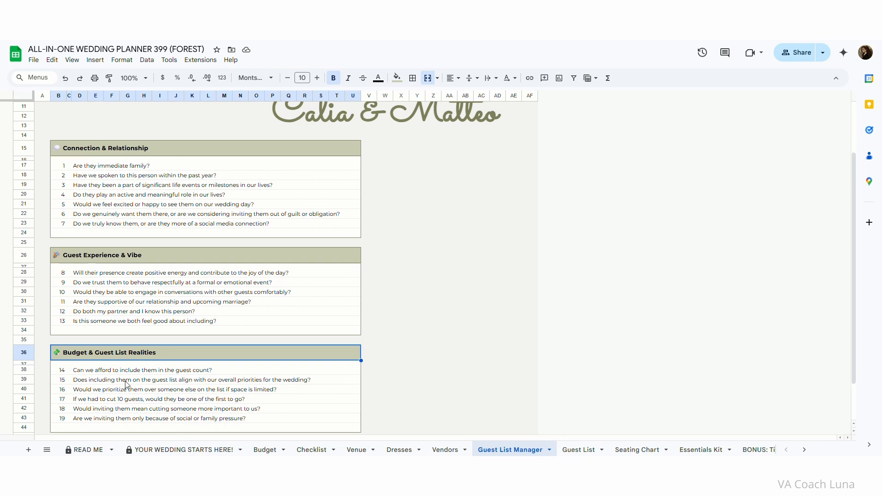
- Add a new sheet after Guest List Manager and name it Potential Guests
left_click(28, 450)
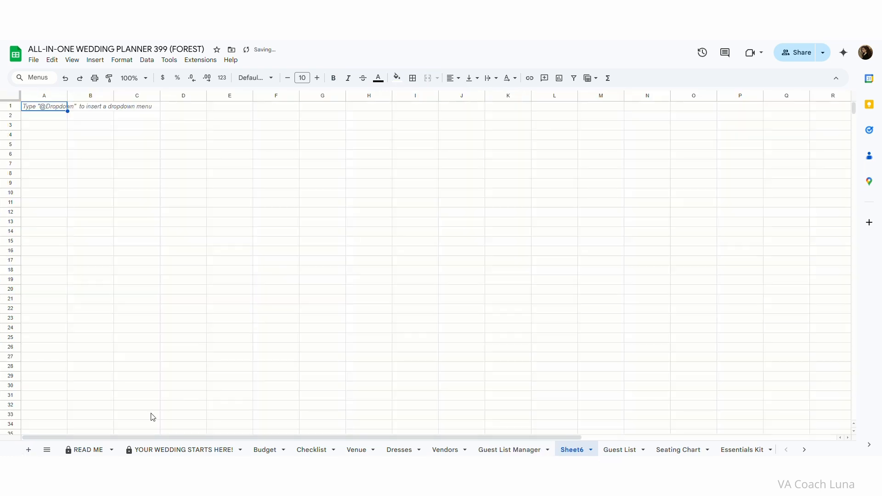
double_click(570, 450)
type("Potential Gue")
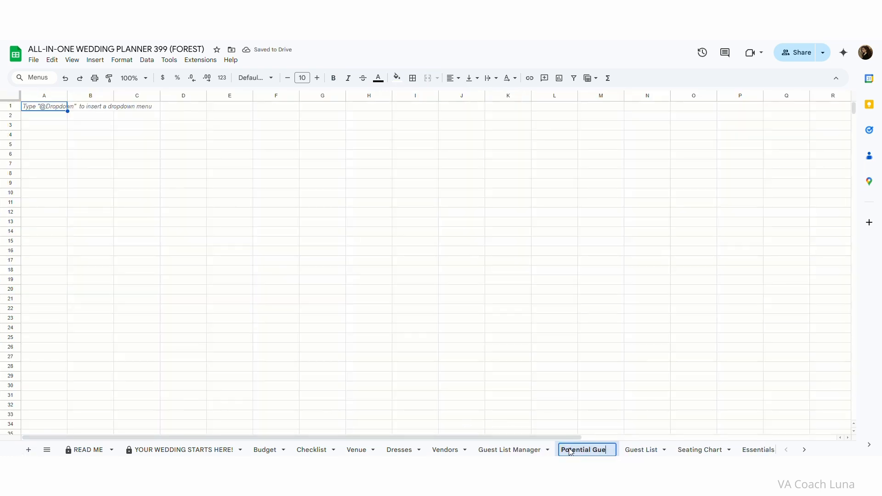
type("sts")
key("Return")
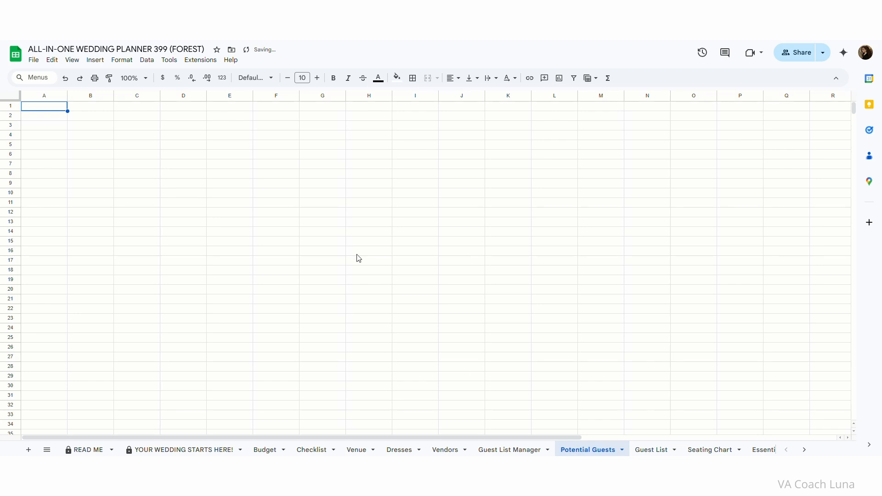
- Enter the column headers Guests in A1 and Notes in B1
left_click(46, 110)
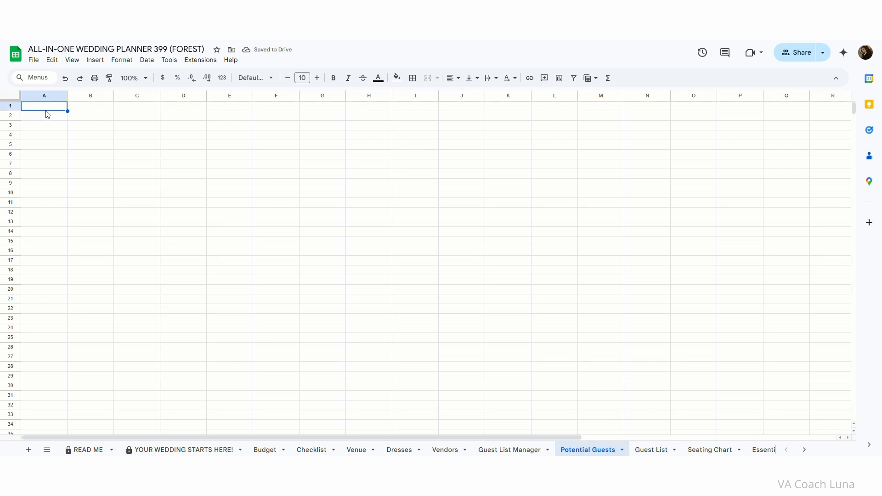
type("Guests")
key("Tab")
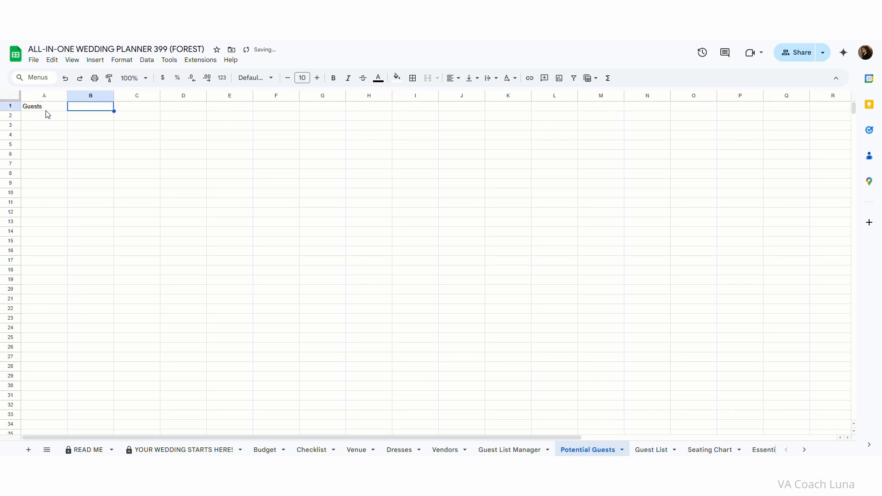
type("Notes")
key("Return")
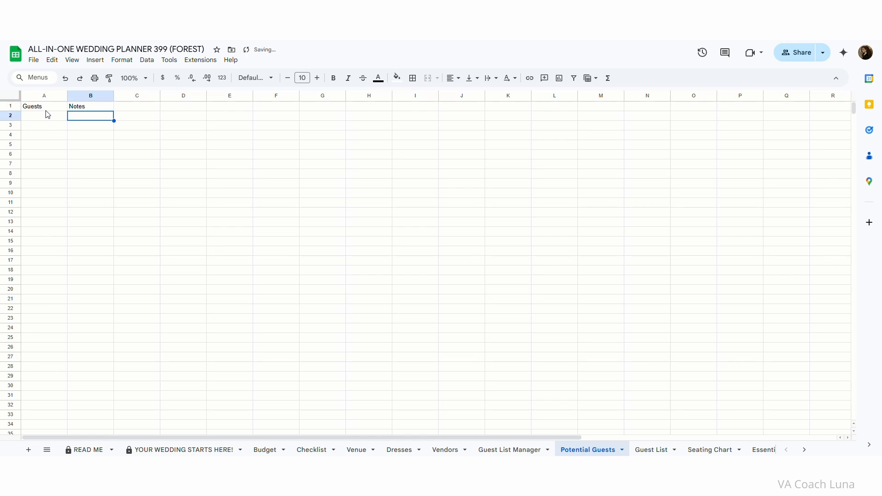
- Enter the placeholder Name 1 as the first guest in A2
left_click(47, 114)
type("Name 1")
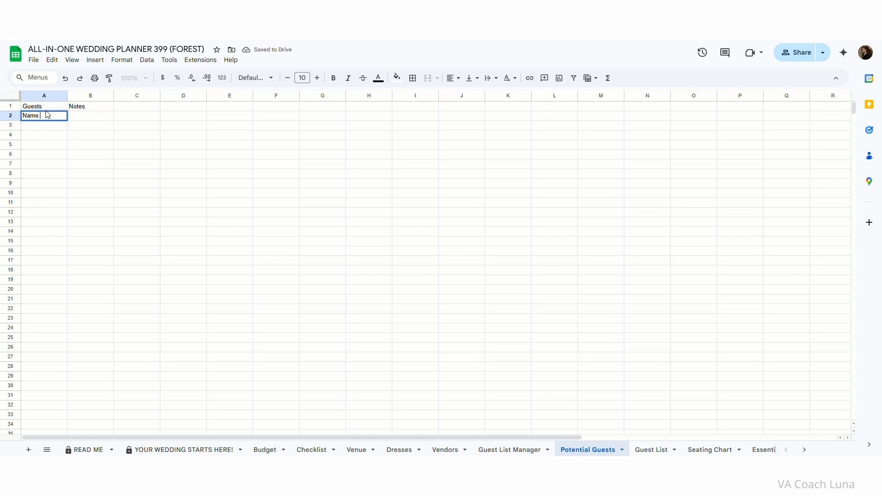
key("Return")
- Add a third column header, Decision, in C1
key("Up")
key("Right")
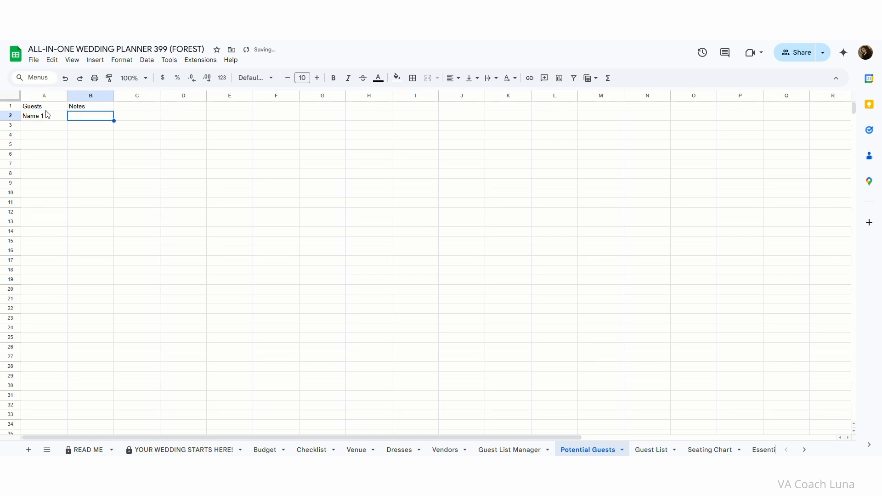
key("Right")
key("Up")
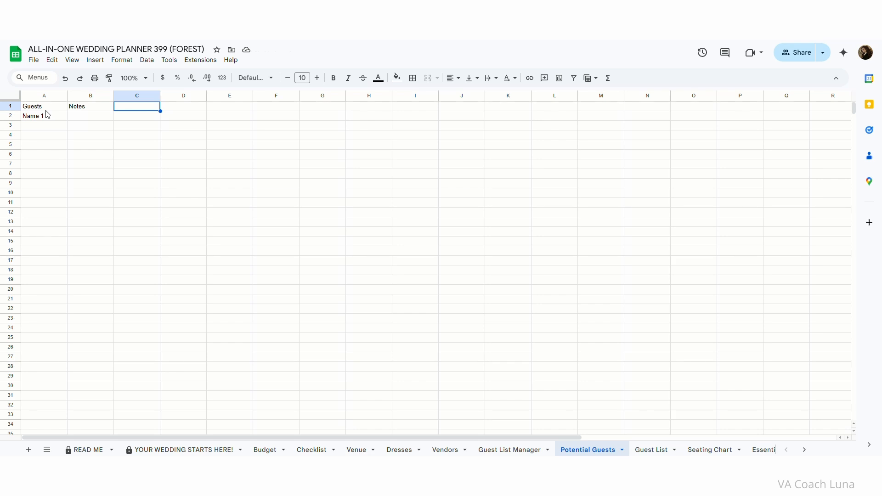
type("Decision")
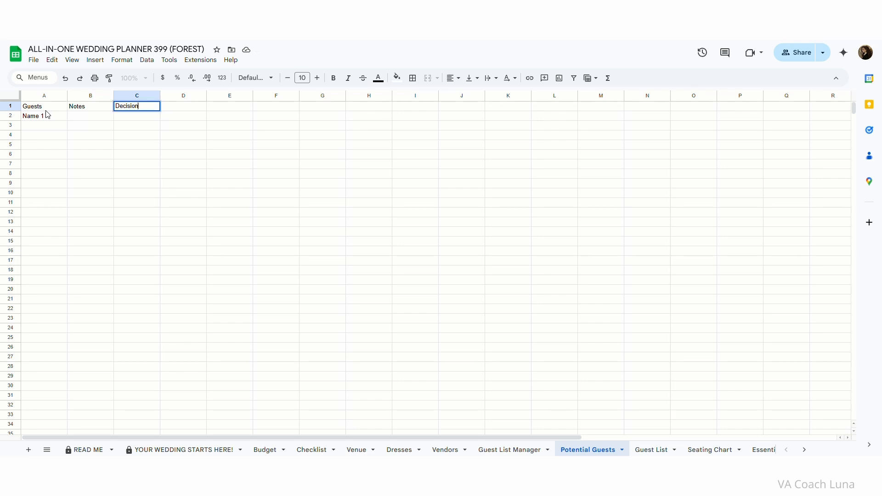
key("Return")
- List the decision options Invite, Don't Invite and Undecided in cells C2 to C4
type("Invite")
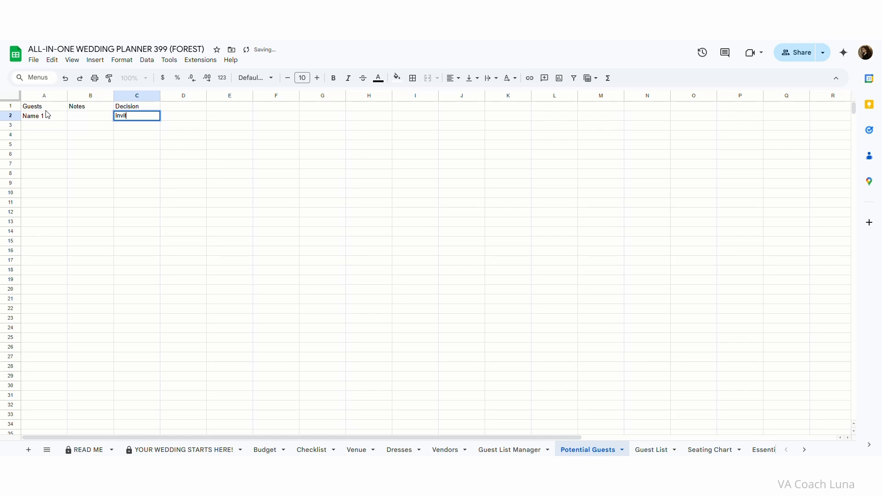
key("Return")
type("Don't")
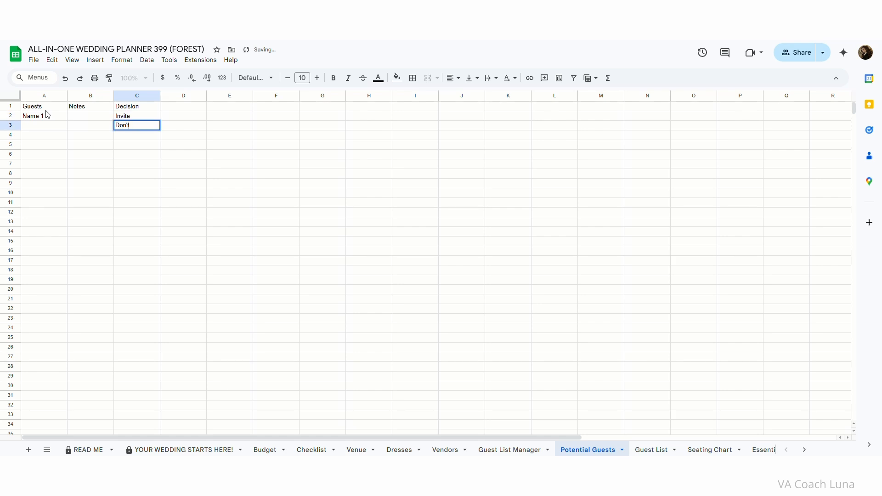
type(" Invite")
key("Return")
type("U")
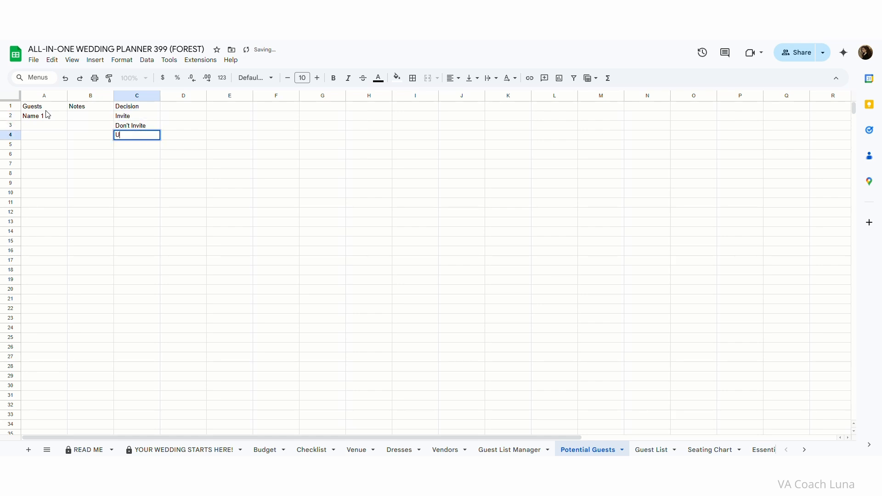
type("ndecided")
key("Return")
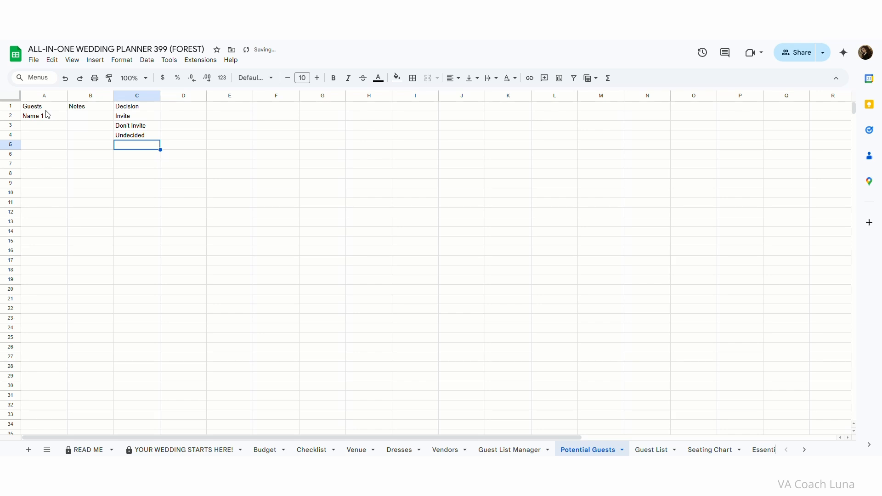
- Return to the Guest List Manager sheet and look back over its questions up to the sheet title
left_click(513, 449)
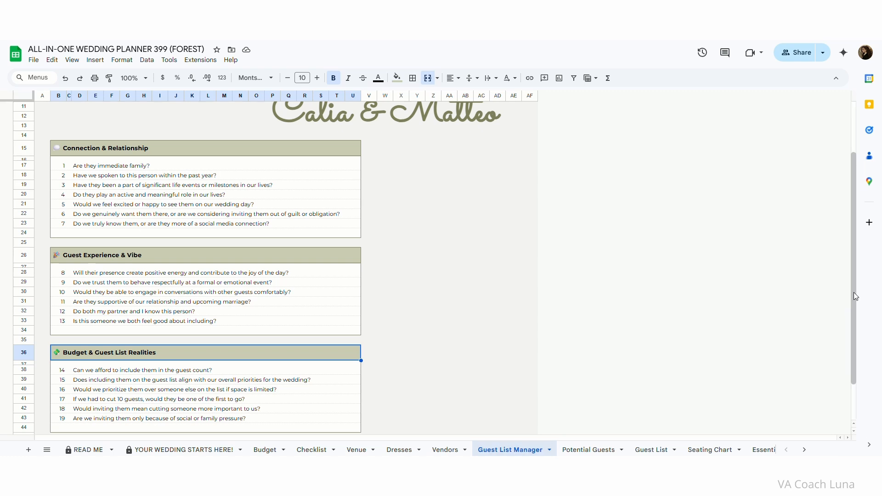
left_click_drag(853, 292, 849, 211)
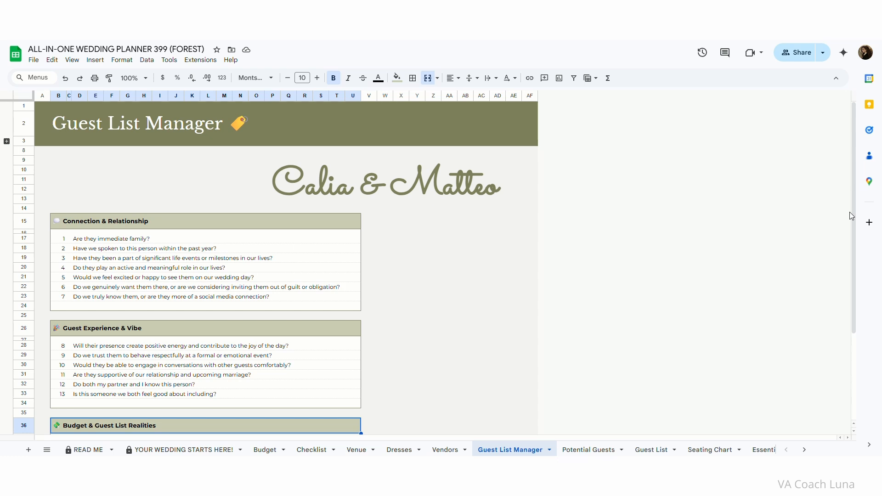
- Open the Guest List sheet and show its grouped instruction rows, collapsing them again after reading
left_click(654, 451)
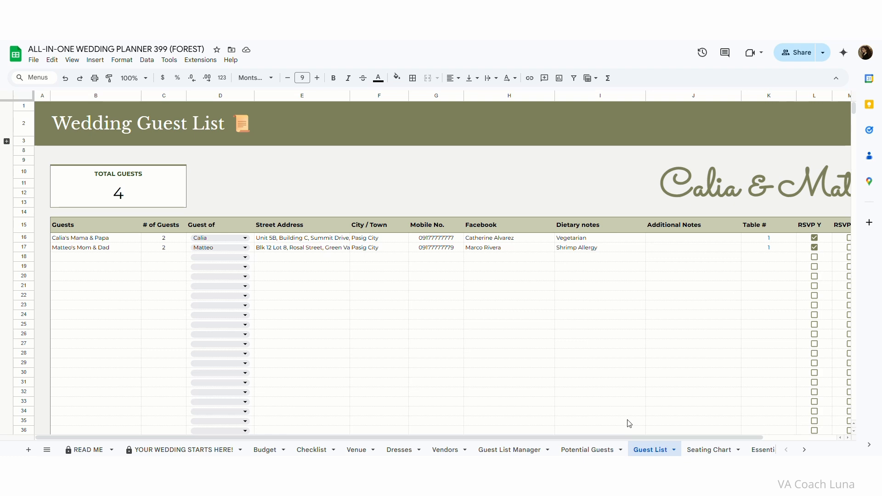
left_click(7, 142)
left_click(6, 142)
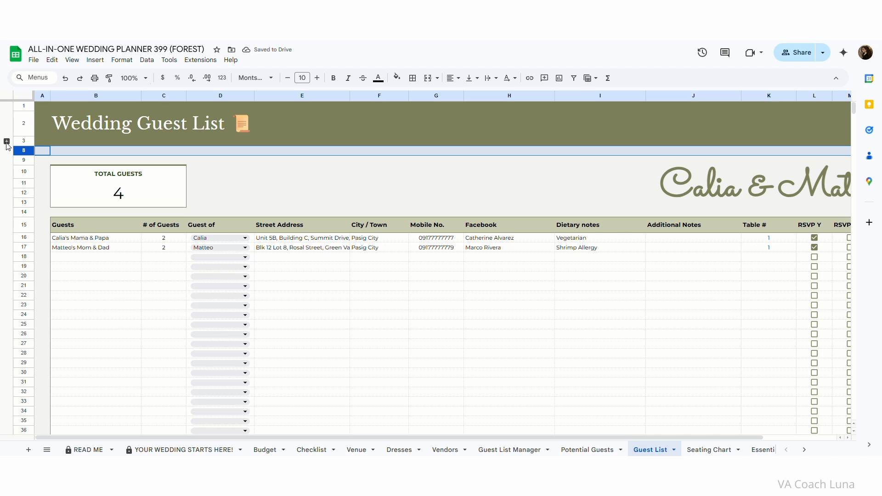
- Examine the Guests and # of Guests columns with the first guest entry, and show the Guest of options in D16
left_click(107, 227)
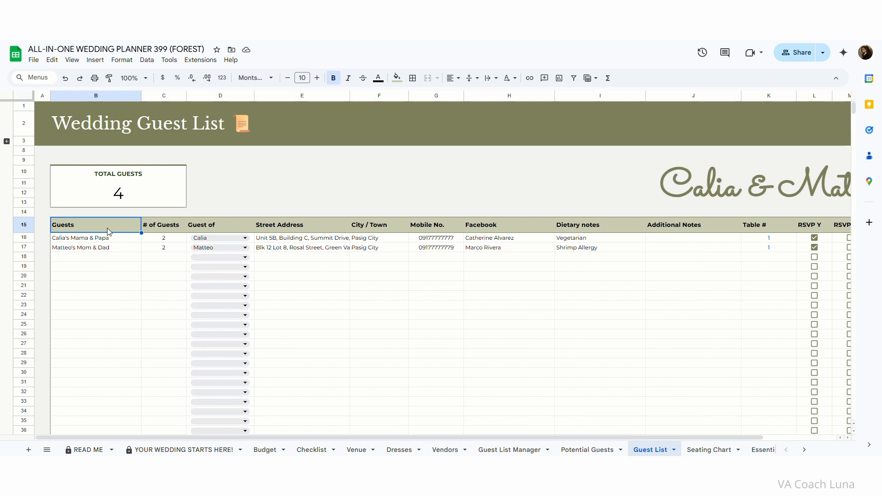
left_click(170, 231)
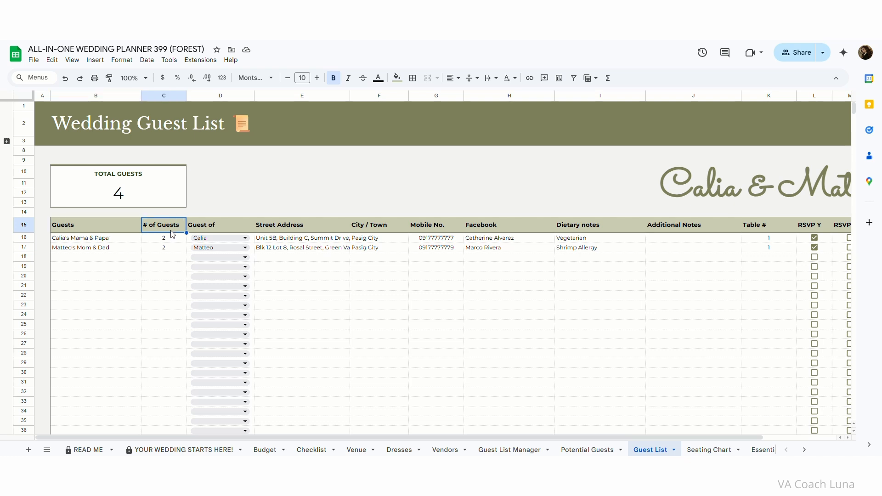
left_click(170, 94)
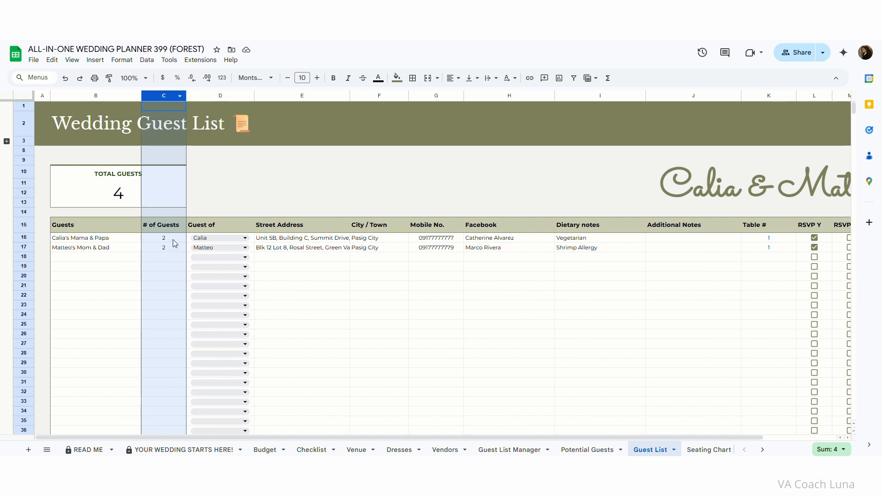
left_click(120, 237)
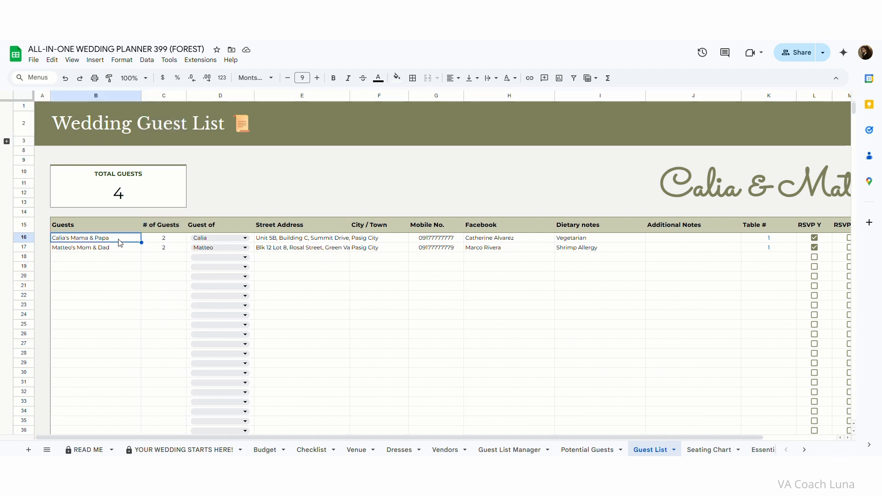
left_click(175, 238)
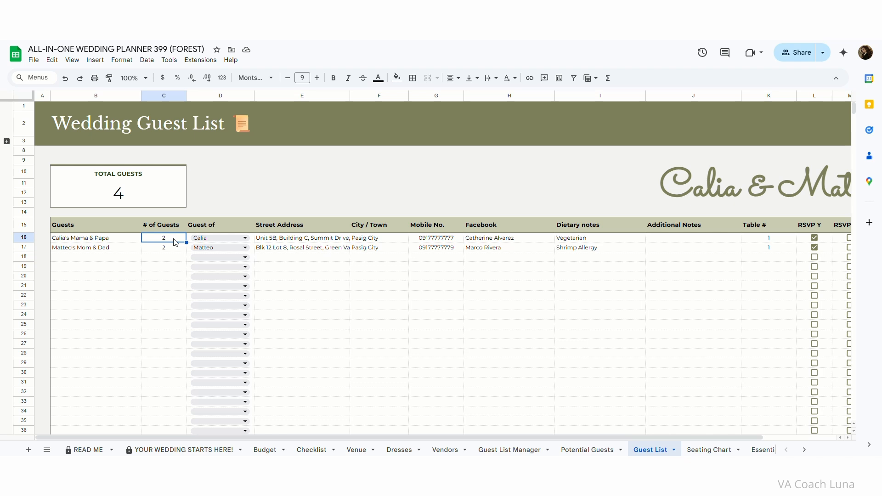
left_click(244, 238)
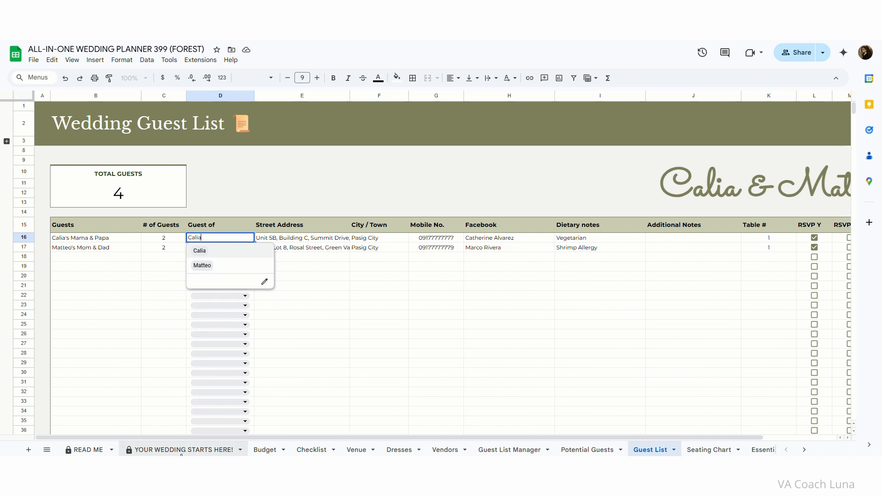
- Check the couple's name cells on the YOUR WEDDING STARTS HERE! sheet and return to the Guest List sheet
left_click(183, 451)
left_click(184, 333)
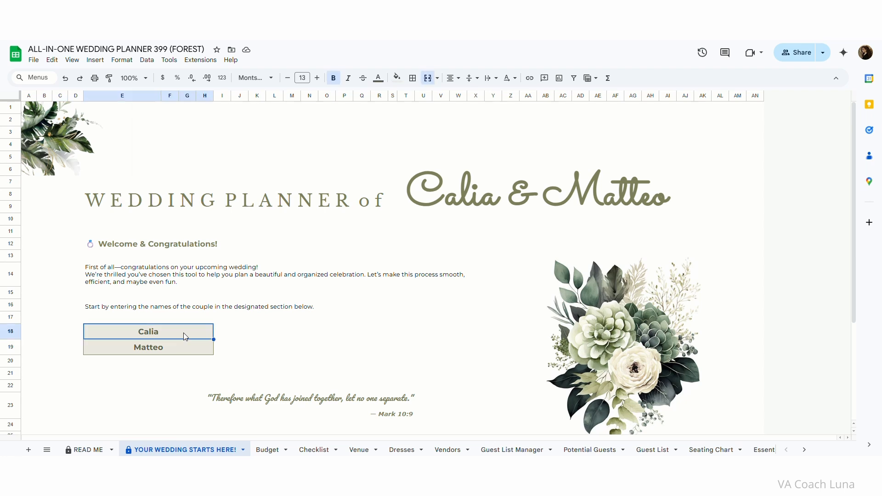
left_click(184, 349)
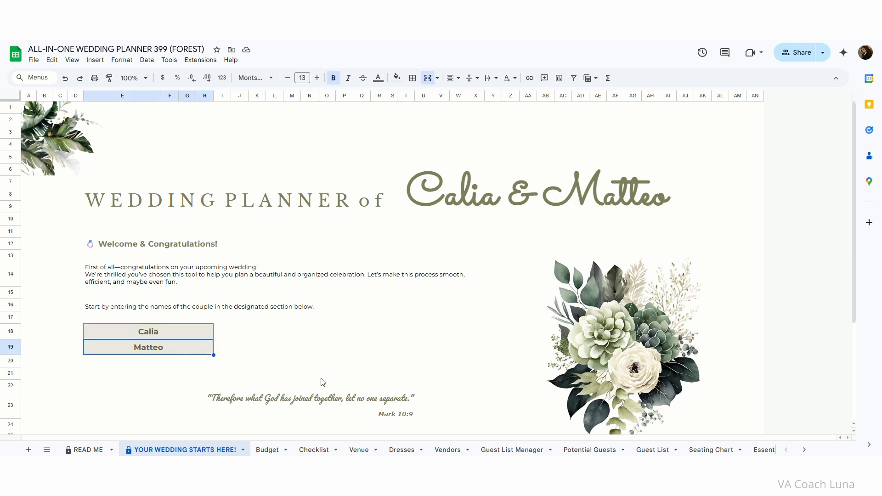
left_click(660, 453)
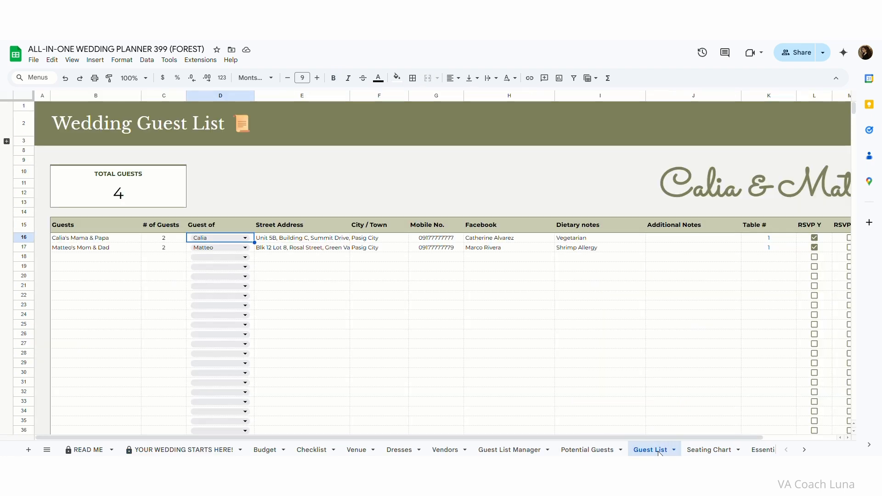
- Go through the guest detail headers from Street Address, City / Town and Mobile No. to Facebook, Dietary notes and Additional Notes
left_click(316, 231)
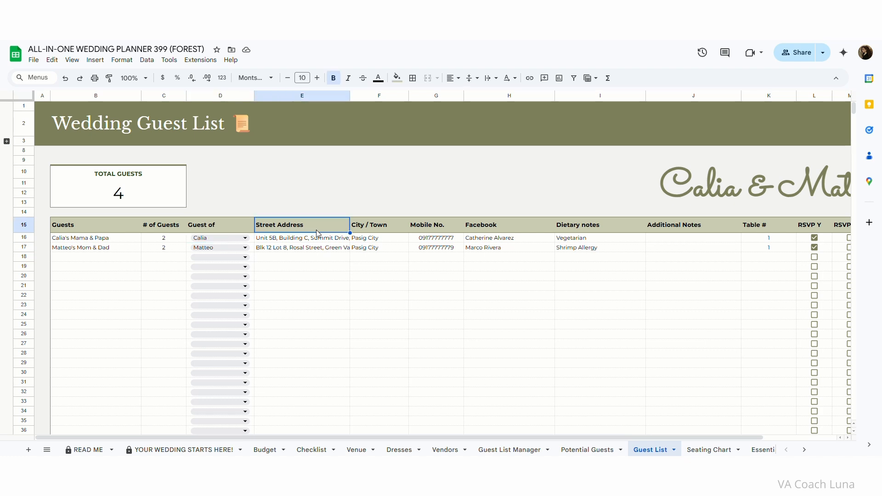
left_click(383, 232)
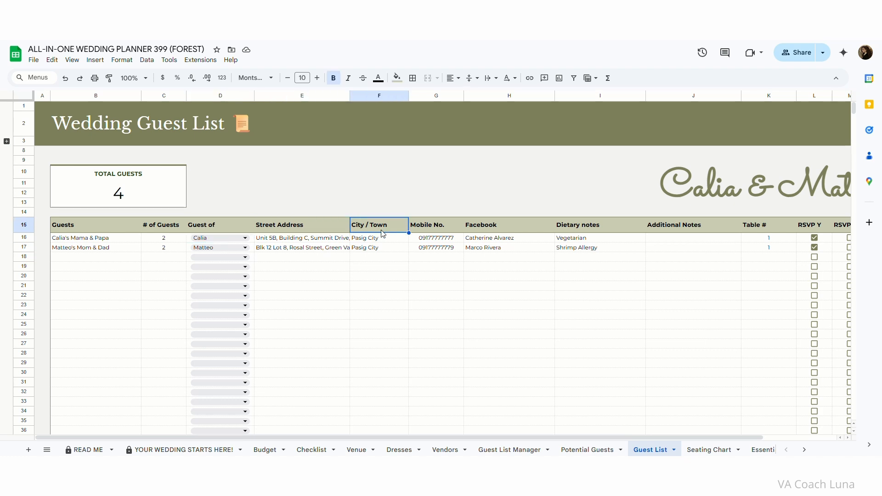
left_click(445, 232)
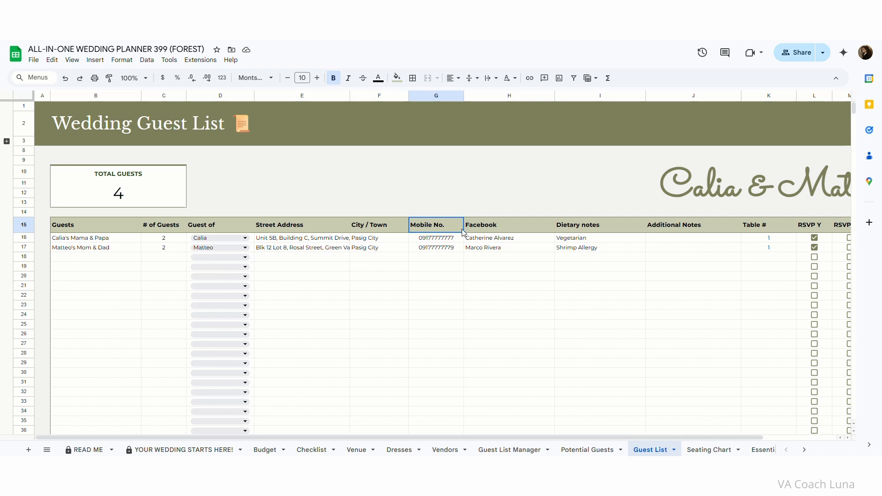
left_click(519, 232)
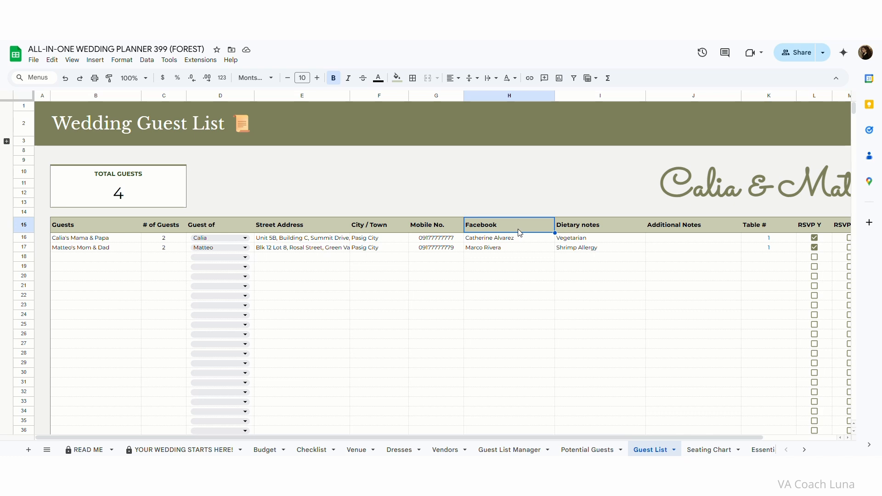
left_click(611, 225)
left_click(691, 228)
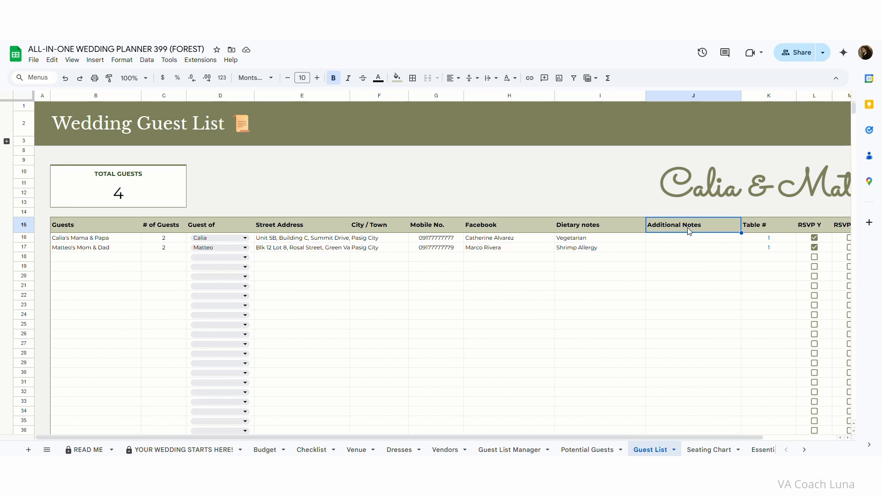
- Look at the Table # column and the table assignments of the two listed guest entries
left_click(773, 225)
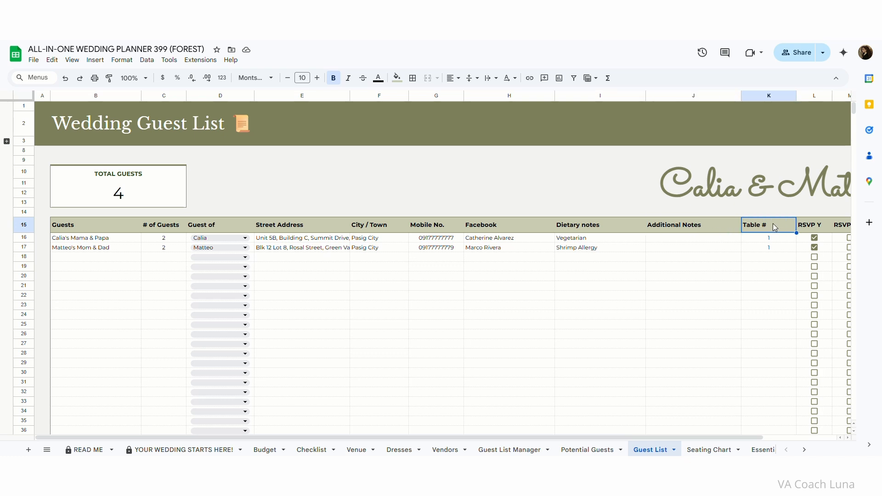
left_click(776, 238)
left_click(776, 251)
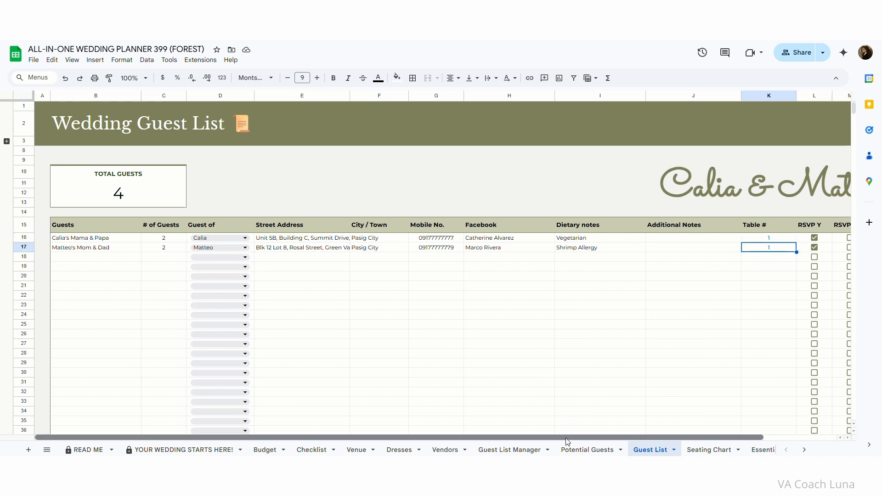
- Examine the RSVP Y and RSVP N checkbox columns and return to the beginning of the guest table
left_click_drag(568, 441, 635, 437)
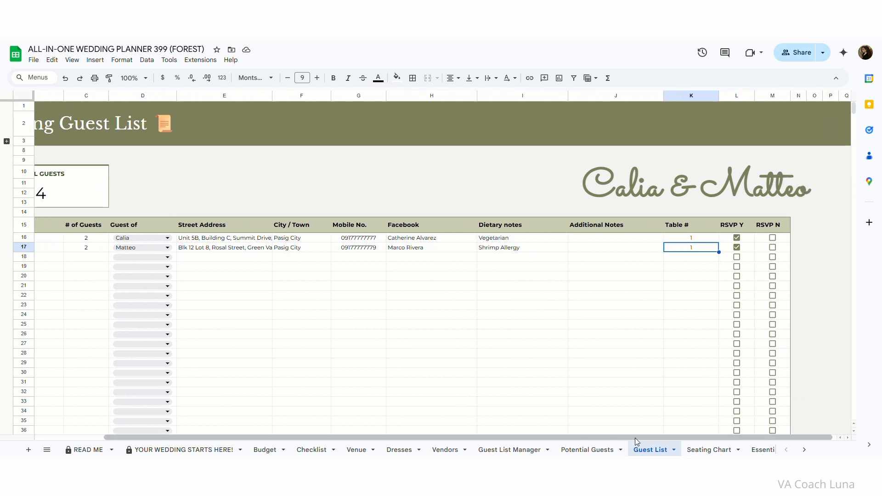
left_click(751, 227)
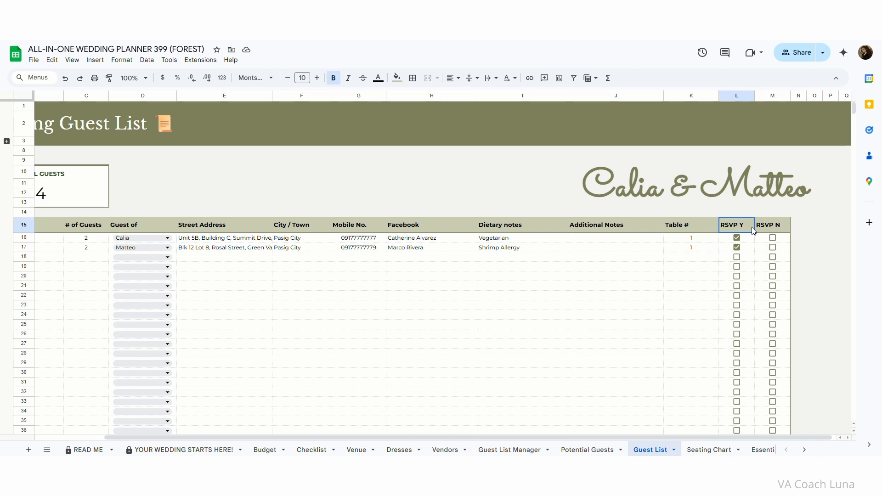
left_click(787, 229)
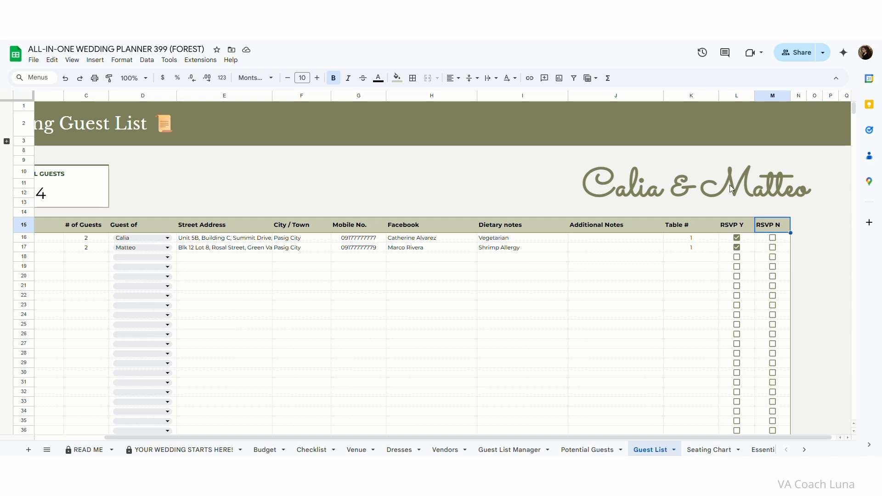
left_click(732, 95)
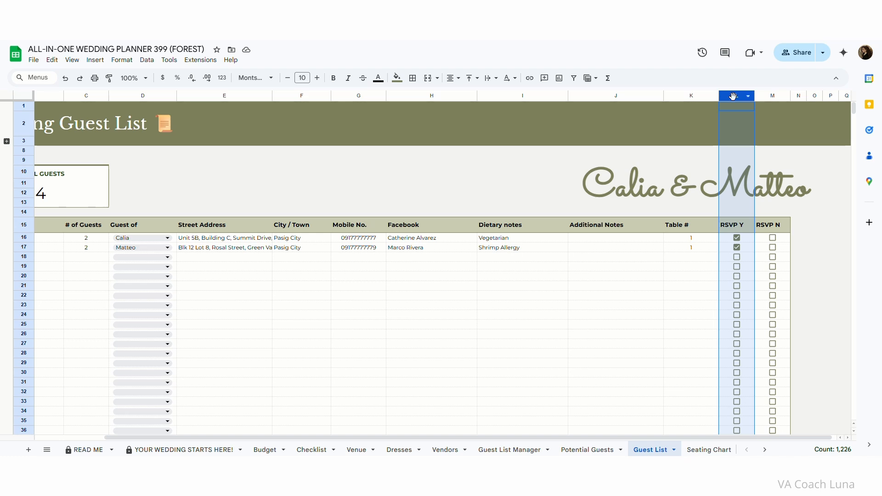
left_click(772, 96)
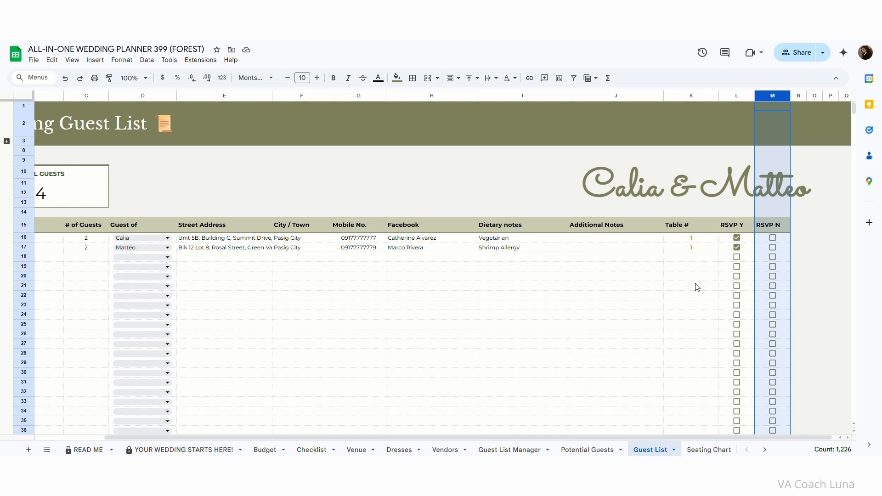
left_click(650, 288)
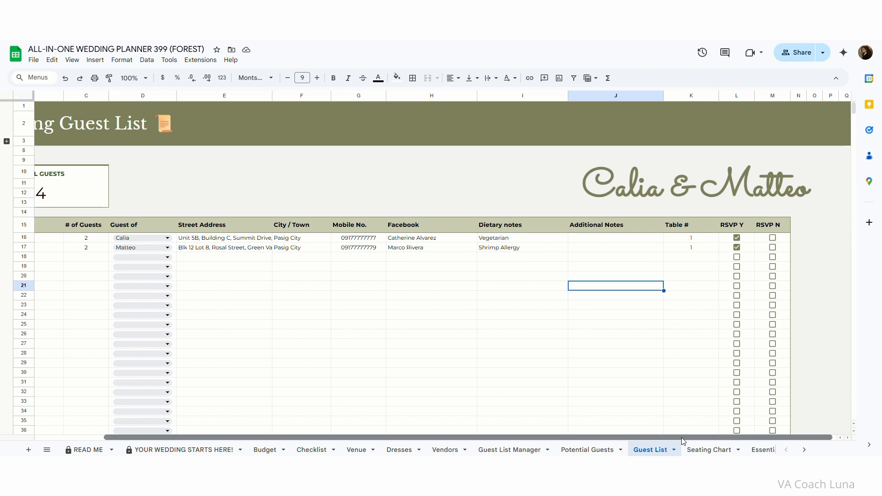
left_click_drag(683, 441, 545, 419)
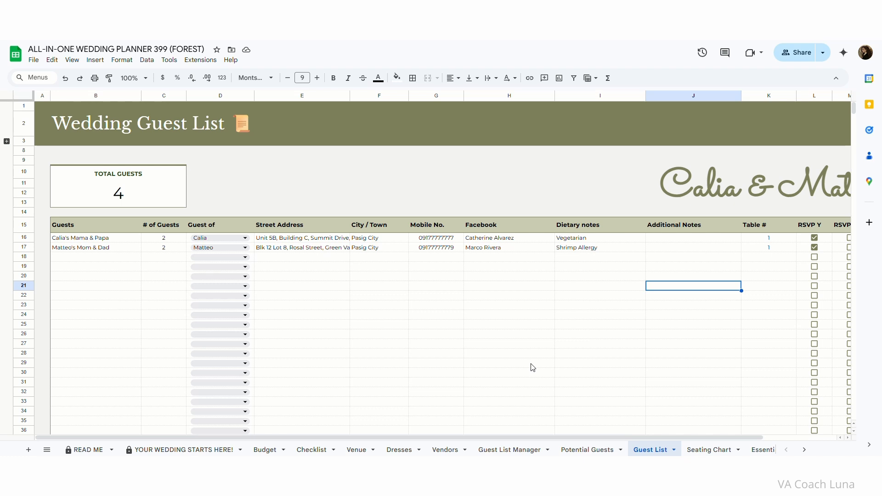
- Open the Seating Chart sheet and expand its instructions to read them, collapsing them again at the end
left_click(711, 450)
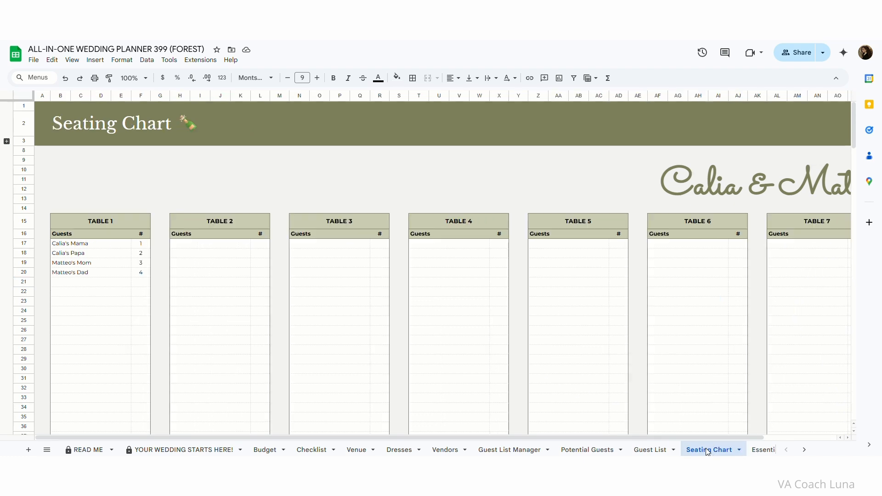
left_click_drag(627, 438, 554, 441)
left_click(6, 142)
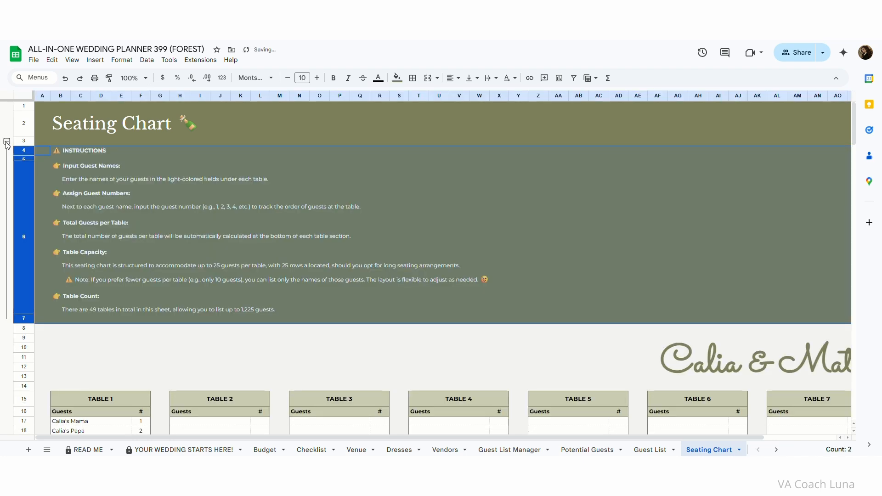
left_click(6, 141)
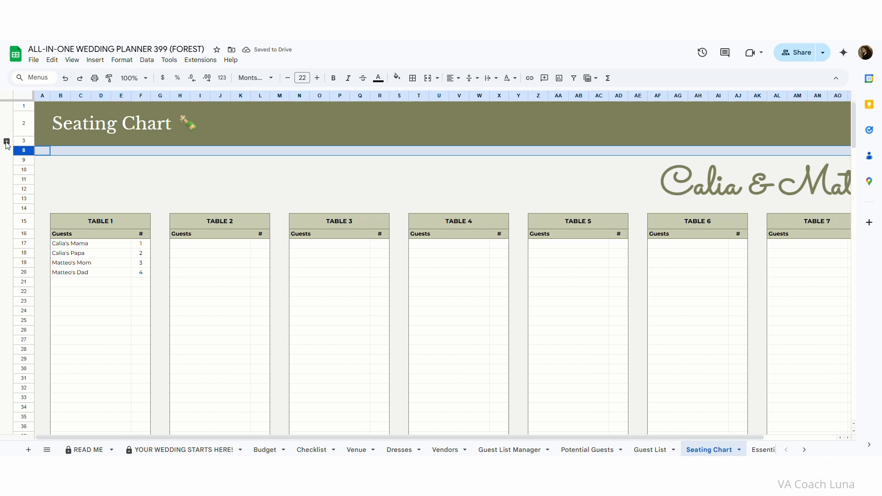
- Review the guest names in rows 17 to 20 of TABLE 1 and the guest number beside each one
left_click(97, 247)
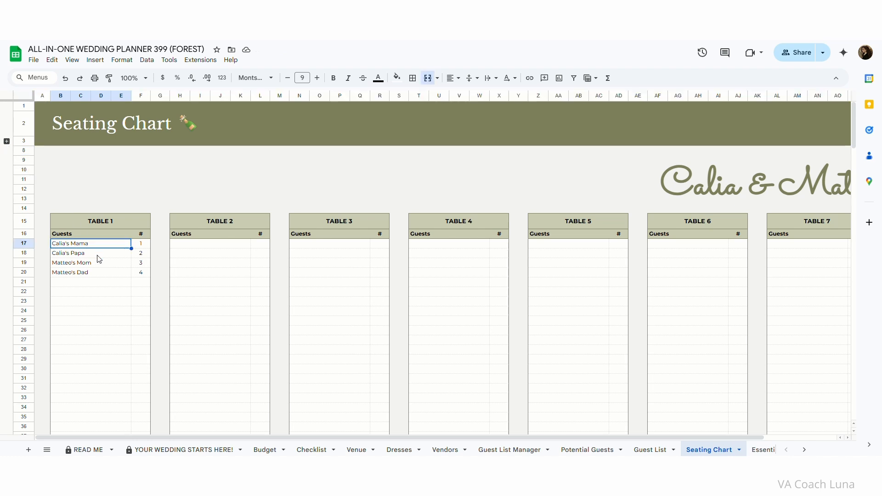
left_click(98, 256)
left_click(100, 265)
left_click(99, 273)
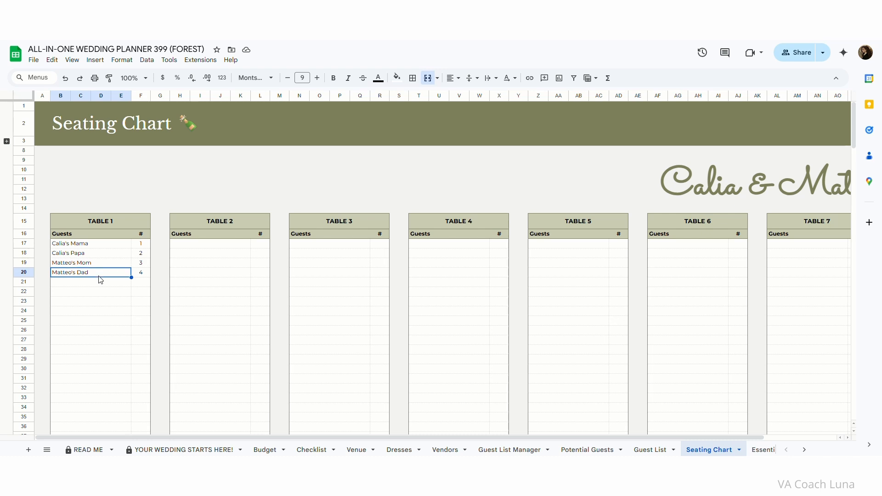
left_click(142, 245)
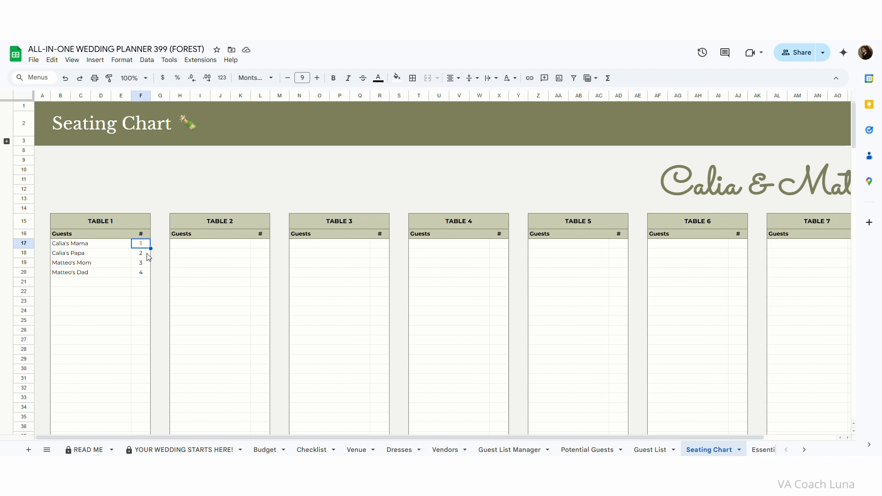
left_click(148, 255)
left_click(147, 264)
left_click(147, 274)
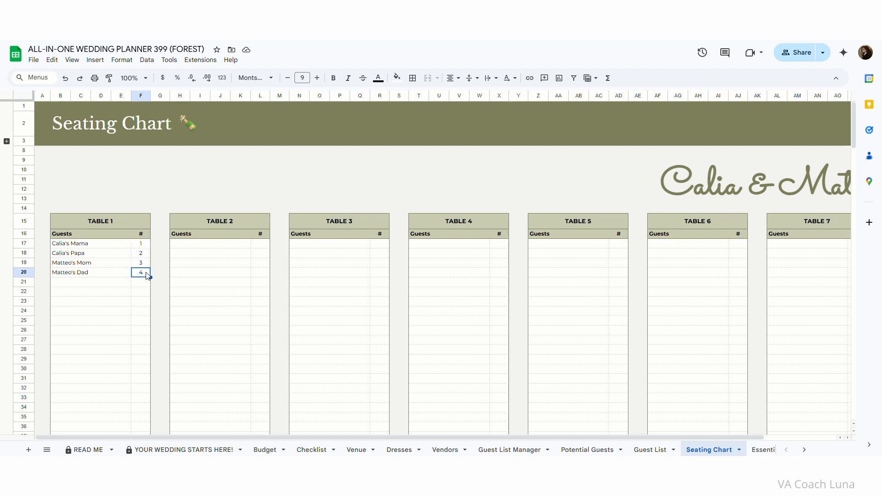
- Look over the TABLE 1 and TABLE 2 headings and the Total row beneath the seating tables
left_click(131, 218)
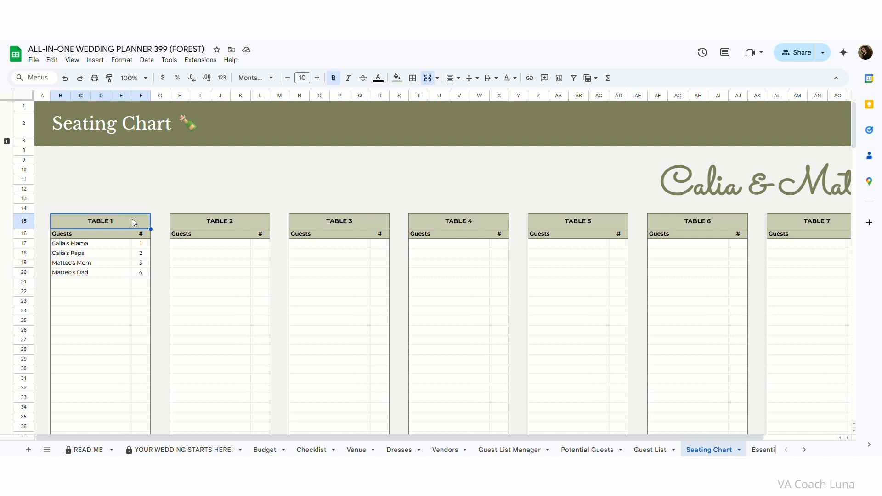
left_click(185, 224)
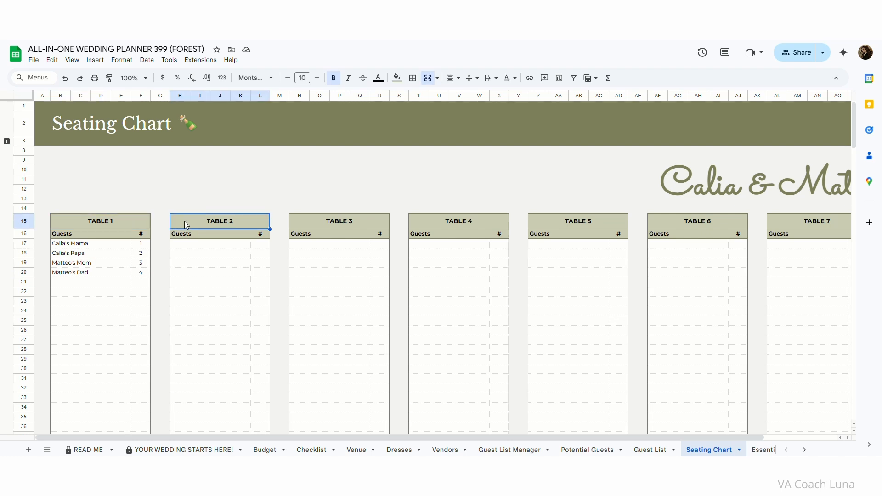
scroll(151, 244, "down", 2)
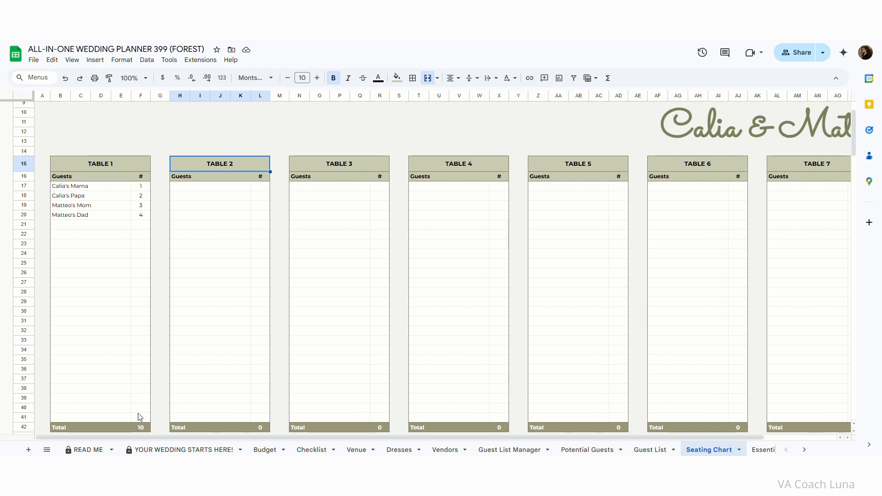
- Review TABLE 1's Total cell, its heading and its guest rows from row 17 down to row 41
left_click(147, 428)
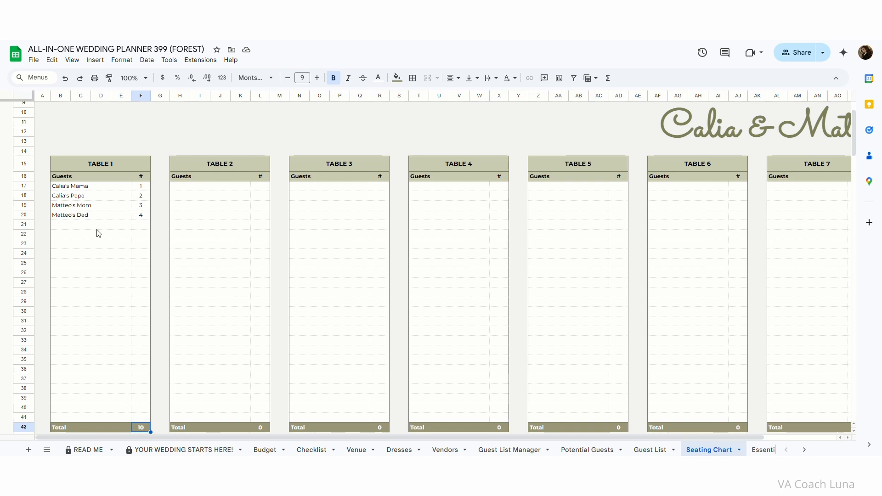
left_click(112, 167)
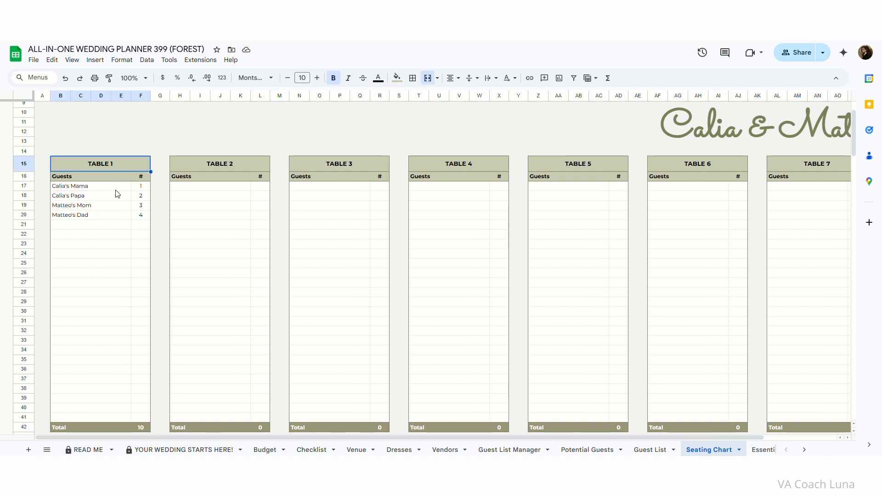
left_click(115, 188)
left_click(118, 420, "shift")
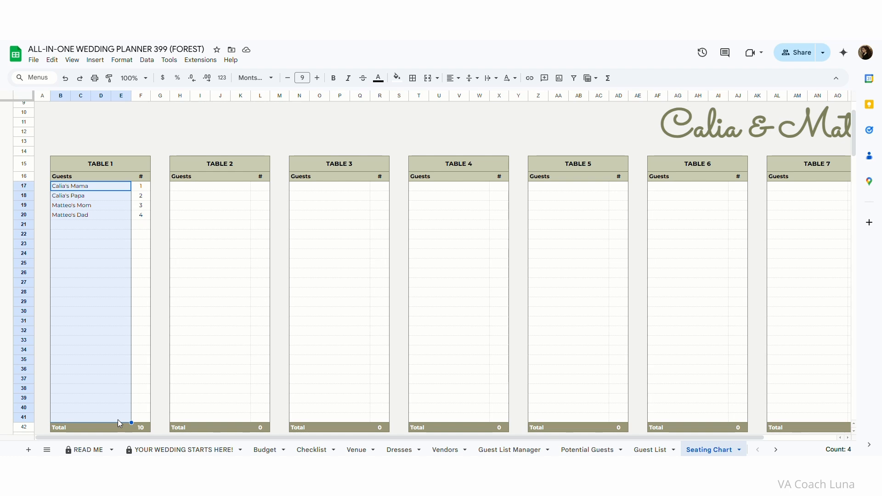
left_click(109, 275, "shift")
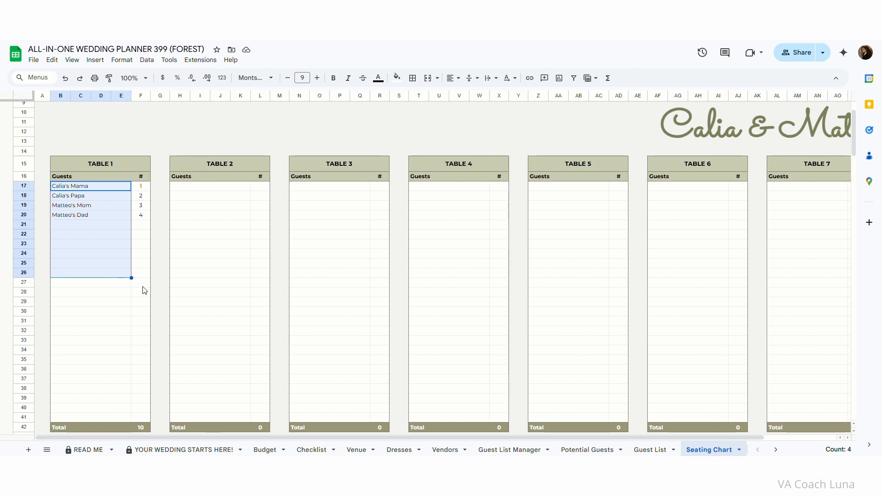
left_click(144, 167)
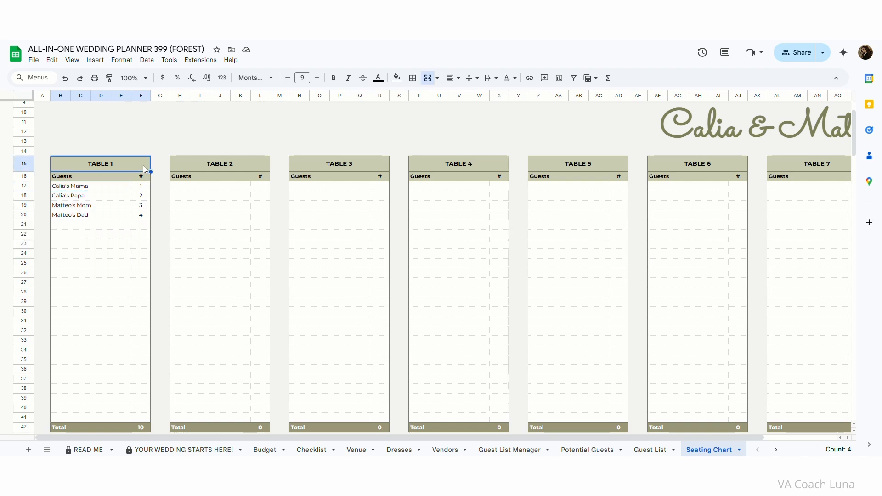
- Look across the seating tables as far as TABLE 49 and return to the start of the Seating Chart
left_click_drag(280, 437, 322, 437)
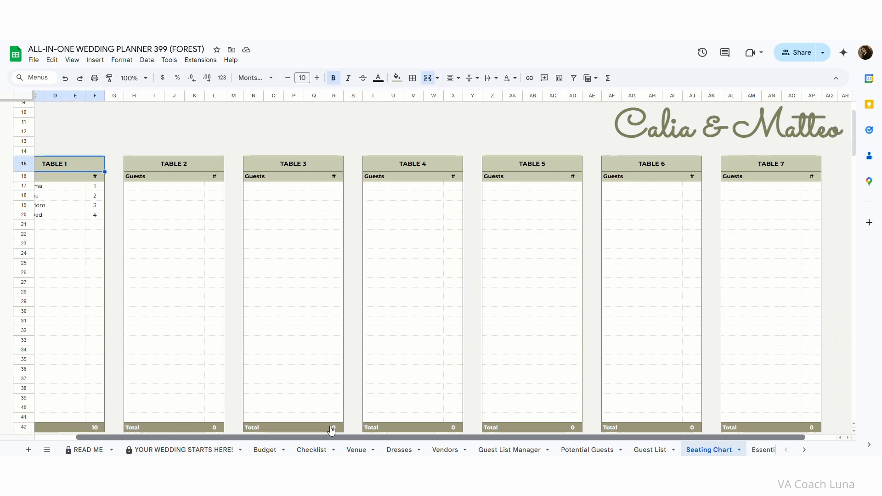
left_click_drag(853, 133, 881, 389)
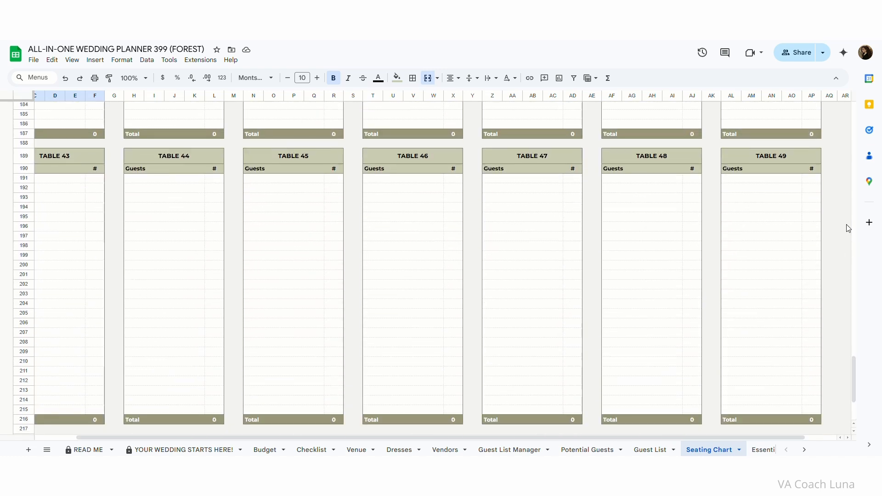
left_click(807, 156)
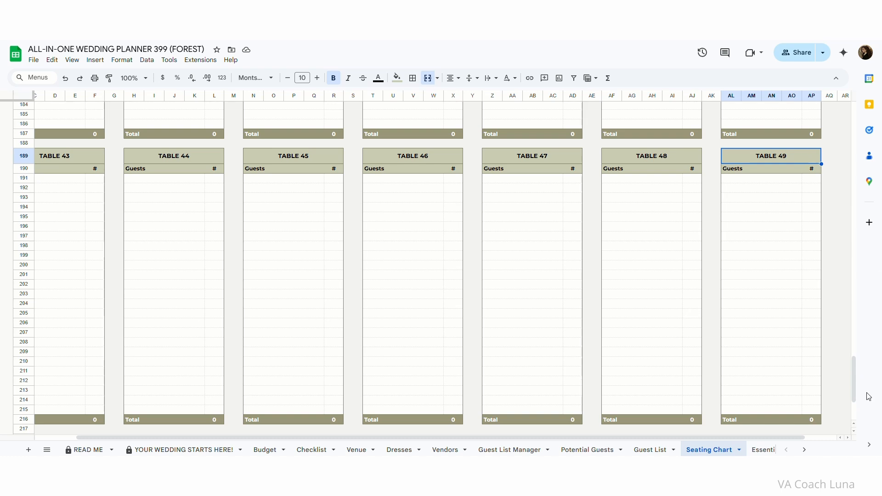
left_click_drag(853, 382, 838, 124)
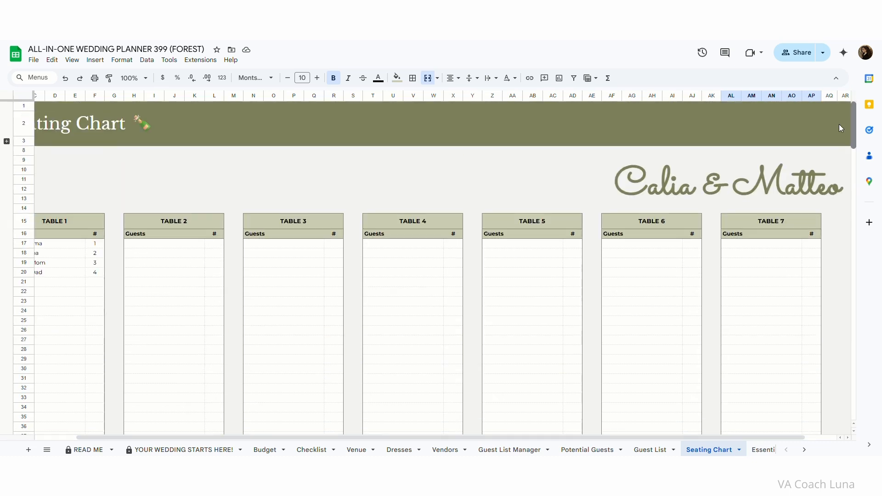
left_click_drag(580, 437, 506, 439)
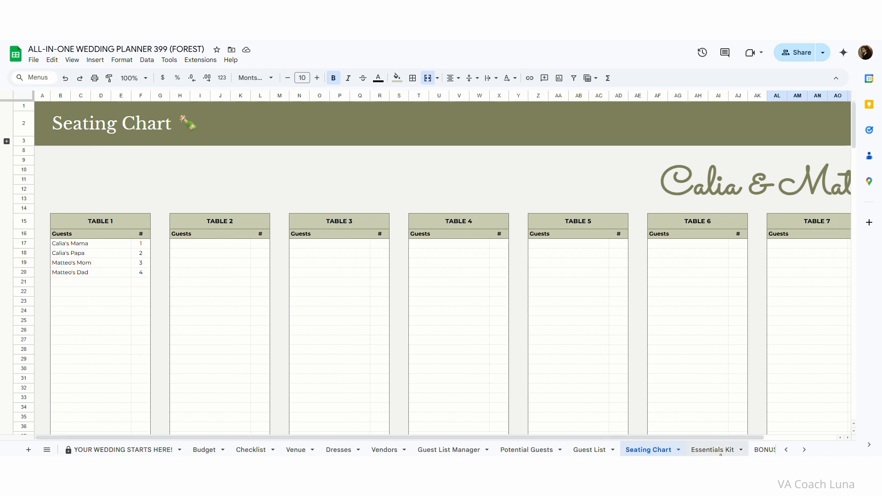
- Open the Essentials Kit sheet and expand its instructions to read them, collapsing them again at the end
left_click(717, 450)
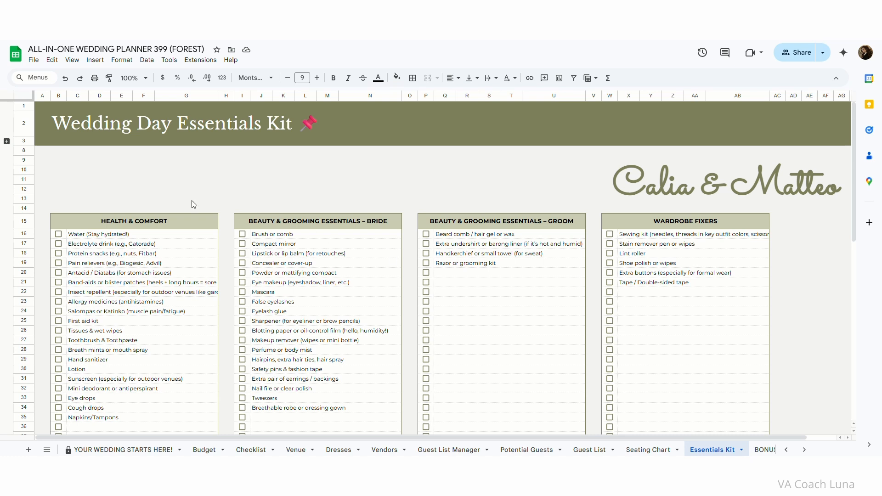
left_click(7, 143)
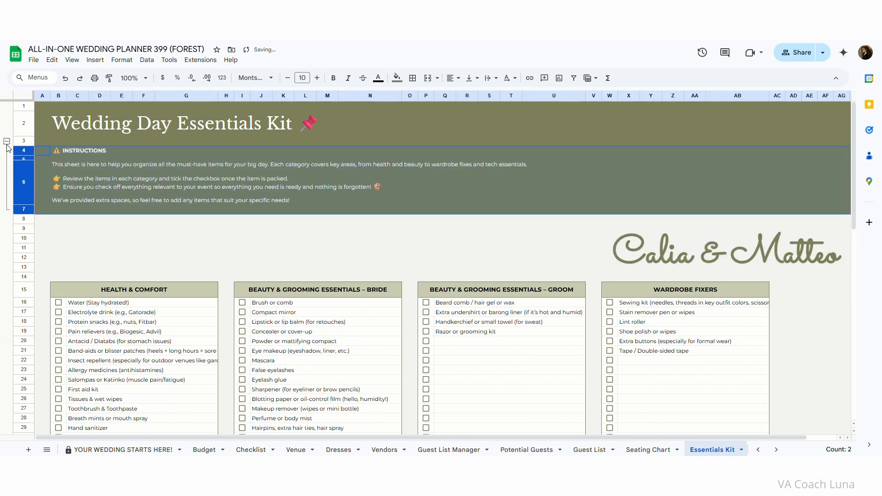
left_click(7, 142)
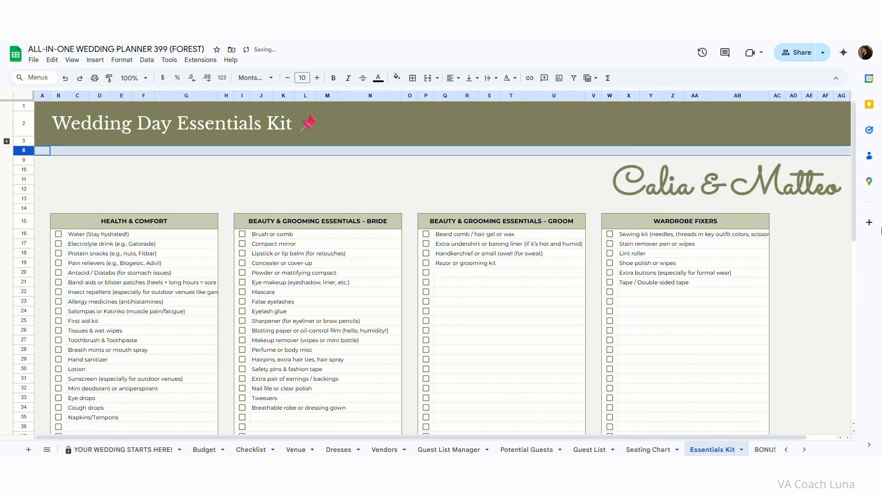
- Look over the Health & Comfort, Beauty & Grooming Essentials for bride and groom, and Wardrobe Fixers category headings
mouse_move(855, 171)
left_mouse_down()
mouse_move(860, 278)
mouse_move(849, 158)
left_mouse_up()
left_click(192, 220)
left_click(288, 225)
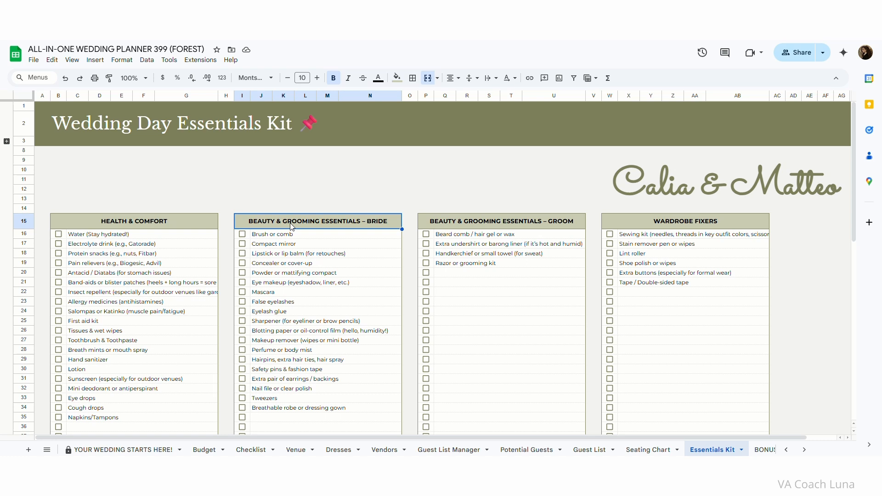
left_click(479, 223)
left_click(653, 224)
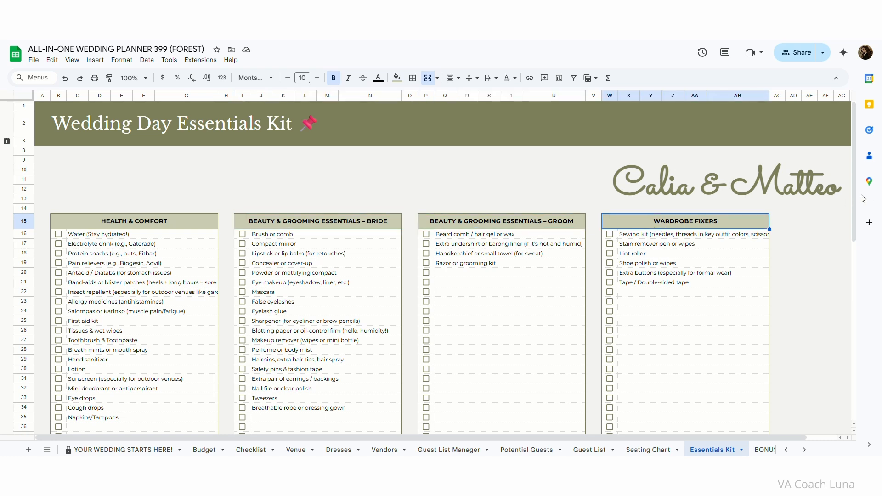
left_click_drag(855, 187, 870, 200)
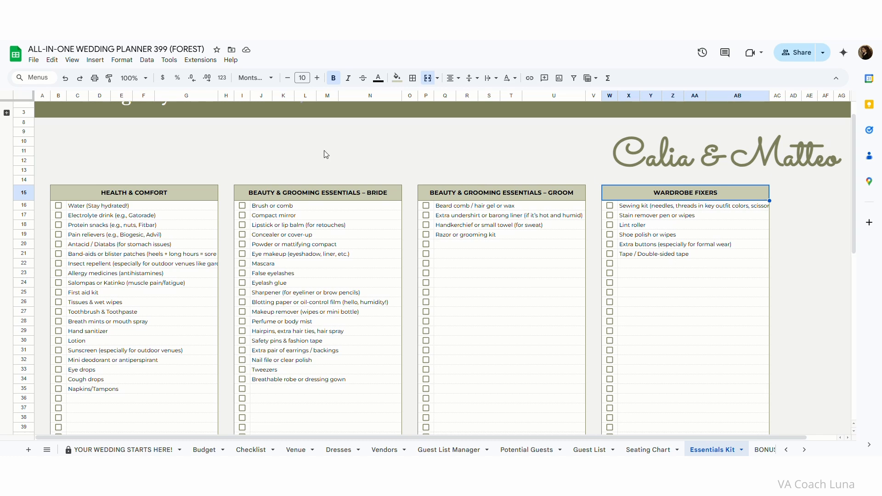
- Check off the first five Health & Comfort items, from Water through Antacid / Diatabs, as packed
left_click(60, 205)
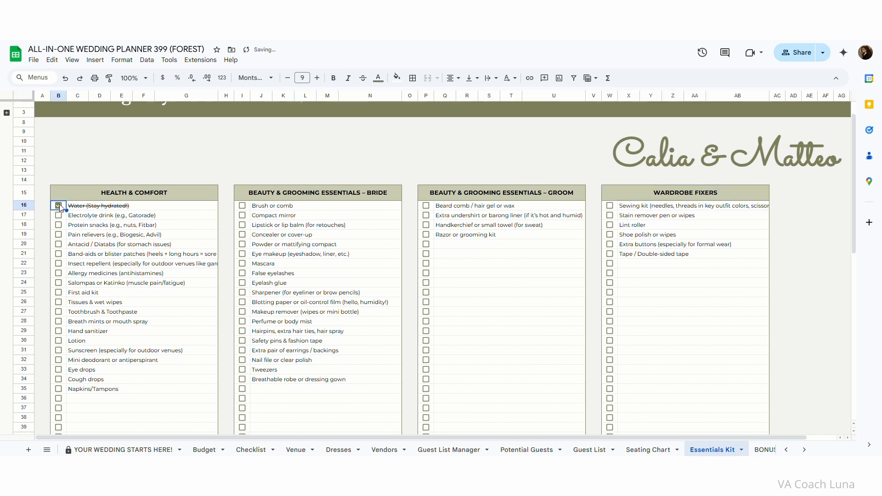
left_click(59, 215)
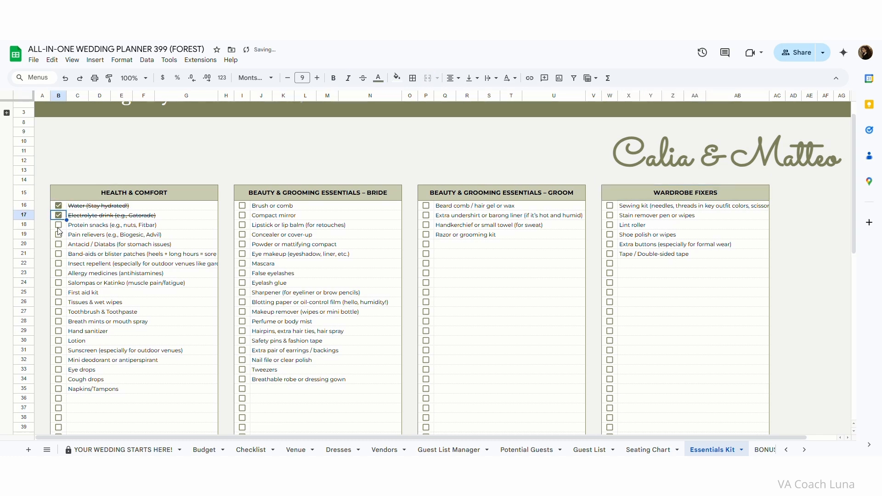
left_click(58, 225)
left_click(58, 236)
left_click(58, 244)
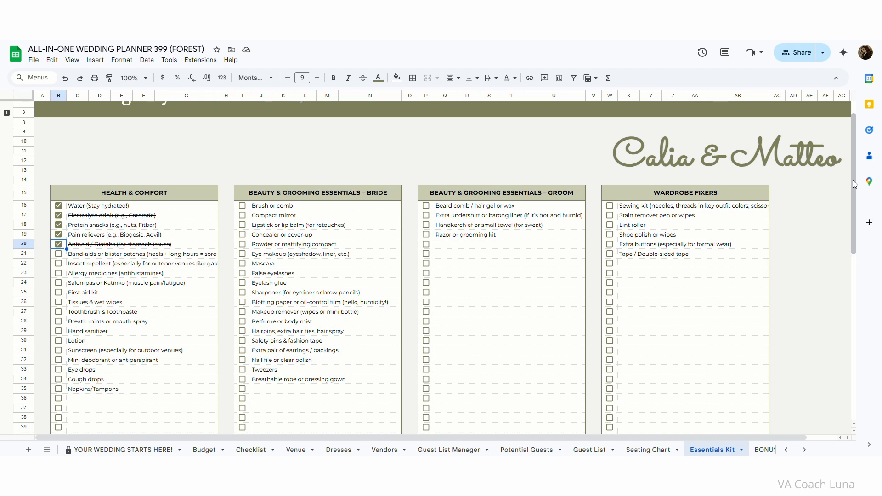
- View the rest of the Essentials Kit checklists, including Tech & Logistics and Optional Extras
left_click_drag(852, 180, 876, 151)
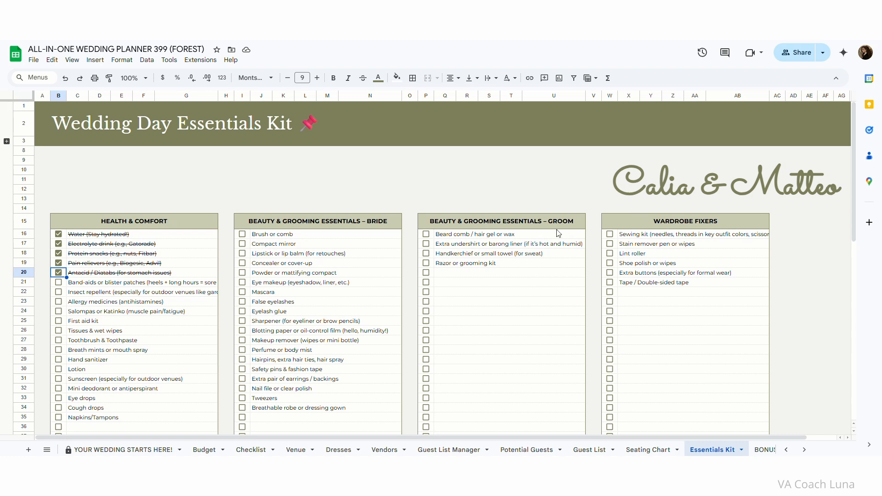
scroll(500, 276, "down", 6)
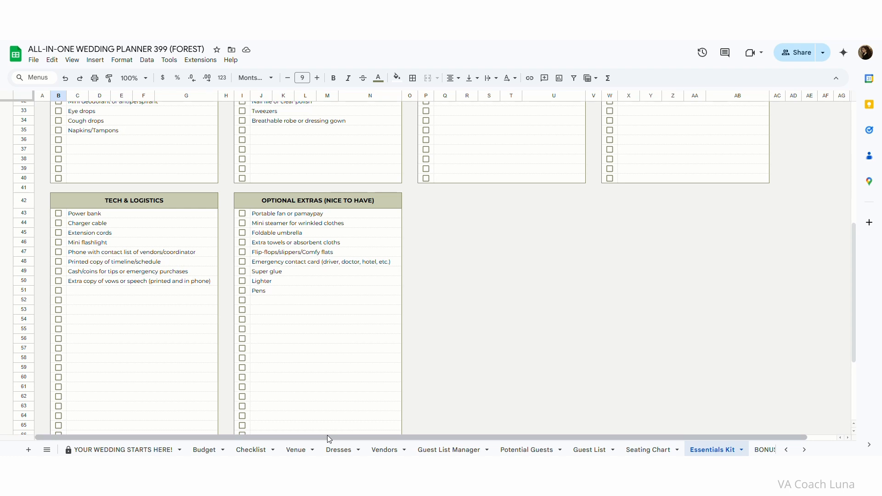
- Open the BONUS: Timeline sheet and review the Time entries in rows 13 to 15
left_click(803, 450)
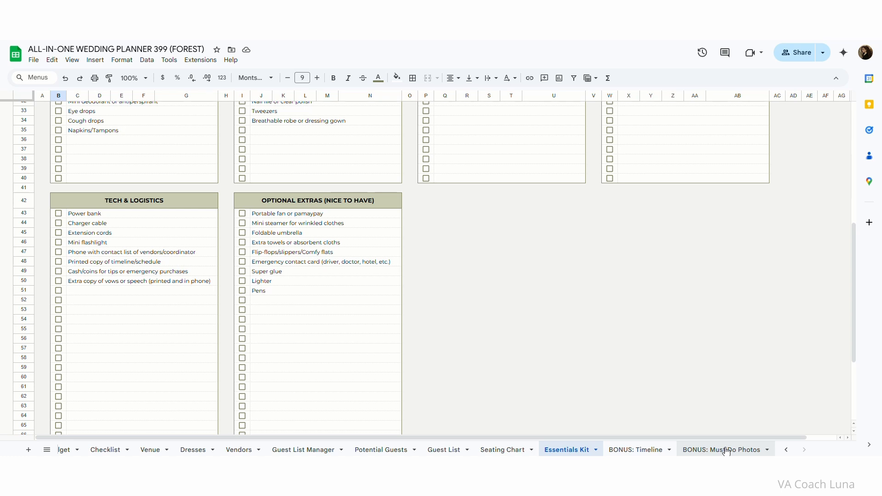
left_click(637, 450)
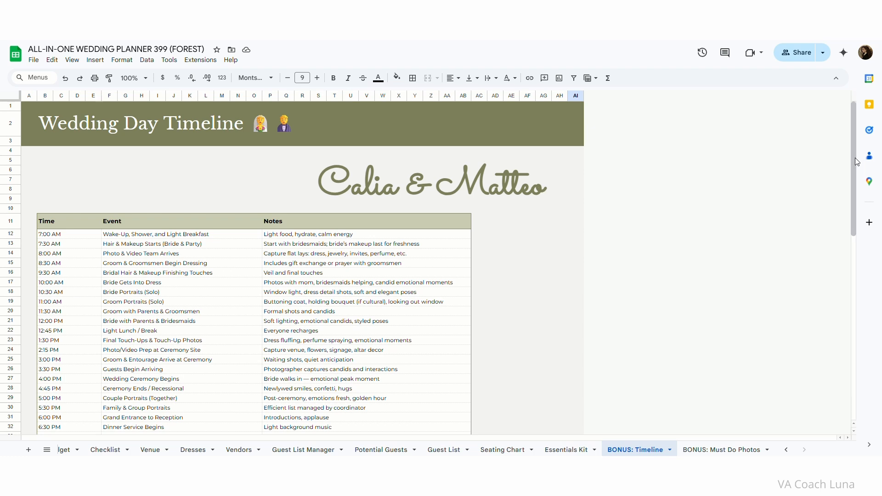
mouse_move(855, 158)
left_mouse_down()
mouse_move(859, 238)
mouse_move(854, 148)
left_mouse_up()
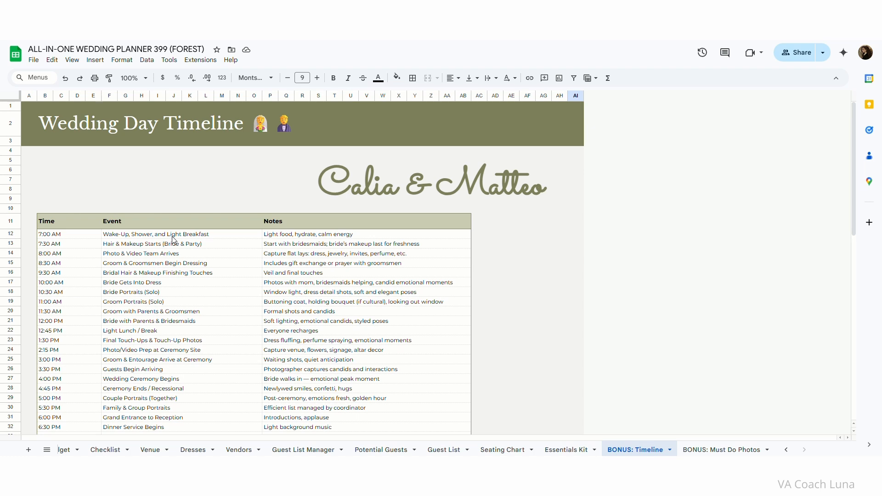
left_click(74, 243)
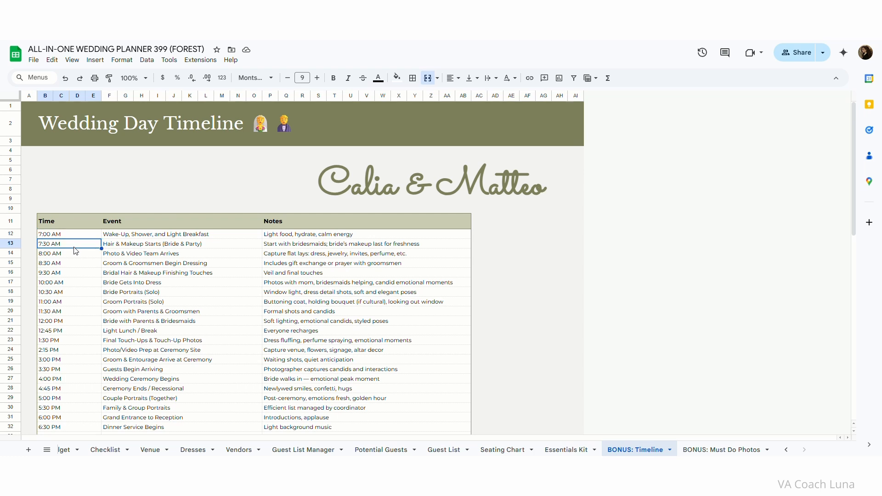
left_click(75, 255)
left_click(74, 266)
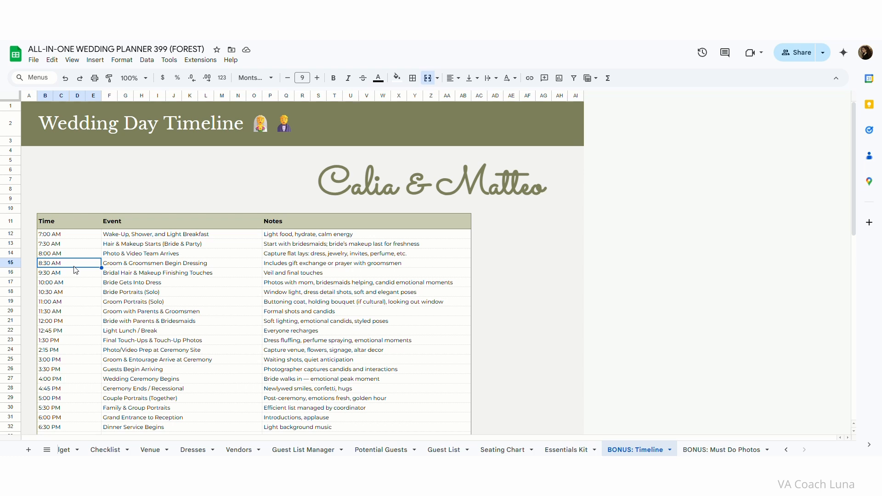
- Review the timeline's Event entries for hair and makeup, Bride Gets Into Dress and Bride Portraits (Solo)
left_click(137, 244)
left_click(139, 285)
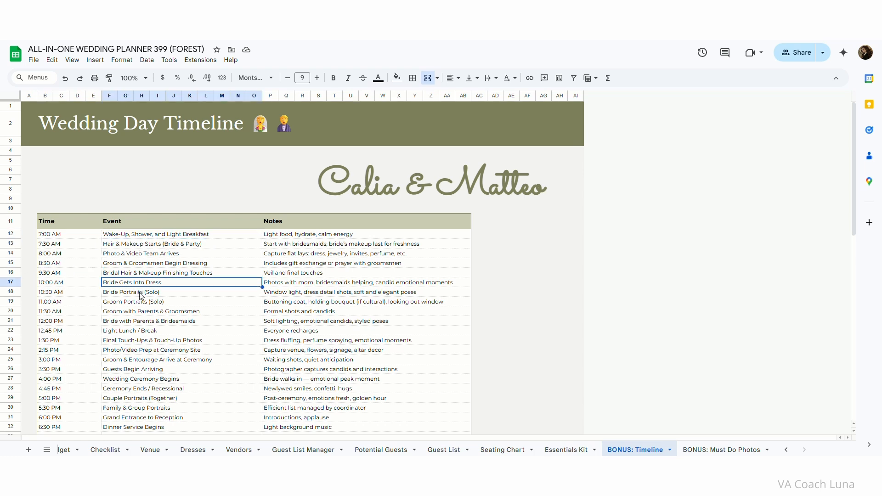
left_click(139, 294)
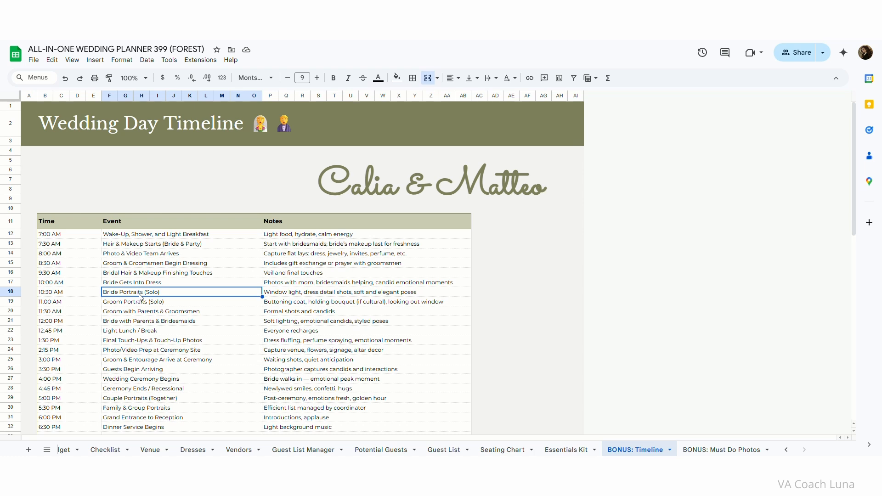
left_click(582, 377)
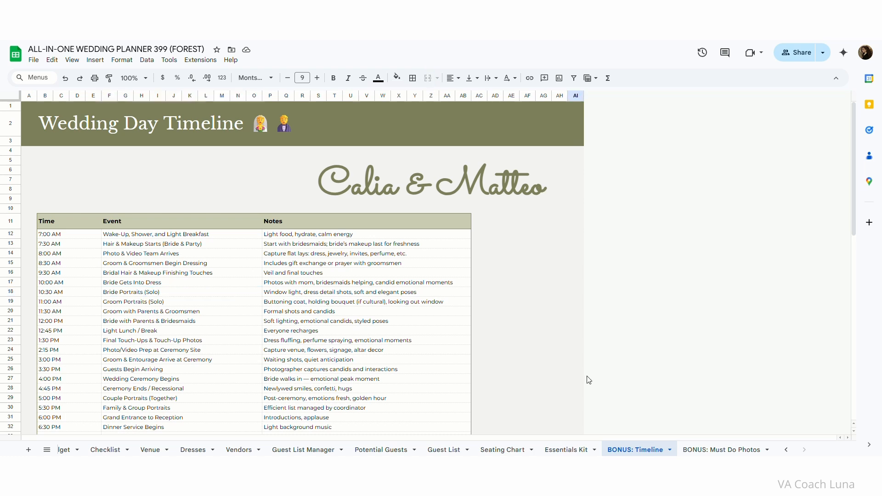
- Open the BONUS: Must Do Photos sheet and review its Photographer Notes and the Family and Couple Portraits shot types
left_click(724, 451)
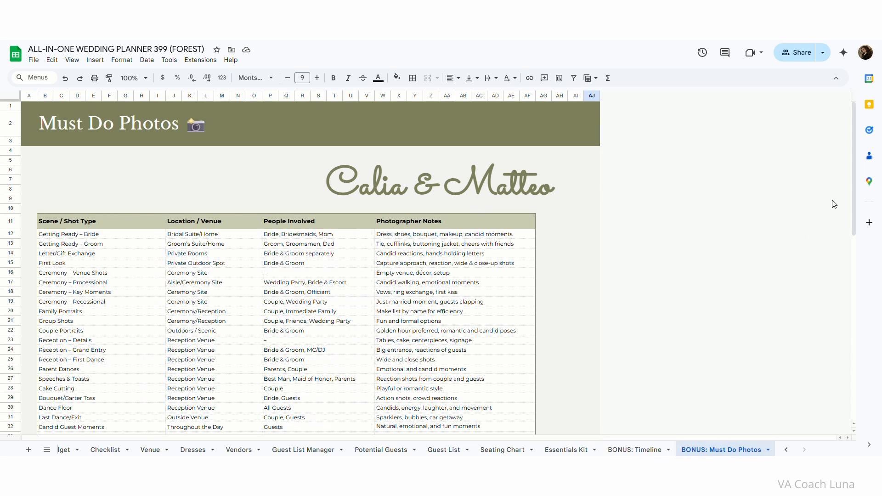
mouse_move(853, 179)
left_mouse_down()
mouse_move(859, 252)
mouse_move(867, 179)
left_mouse_up()
left_click(484, 294)
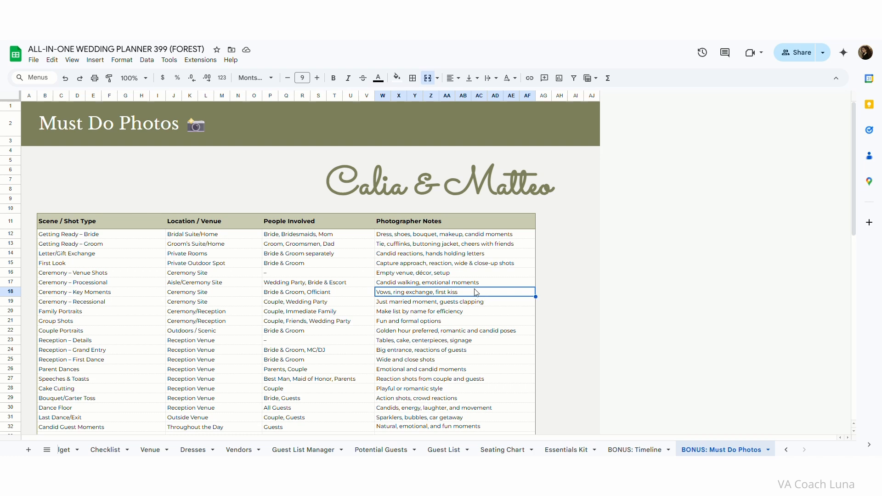
left_click(472, 283)
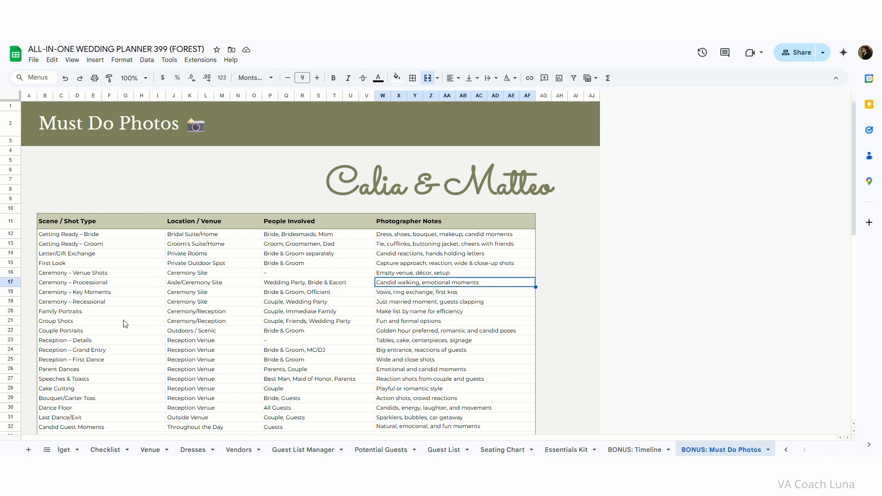
left_click(106, 313)
left_click(98, 331)
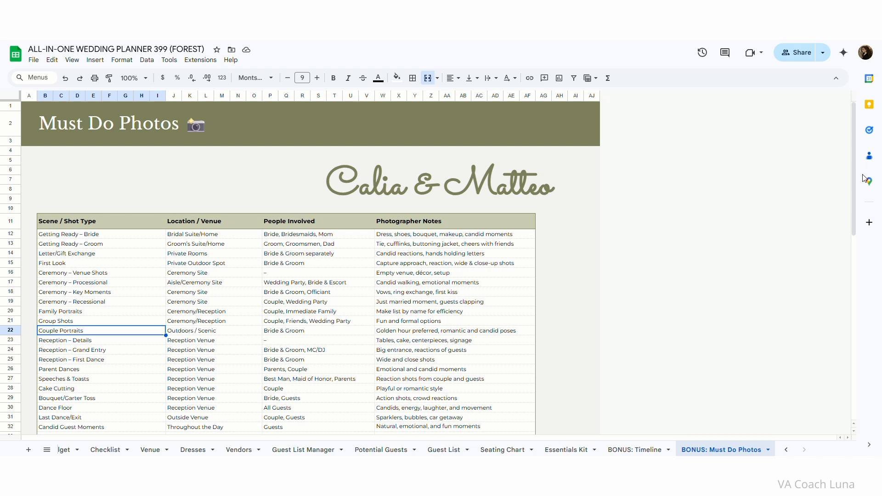
mouse_move(856, 176)
left_mouse_down()
mouse_move(853, 191)
mouse_move(856, 163)
left_mouse_up()
- Go back to the workbook's first sheets, viewing READ ME and ending on YOUR WEDDING STARTS HERE!
left_click(785, 450)
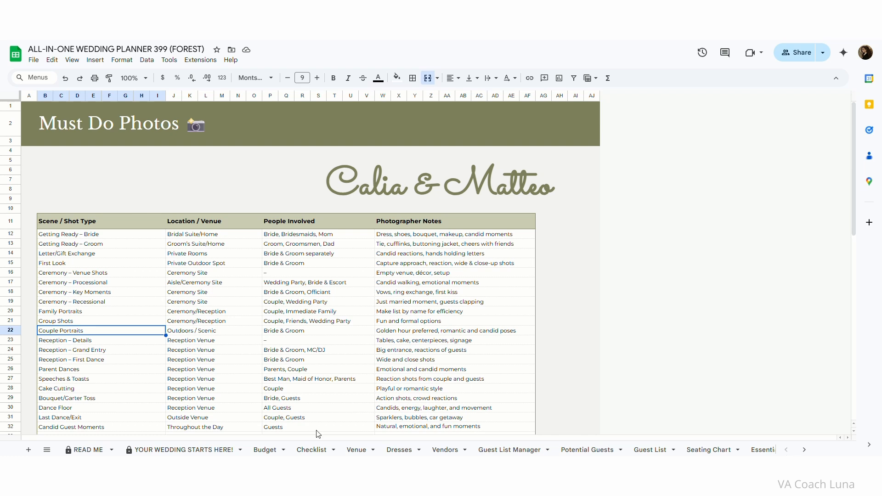
left_click(92, 451)
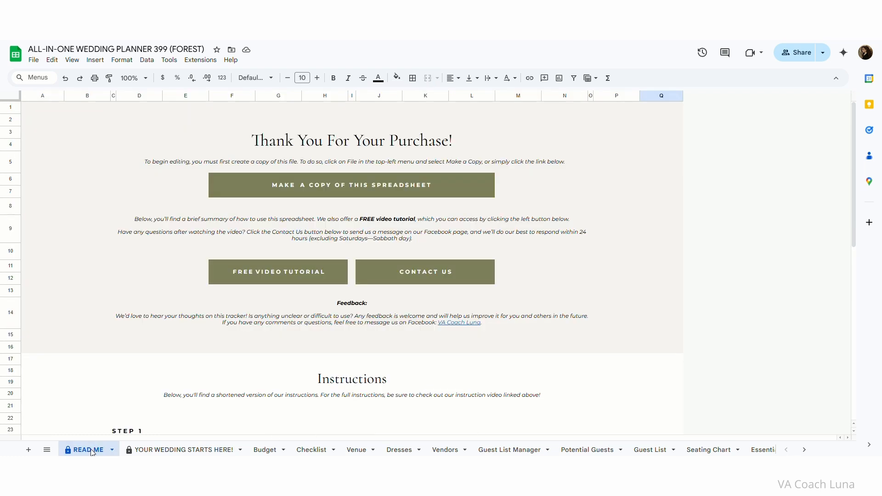
left_click(180, 450)
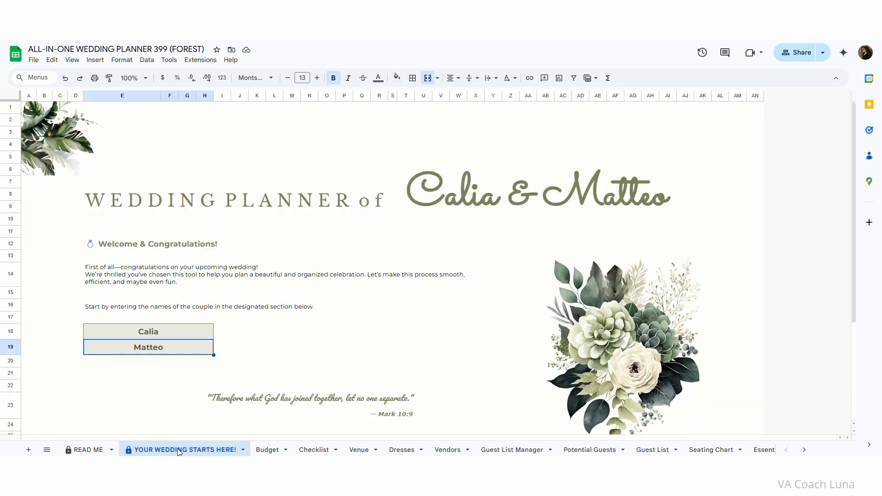